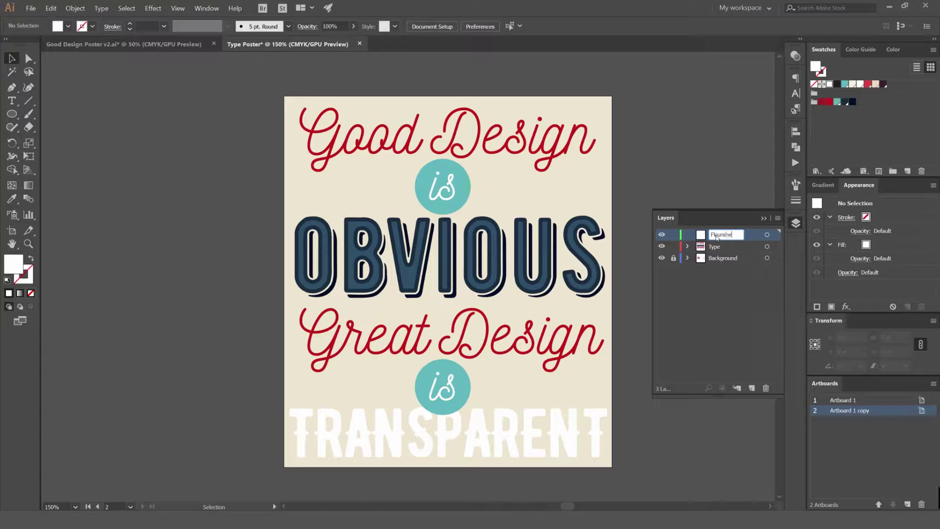
- Finish naming the new layer above the Type layer for the flourishes
key("Return")
left_click(796, 229)
- Draw an arched Pen path about 79 pt wide and 57 pt high between "Good" and "OBVIOUS", beside the teal circle
scroll(514, 197, "up", 1)
left_click_drag(522, 188, 482, 204)
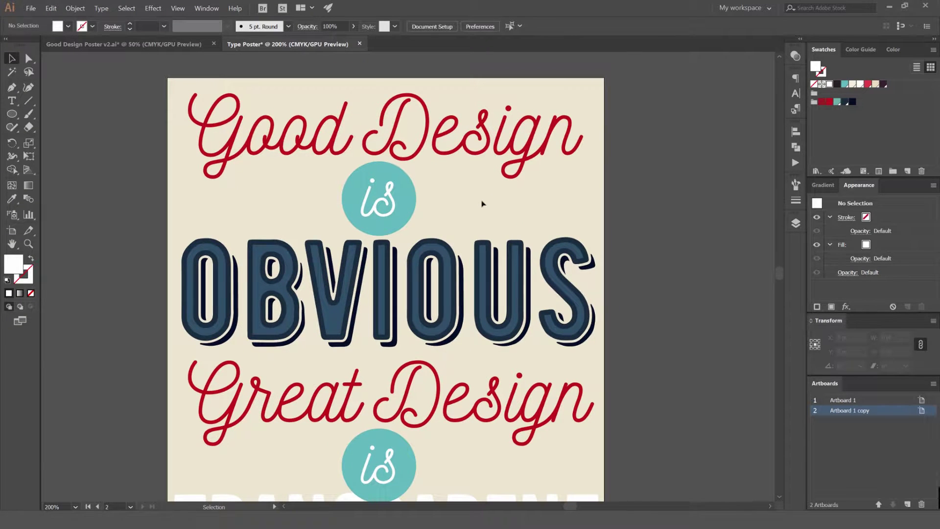
key("p")
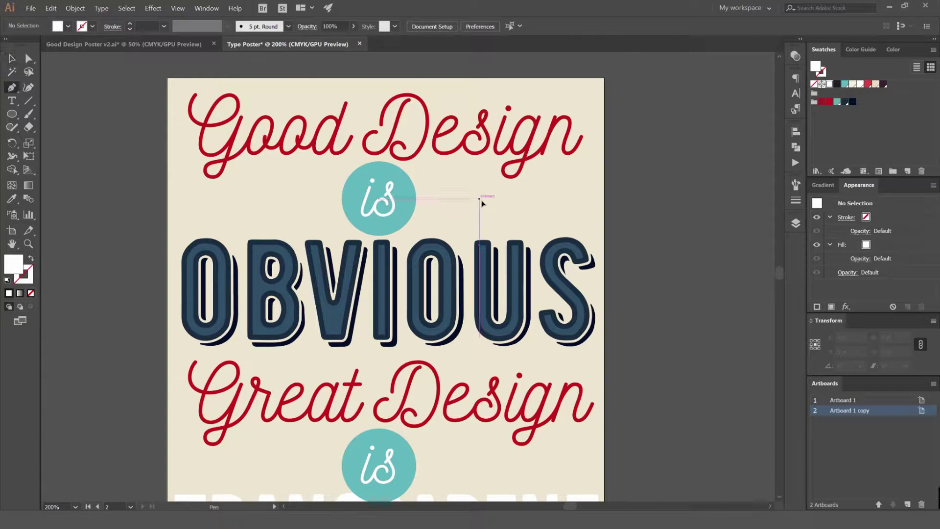
left_click_drag(334, 213, 514, 211)
scroll(507, 210, "up", 2)
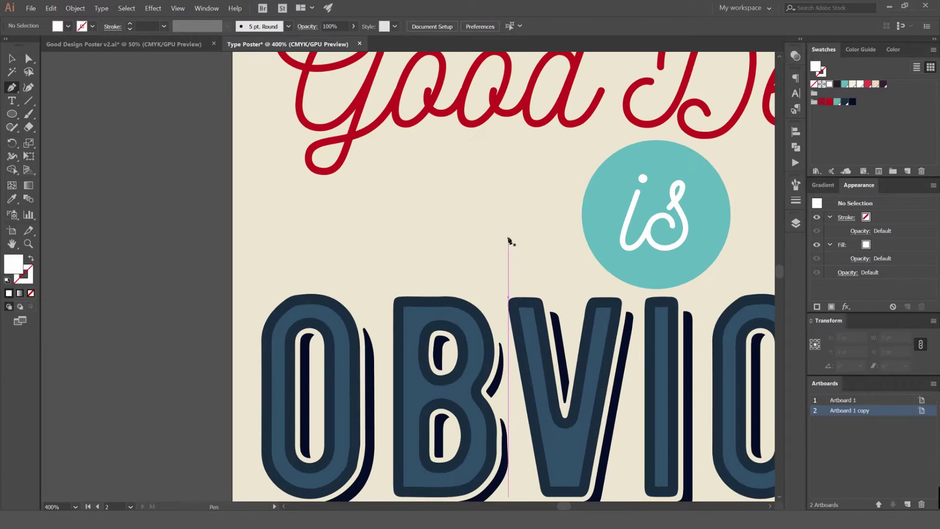
left_click(559, 260)
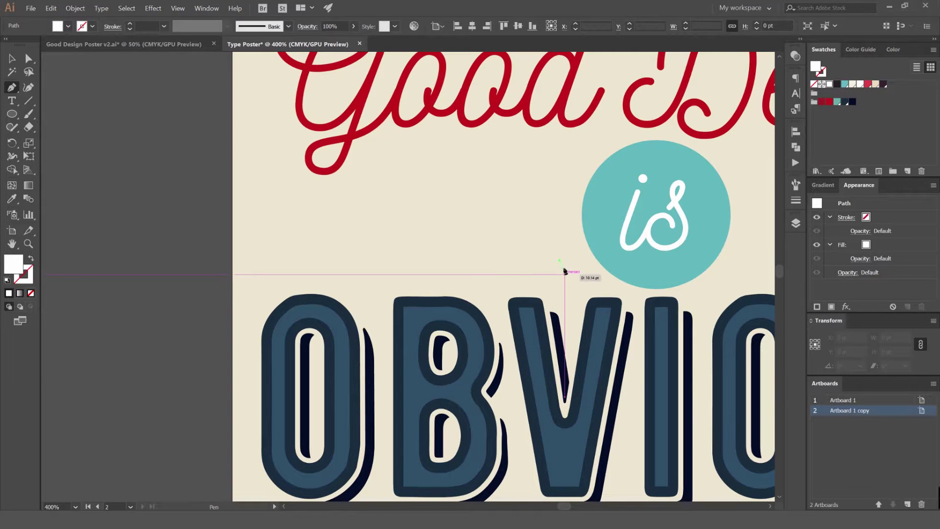
left_click(442, 182)
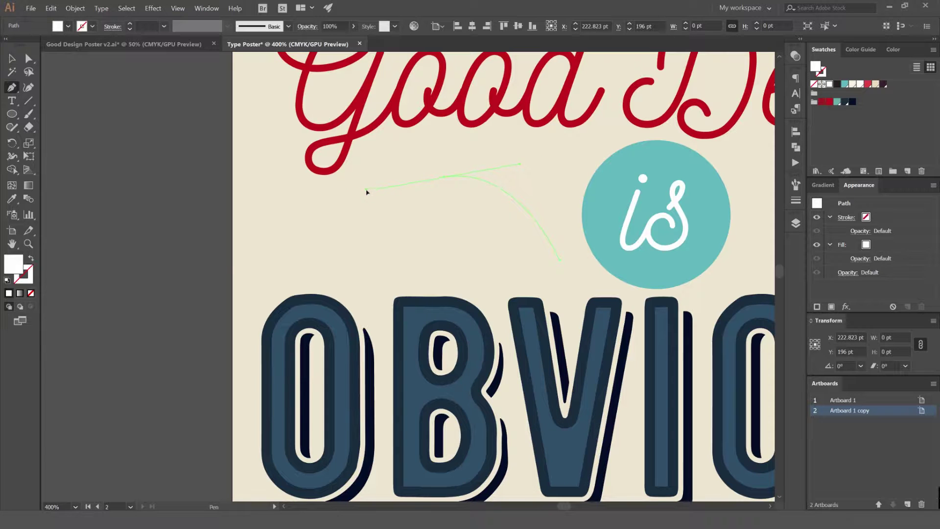
scroll(514, 167, "up", 2)
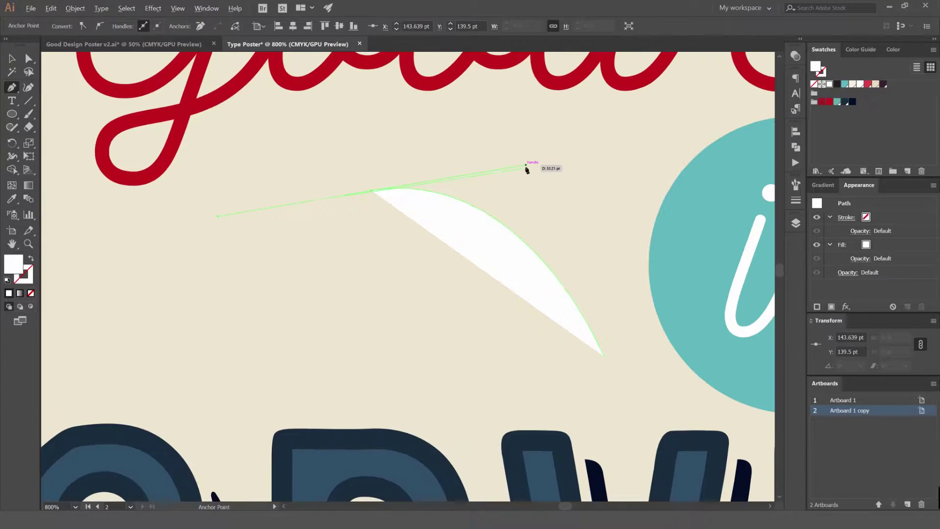
- Try to redirect the direction handle at the arch's upper anchor point and extend the path from it
left_click_drag(526, 167, 493, 318)
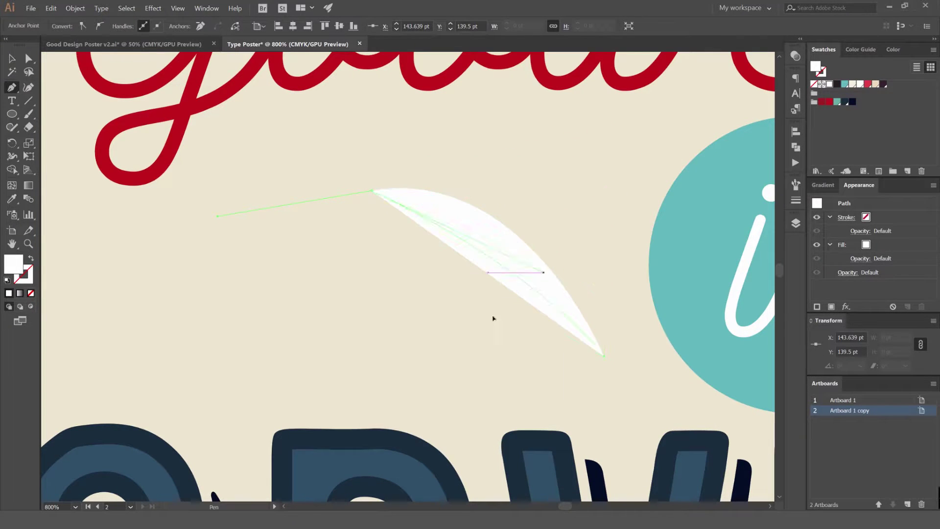
left_click_drag(272, 397, 272, 396)
key("ctrl+z")
left_click_drag(525, 165, 604, 168)
key("ctrl+z")
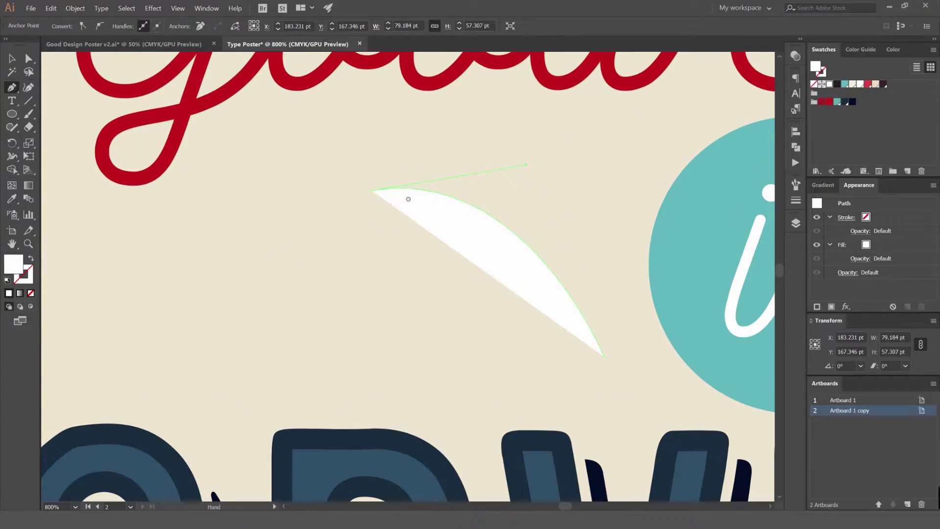
- Extend the path from the arch's upper anchor with a second curved segment that sweeps down toward the poster's edge
left_click_drag(409, 199, 564, 149)
scroll(357, 283, "up", 1)
scroll(378, 285, "down", 2)
left_click_drag(369, 289, 330, 285)
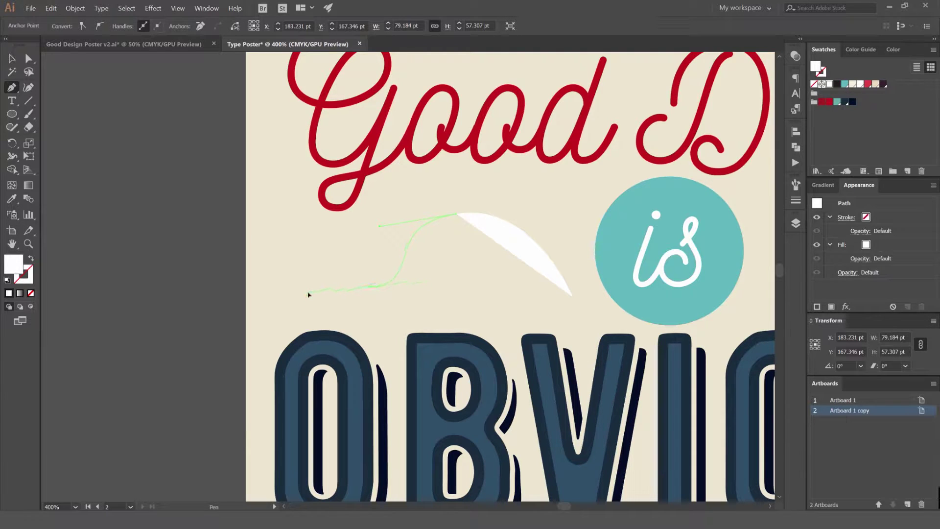
left_click_drag(303, 290, 301, 291)
scroll(388, 221, "up", 1)
- Adjust the path's outer end point and direction handles to shape a flowing S-curve about 155 pt wide
left_click_drag(369, 232, 401, 280)
left_click(353, 354)
left_click(336, 331)
left_click(348, 353)
left_click_drag(348, 355, 300, 324)
left_click_drag(525, 205, 424, 181)
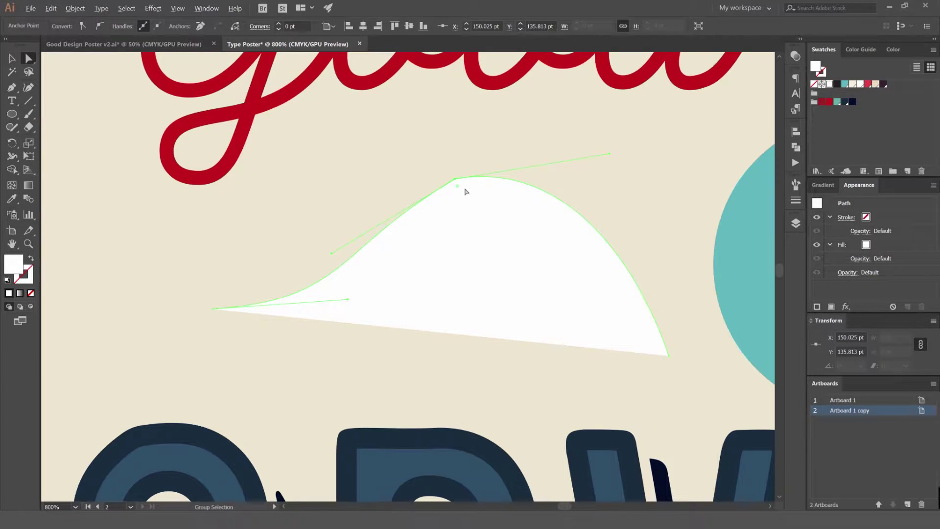
- Round the corner at the curve's peak to a radius of about 52 pt so the two segments join smoothly
scroll(457, 182, "up", 1)
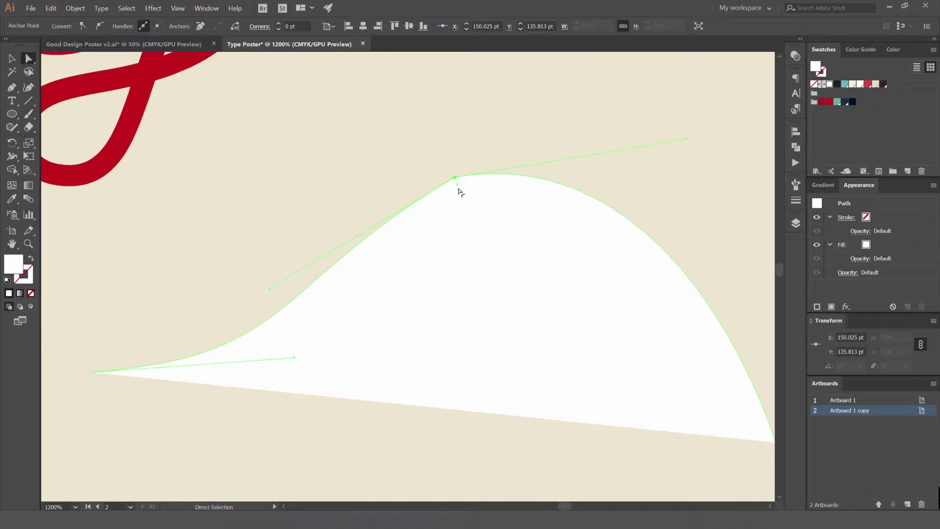
scroll(457, 185, "up", 1)
scroll(437, 165, "down", 1)
scroll(440, 159, "up", 1)
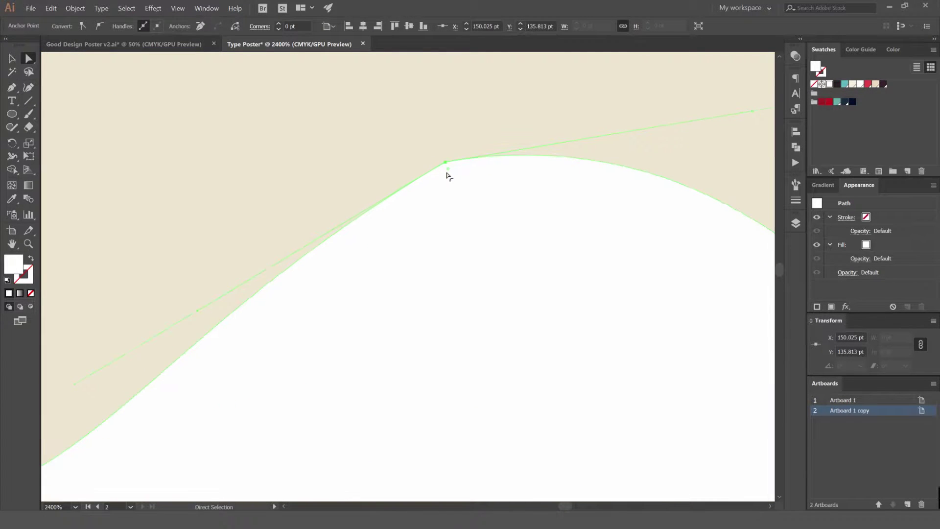
scroll(448, 172, "down", 1)
left_click_drag(447, 172, 543, 430)
scroll(361, 210, "down", 3)
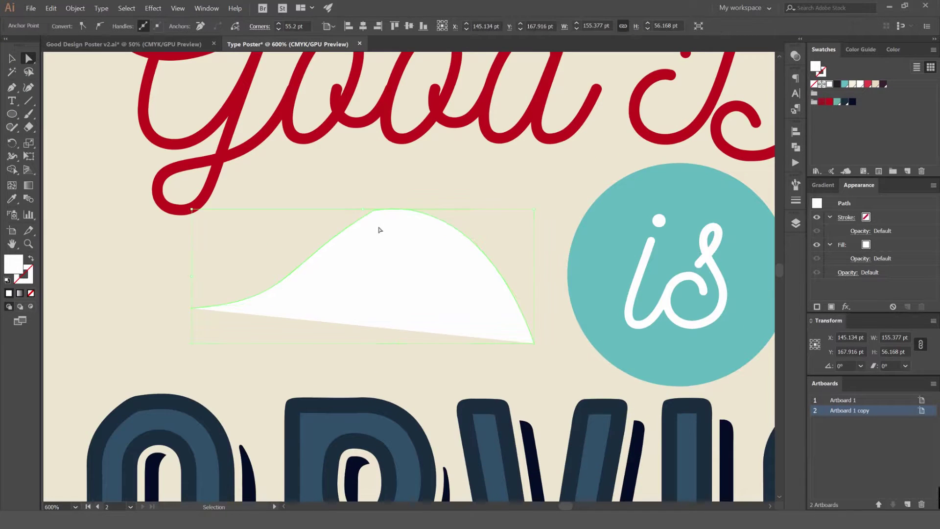
left_click_drag(376, 218, 434, 440)
key("ctrl+z")
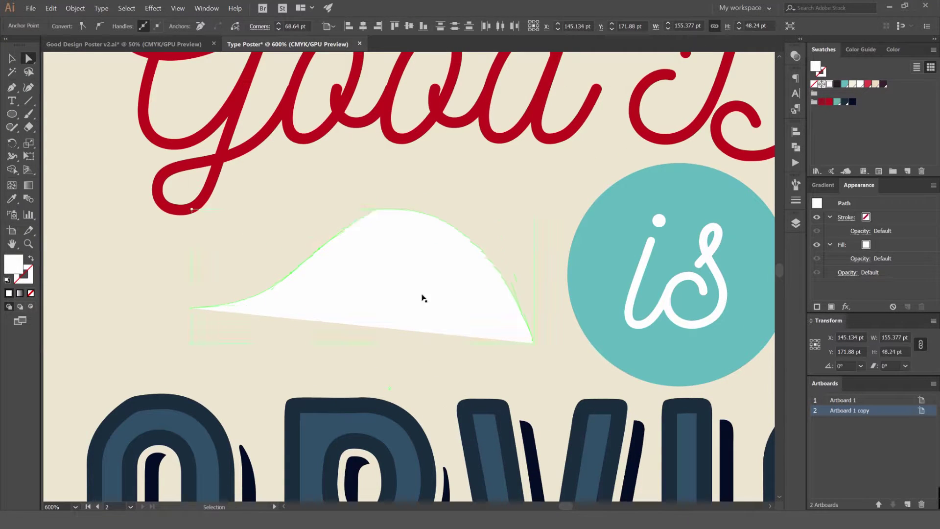
left_click_drag(378, 223, 411, 333)
key("v")
left_click(478, 203)
- Swap the curve's fill and stroke so it has a white stroke and no fill
scroll(454, 214, "down", 2)
scroll(431, 231, "up", 2)
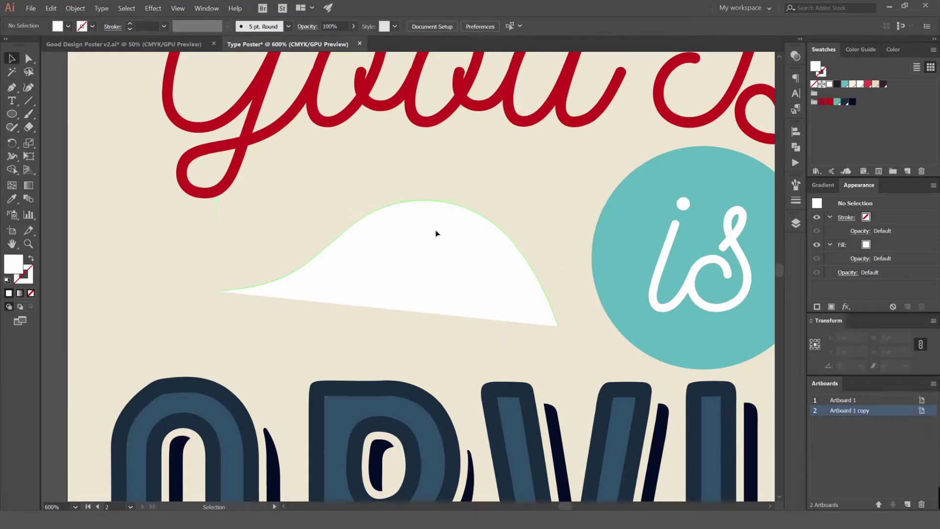
left_click(436, 233)
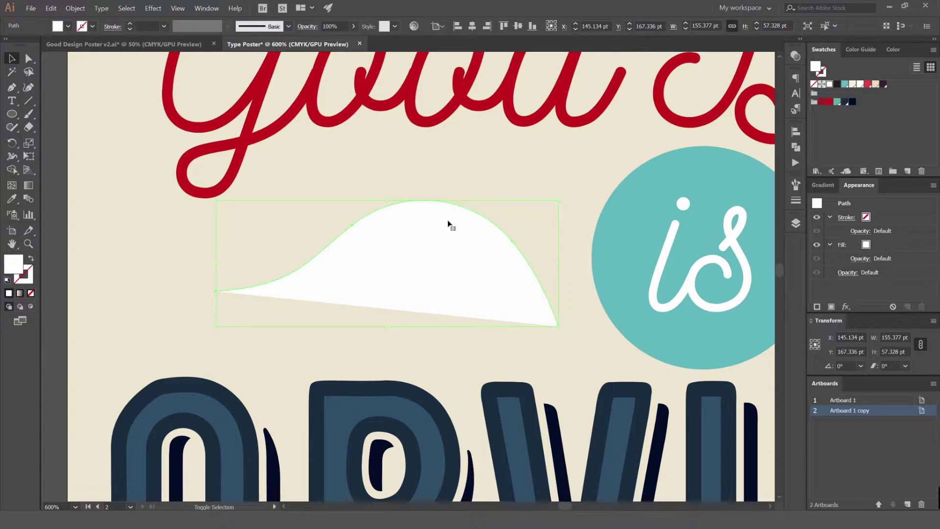
key("shift+x")
left_click(445, 180)
left_click(438, 210)
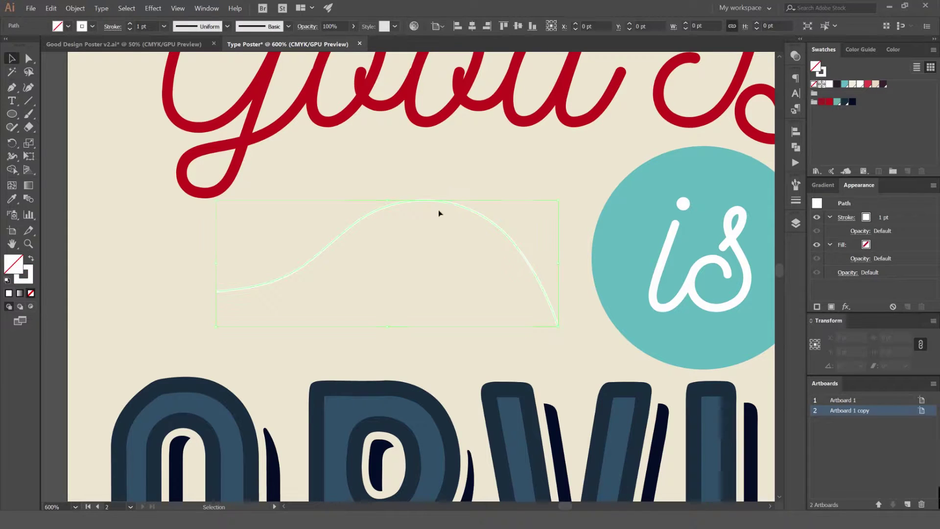
- Examine the curve's anchor points and direction handles along its length
left_click(277, 241)
left_click(317, 256)
scroll(317, 254, "up", 2)
key("a")
left_click(393, 206)
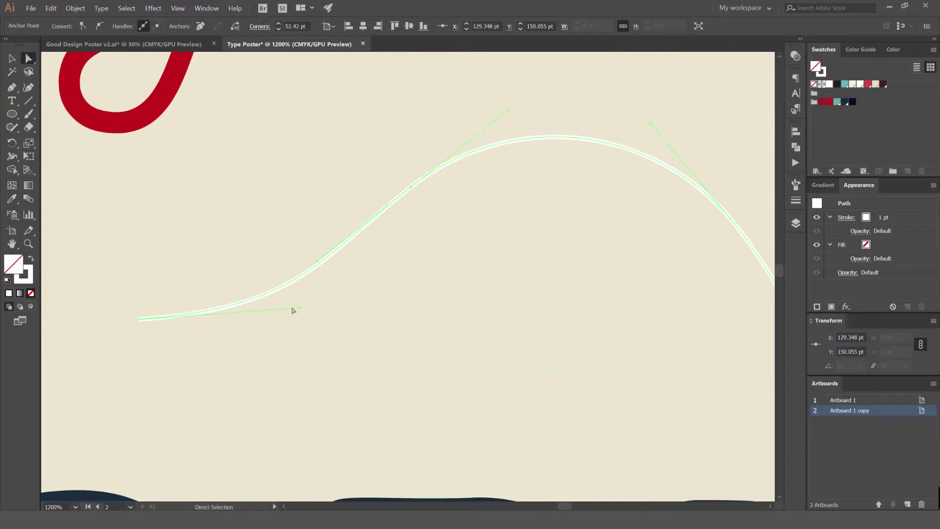
left_click(419, 287)
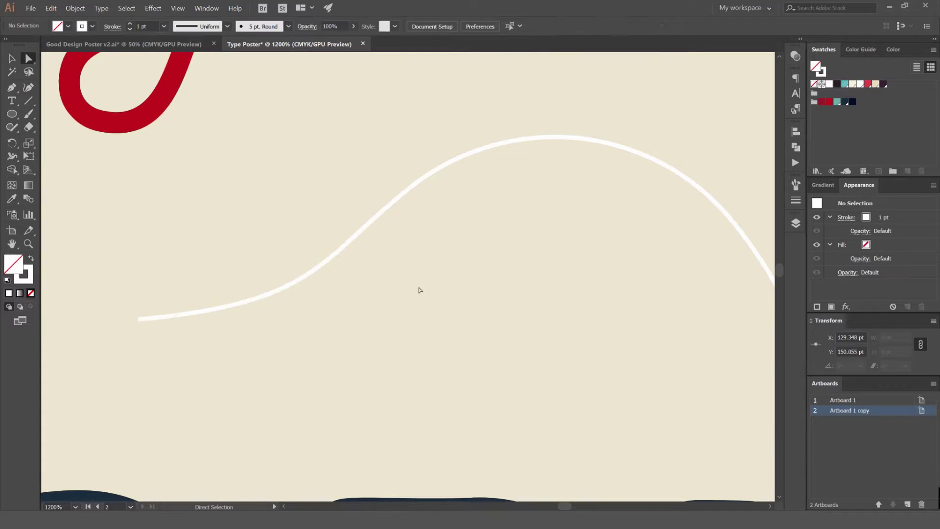
scroll(430, 287, "down", 2)
left_click(532, 216)
scroll(375, 254, "down", 1)
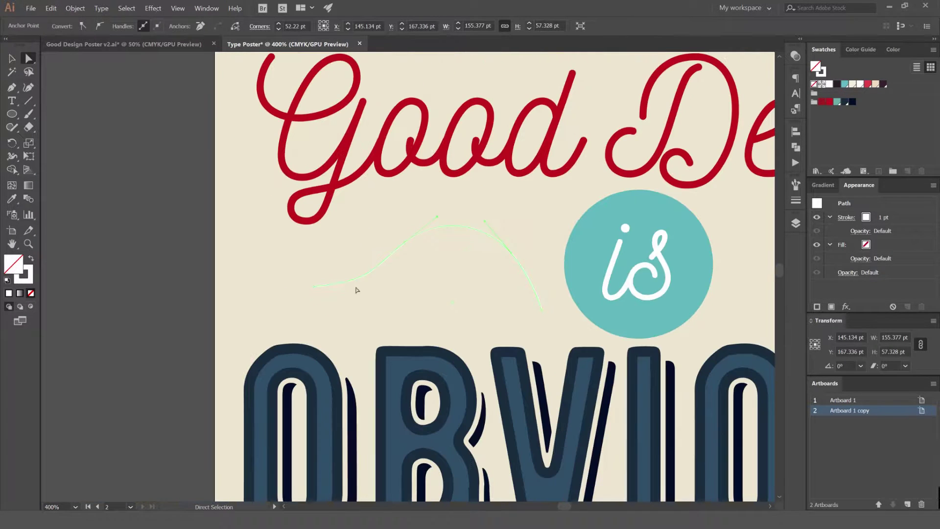
scroll(353, 287, "up", 1)
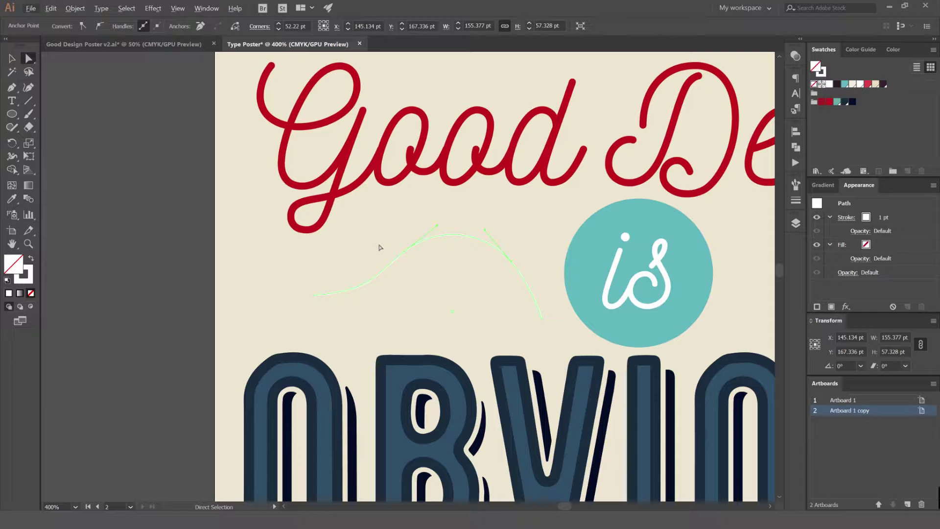
- Widen the end of the curve farthest from the teal circle to about 47 pt with the Width tool
key("alt+w")
left_click(403, 240)
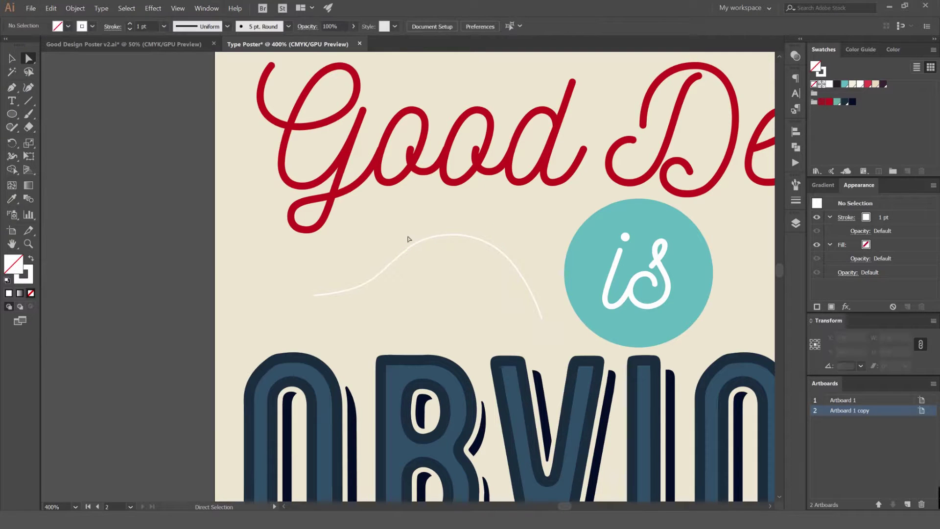
key("v")
left_click(386, 268)
key("shift+w")
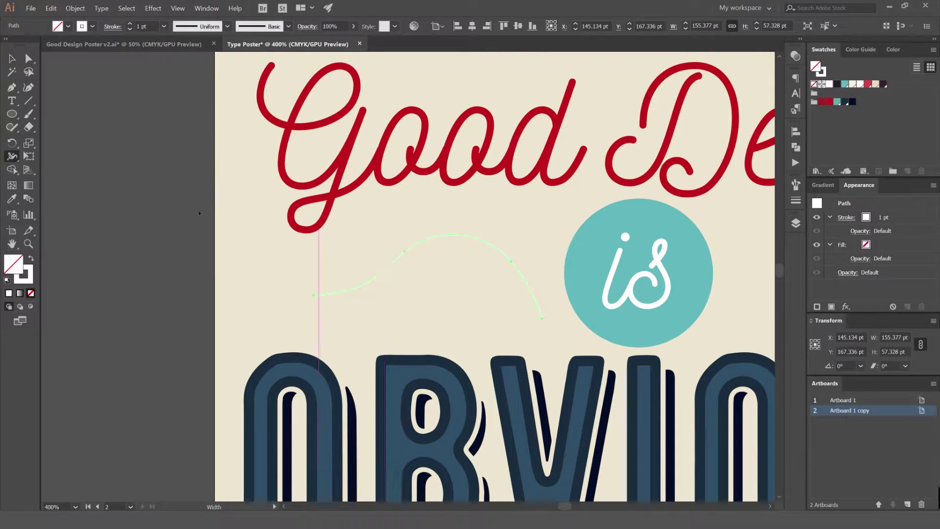
left_click(12, 156)
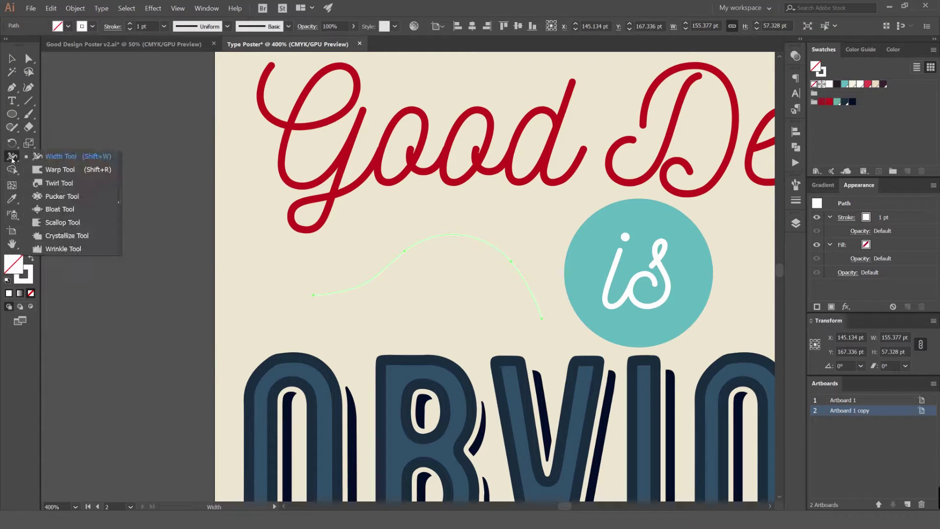
left_click(70, 160)
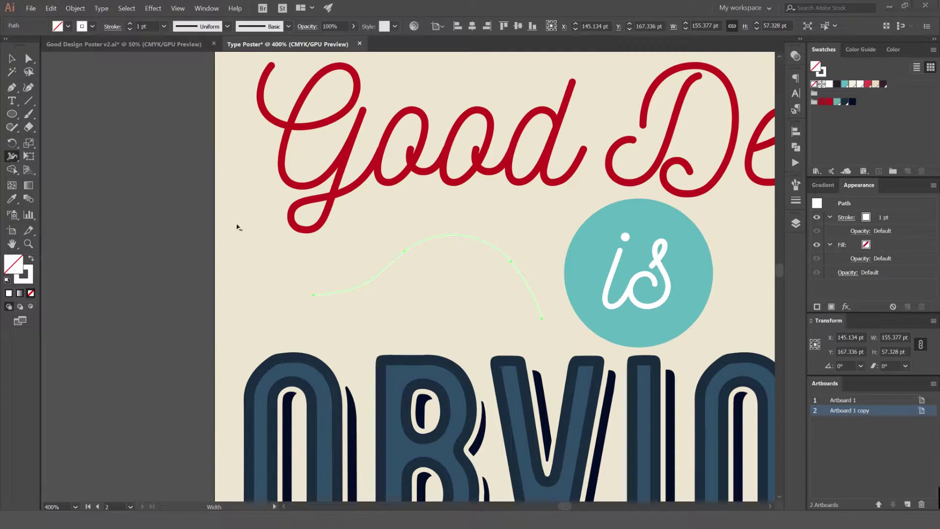
scroll(330, 302, "up", 2)
scroll(316, 294, "up", 1)
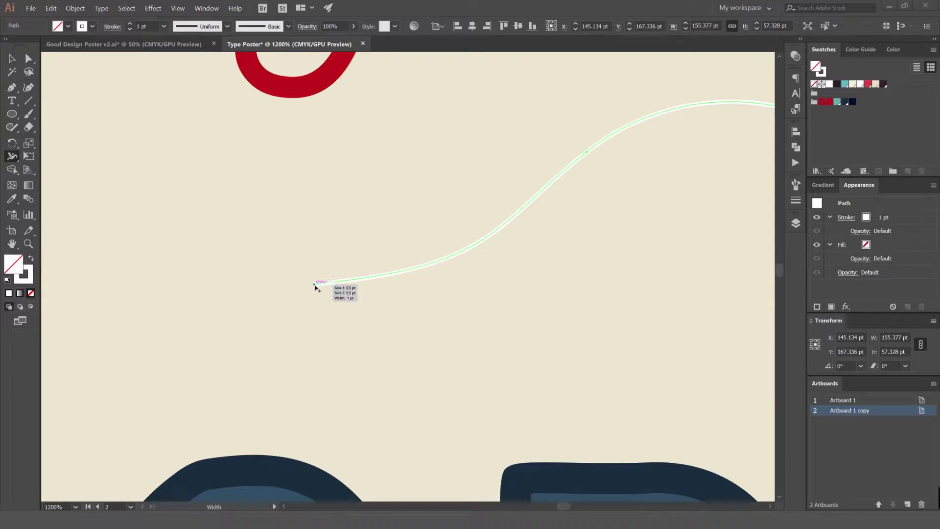
left_click_drag(314, 284, 346, 384)
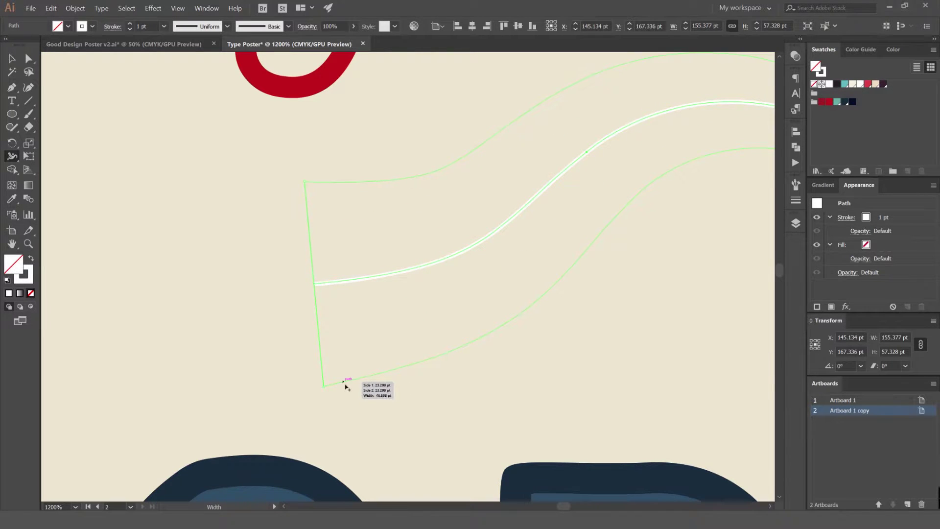
- Try further Width tool adjustments along the curve and at its thin tip, undoing each one
scroll(348, 384, "down", 2)
left_click_drag(497, 300, 439, 222)
scroll(602, 272, "up", 1)
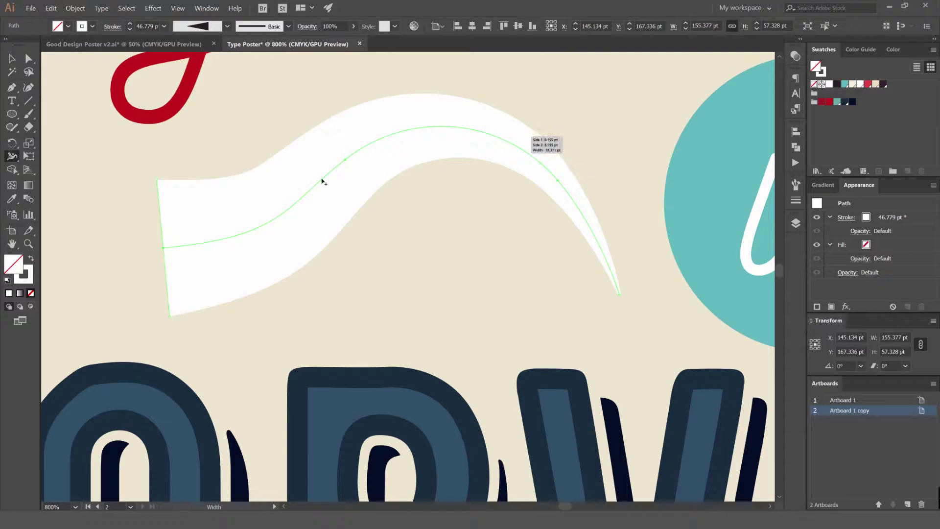
left_click_drag(157, 216, 307, 205)
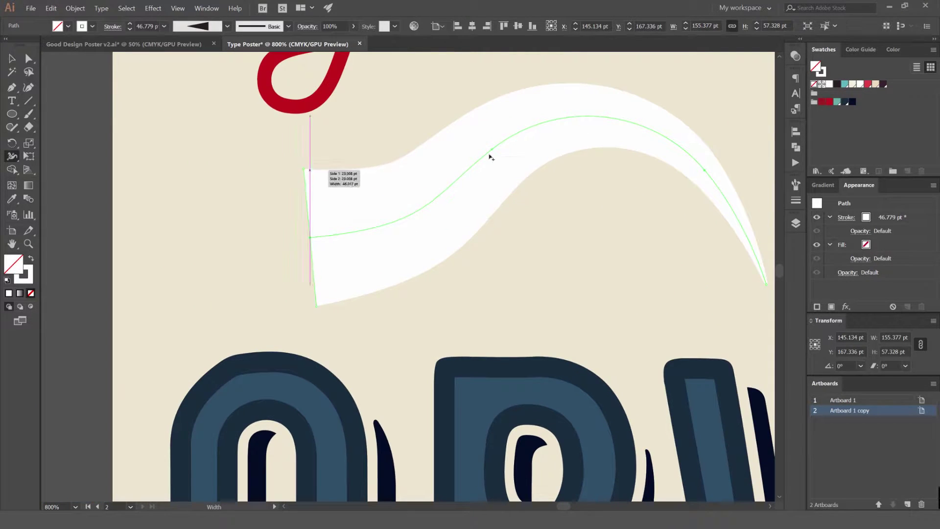
mouse_move(647, 136)
left_mouse_down()
mouse_move(514, 175)
mouse_move(506, 150)
mouse_move(500, 162)
left_mouse_up()
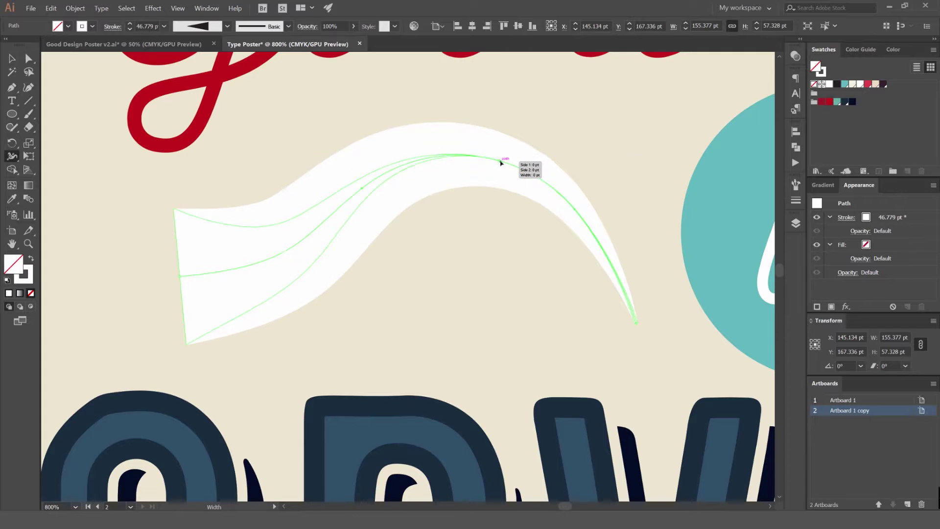
key("ctrl+z")
left_click_drag(636, 323, 697, 310)
key("ctrl+z")
scroll(660, 320, "up", 1)
mouse_move(625, 324)
left_mouse_down()
mouse_move(661, 313)
mouse_move(597, 345)
mouse_move(589, 324)
left_mouse_up()
scroll(638, 327, "up", 3)
scroll(618, 328, "down", 5)
- Reselect the tapered curve and open its full stroke settings
key("v")
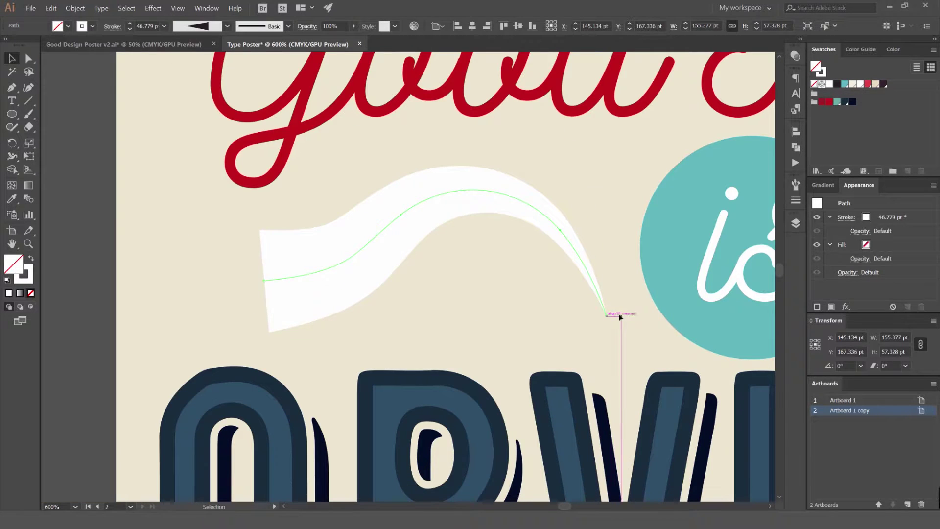
left_click(596, 326)
scroll(596, 325, "down", 4)
scroll(577, 288, "up", 4)
left_click(538, 301)
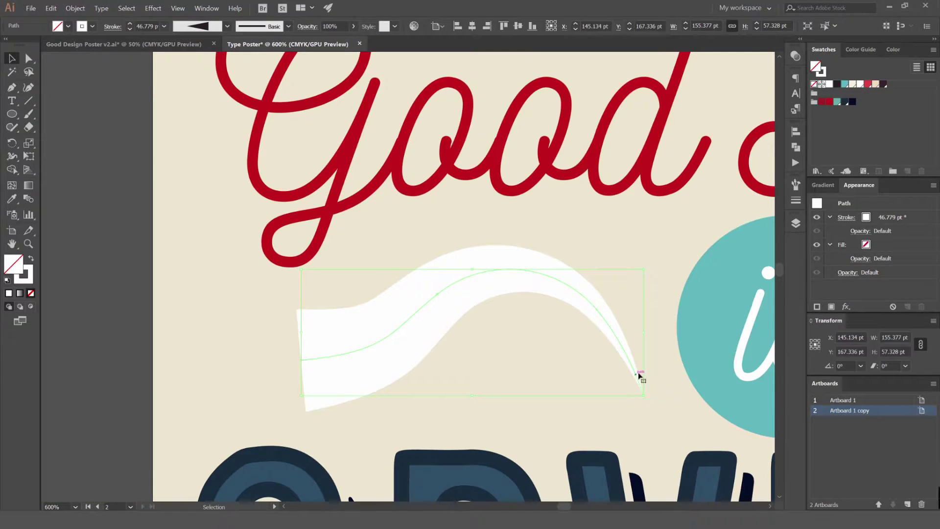
key("shift+s")
key("v")
key("ctrl+shift+a")
left_click(404, 319)
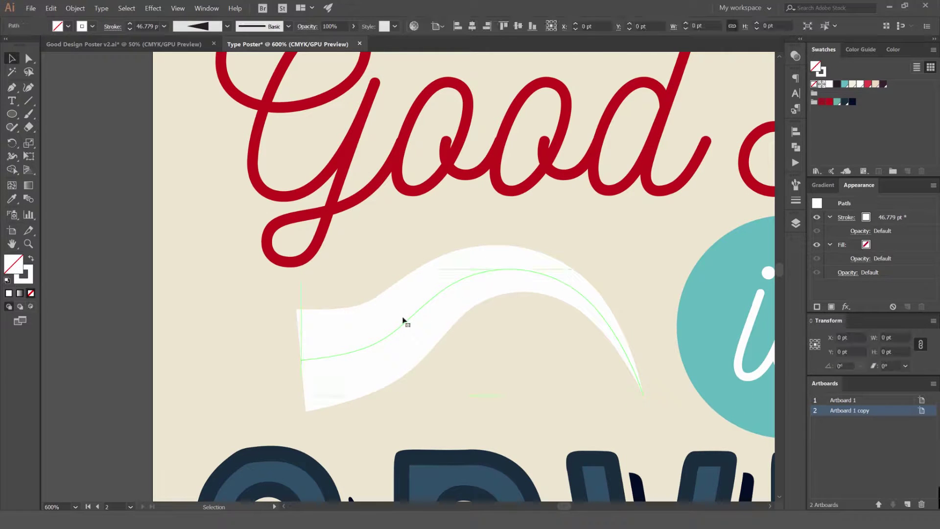
left_click(206, 9)
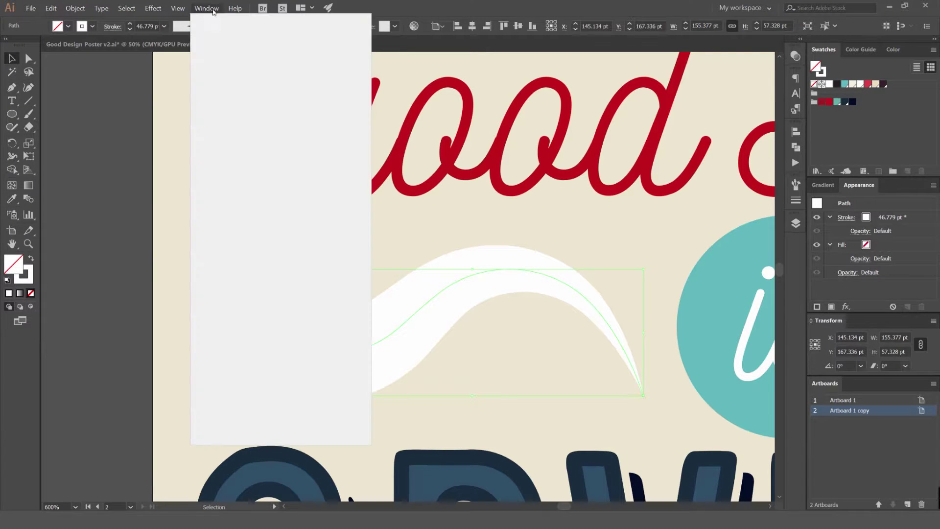
left_click(262, 320)
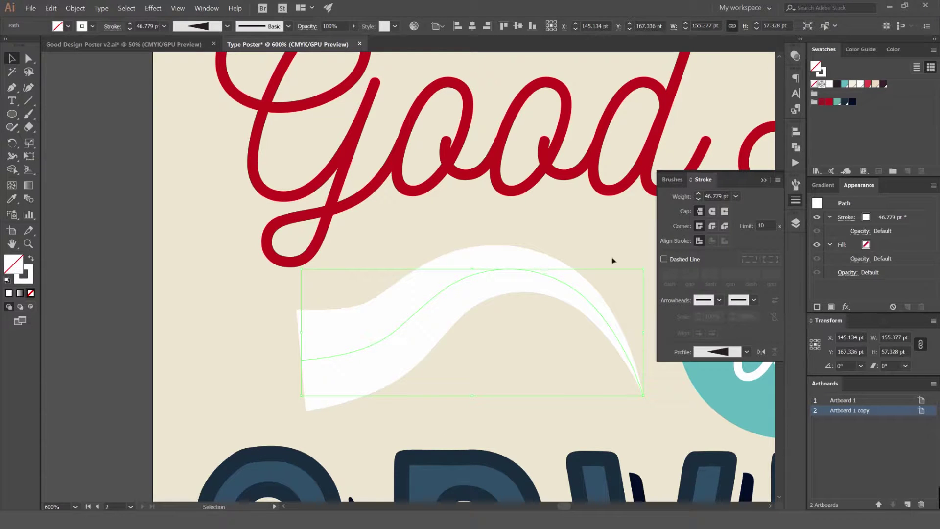
- Give the tapered curve's stroke round caps and round corner joins
left_click(712, 211)
left_click(712, 226)
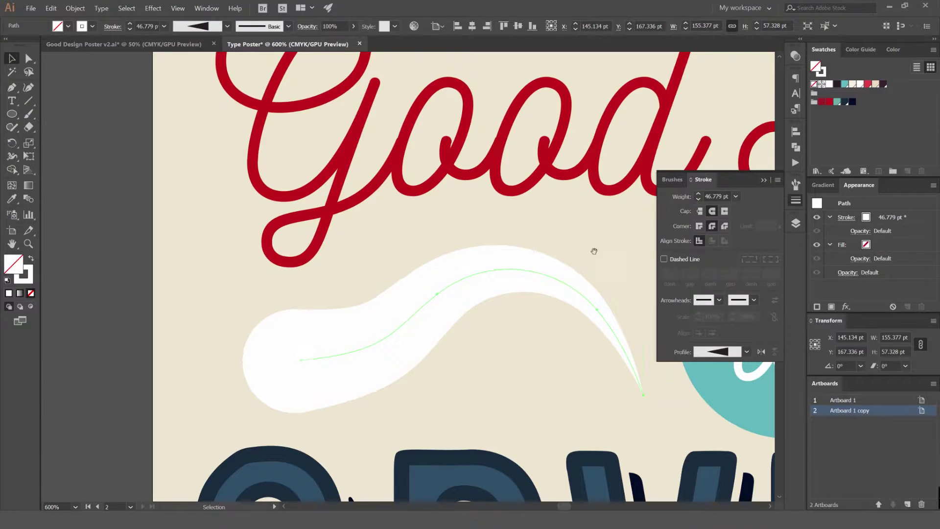
scroll(328, 298, "right", 3)
scroll(328, 298, "down", 2)
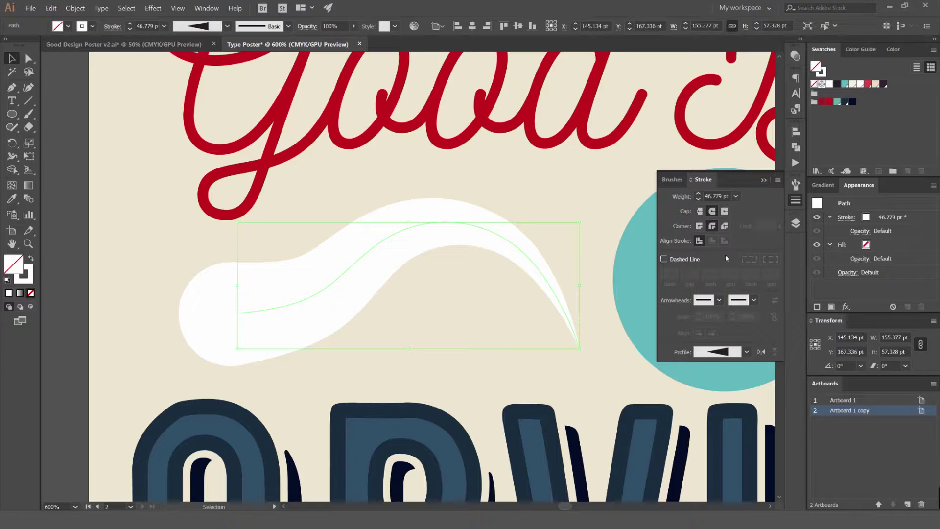
- Try a dashed stroke on the tapered curve, using a 38 pt dash and a 10 pt gap
left_click(665, 259)
key("shift+Up")
key("shift+Up")
key("shift+Up")
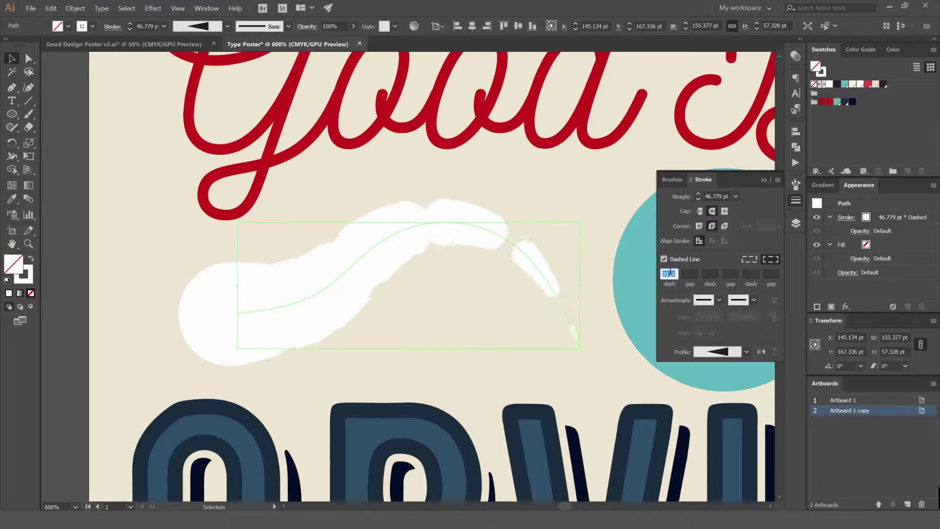
scroll(690, 274, "up", 10)
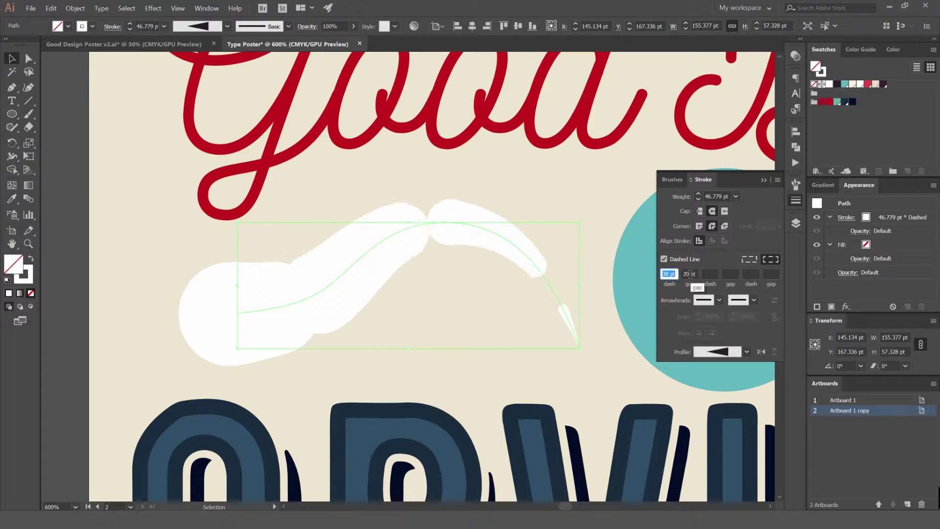
- Try heavier and lighter stroke weights, settling on 30 pt, and turn the curve's dashed line off
left_click(698, 194, "shift")
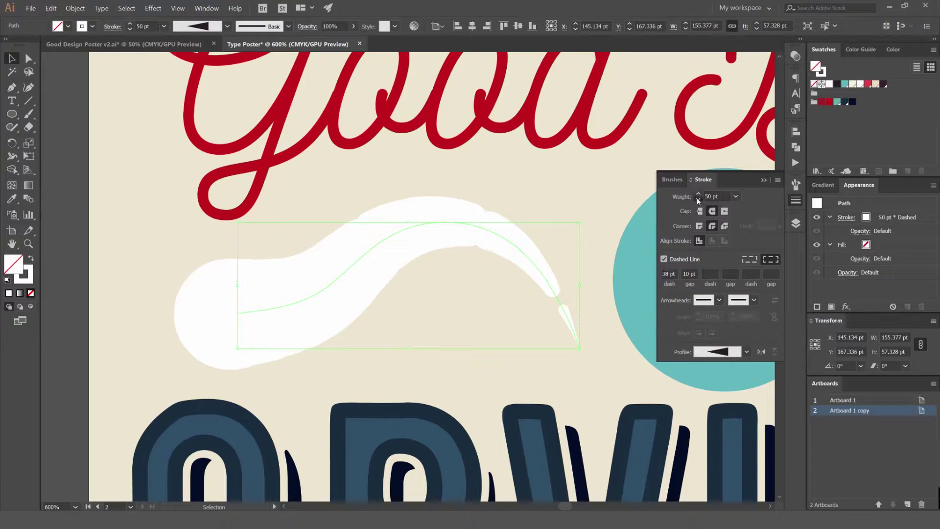
left_click(697, 198, "shift")
left_click(697, 199, "shift")
left_click(698, 199, "shift")
left_click(698, 198, "shift")
left_click(698, 194, "shift")
left_click(698, 194, "shift")
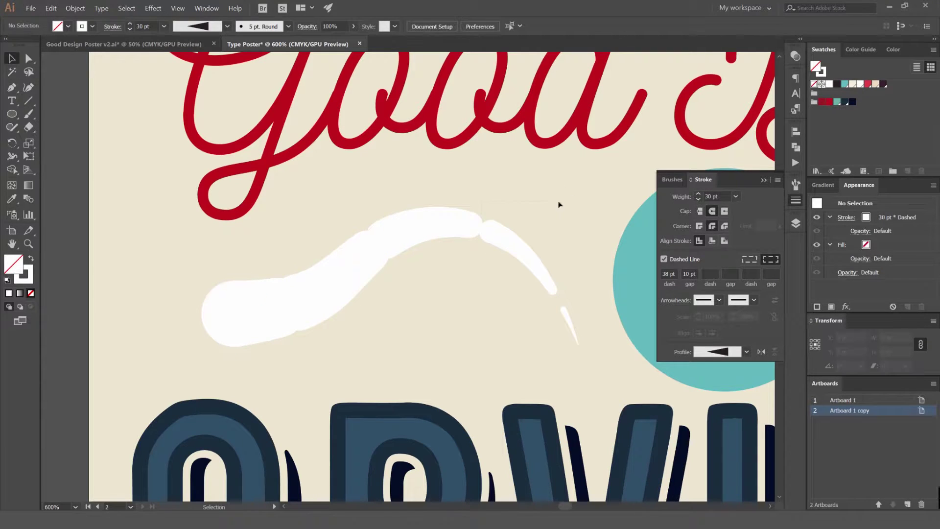
left_click(664, 259)
left_click(502, 191)
scroll(519, 187, "down", 2)
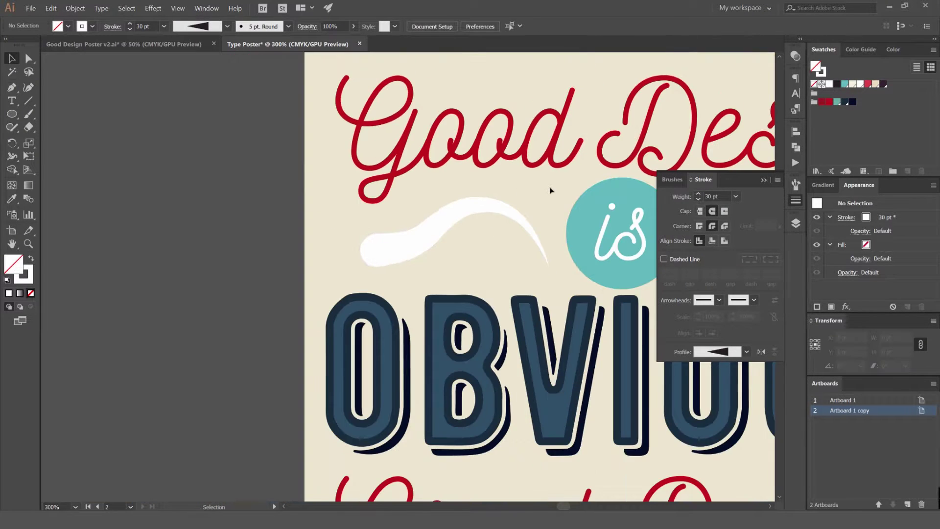
- Set the tapered curve's stroke weight to 40 pt, check it against the poster and close the stroke settings
scroll(533, 185, "up", 2)
left_click(491, 219)
left_click(698, 194, "shift")
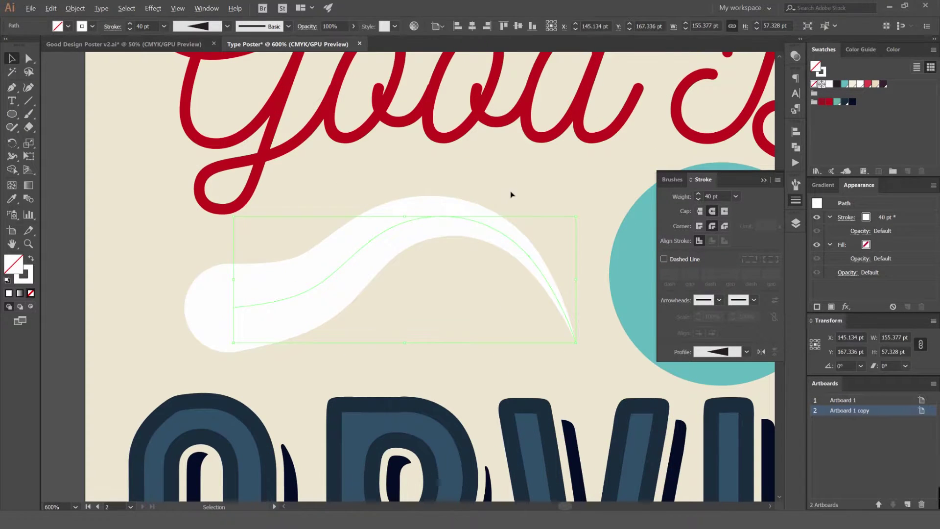
scroll(510, 195, "down", 4)
scroll(535, 222, "up", 3)
left_click(541, 229)
scroll(562, 213, "down", 2)
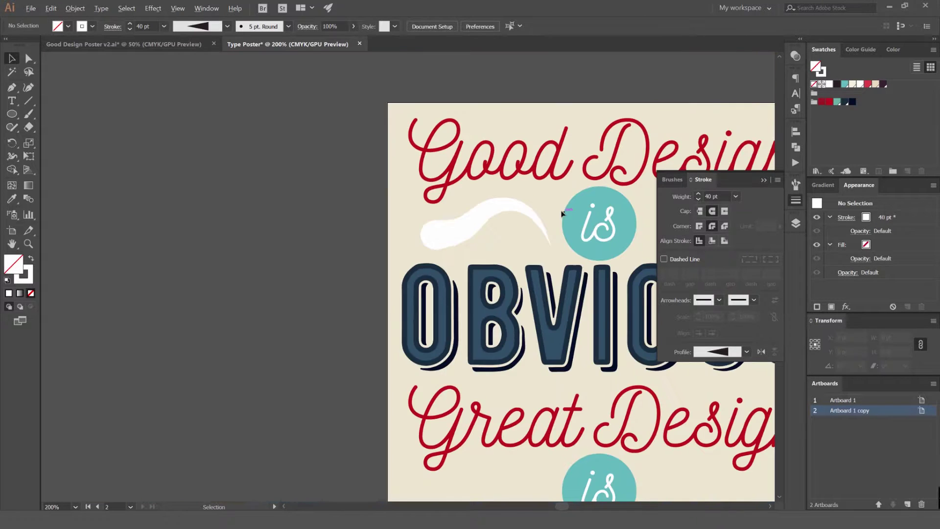
scroll(648, 218, "down", 3)
scroll(657, 206, "up", 4)
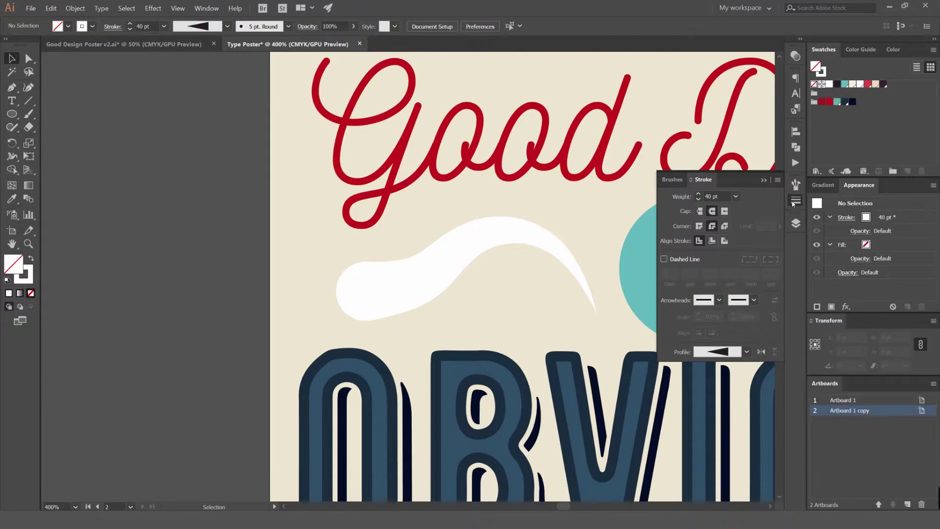
left_click(793, 203)
- Rotate the tapered curve by about 4.92° and nudge it into place beside the teal circle
scroll(521, 227, "up", 2)
scroll(462, 154, "down", 1)
mouse_move(539, 199)
left_mouse_down()
mouse_move(462, 154)
mouse_move(399, 238)
left_mouse_up()
left_click_drag(435, 178, 472, 166)
mouse_move(573, 159)
left_mouse_down()
mouse_move(486, 137)
mouse_move(468, 205)
left_mouse_up()
key("Up")
key("Up")
key("Up")
key("Right")
- Place a scaled-down copy of the curve, about 75 pt wide with a 19.243 pt stroke, beneath the original
left_click(557, 154)
mouse_move(551, 186)
left_mouse_down()
mouse_move(476, 191)
mouse_move(439, 209)
left_mouse_up()
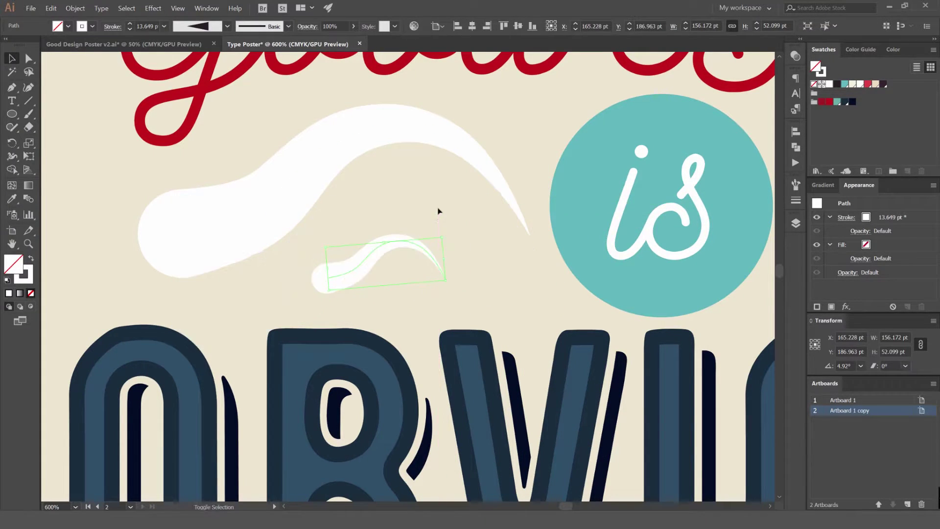
left_click(430, 250)
mouse_move(412, 247)
left_mouse_down()
mouse_move(463, 238)
mouse_move(518, 208)
left_mouse_up()
mouse_move(464, 224)
left_mouse_down()
mouse_move(443, 214)
mouse_move(392, 264)
mouse_move(378, 263)
left_mouse_up()
scroll(390, 218, "up", 1)
key("a")
key("ctrl+z")
key("ctrl+z")
scroll(331, 280, "up", 2)
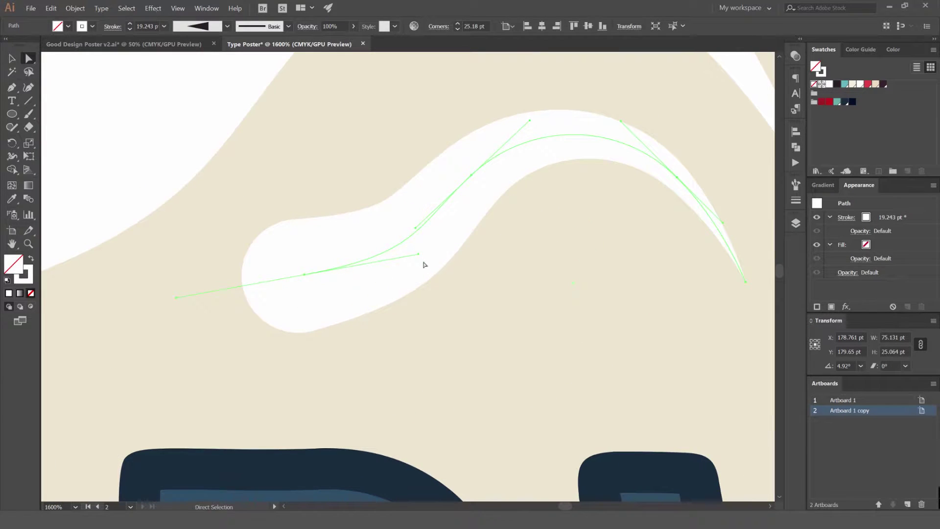
- Reshape the thick half of the smaller curve by repositioning its end anchor, middle anchor and direction handles
left_click(304, 274)
mouse_move(419, 254)
left_mouse_down()
mouse_move(407, 226)
mouse_move(425, 242)
left_mouse_up()
left_click_drag(471, 175, 447, 126)
left_click_drag(392, 178, 383, 158)
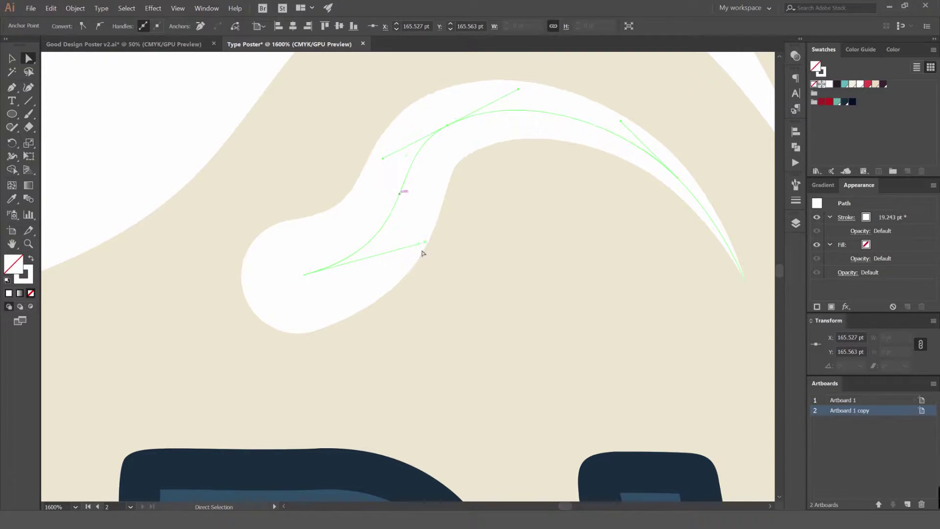
left_click_drag(425, 241, 390, 196)
left_click_drag(304, 274, 268, 286)
- Refine the smaller curve's middle and thick-end anchors into a single smooth arch following the larger curve
left_click(448, 126)
left_click_drag(646, 148, 531, 159)
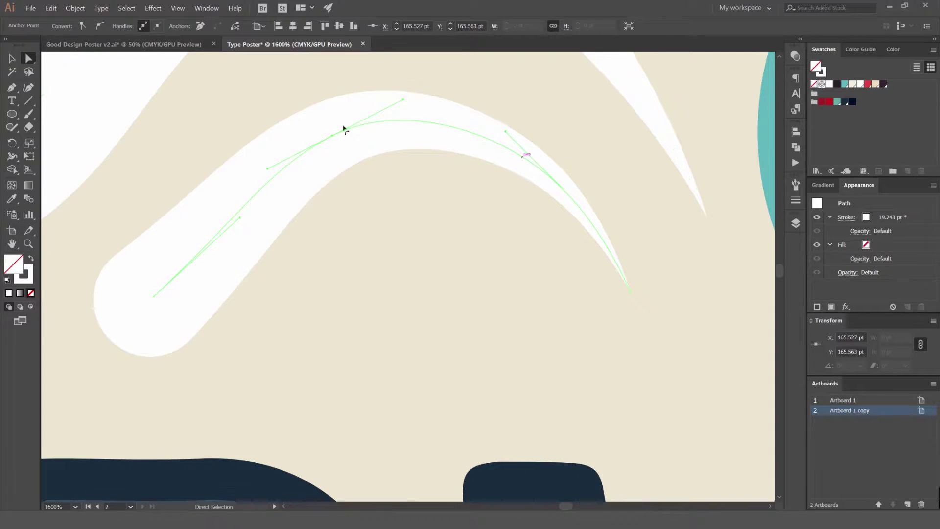
left_click_drag(333, 136, 345, 121)
left_click_drag(154, 296, 136, 291)
left_click(354, 247)
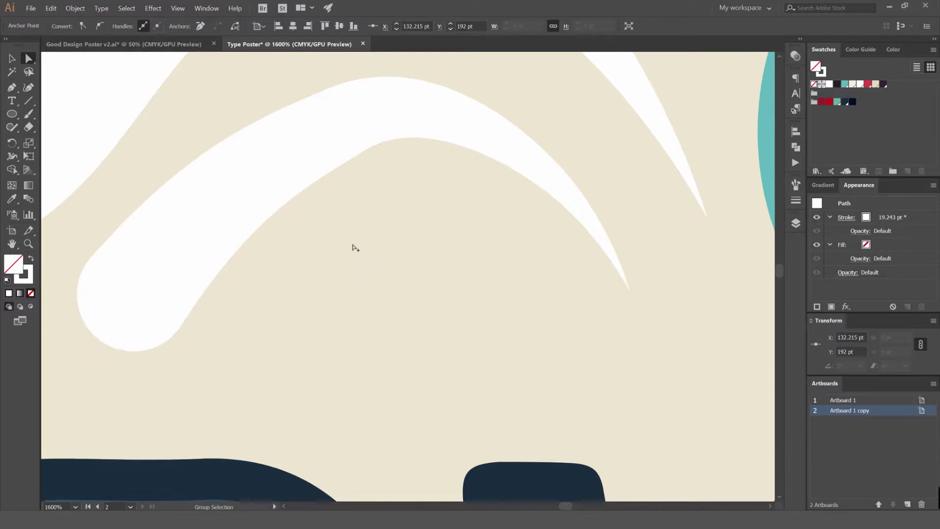
scroll(355, 248, "down", 2)
left_click(373, 175)
left_click_drag(383, 167, 411, 153)
left_click(466, 183)
key("v")
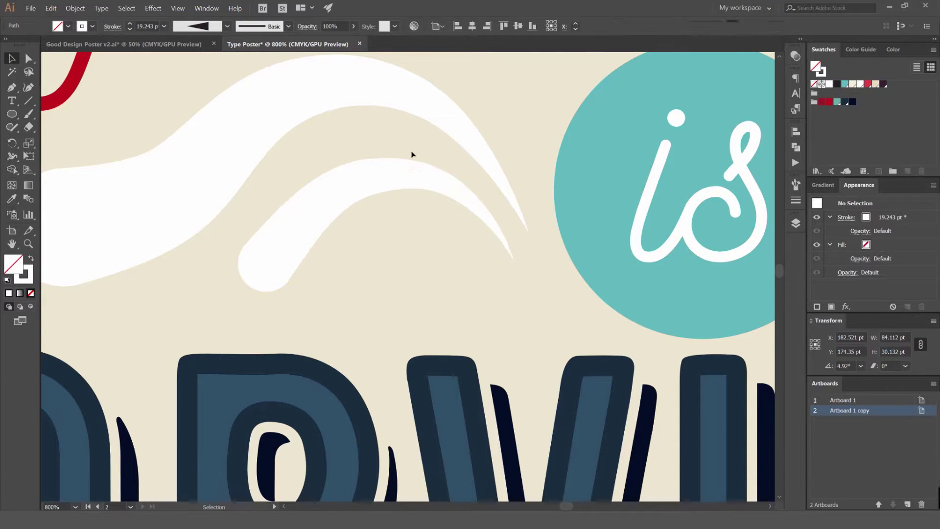
- Draw a circle about 8.6 pt wide below the smaller curve and give it a white fill without a stroke
scroll(443, 160, "down", 3)
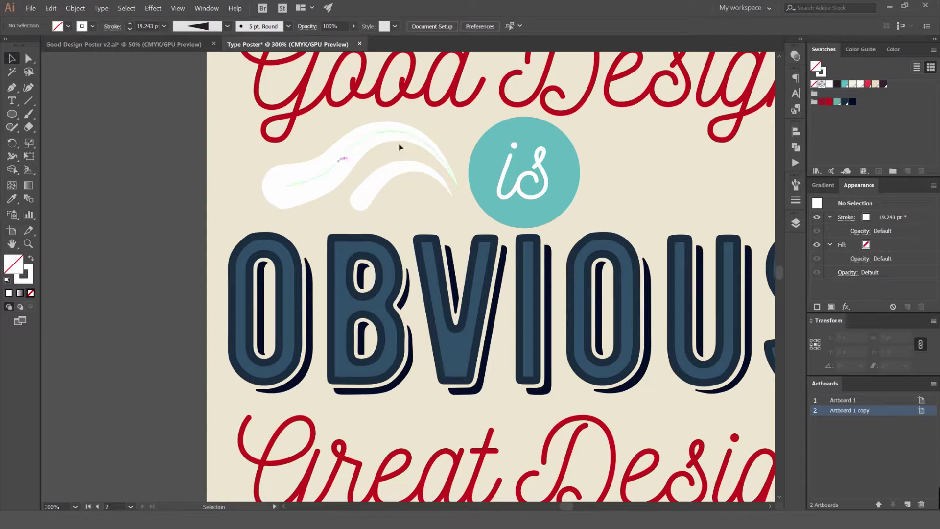
left_click_drag(464, 126, 437, 159)
key("l")
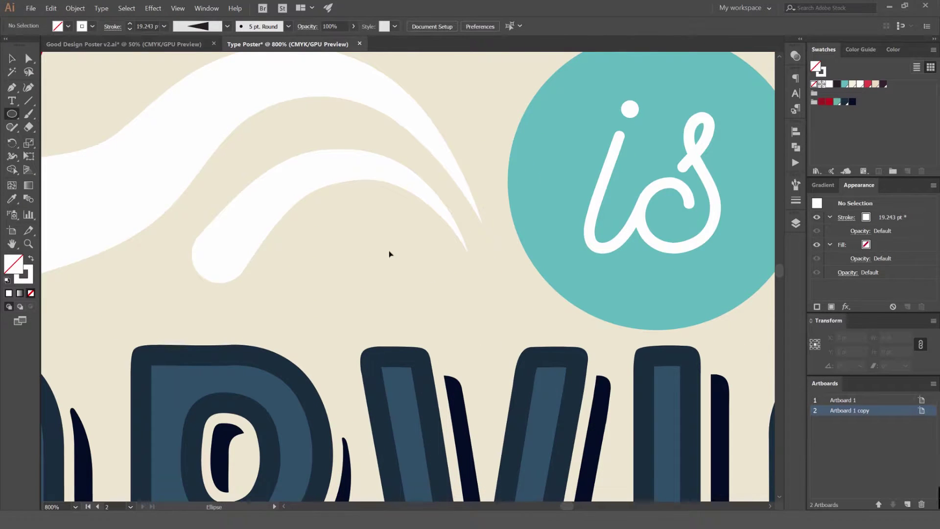
left_click_drag(313, 289, 322, 297)
key("shift+x")
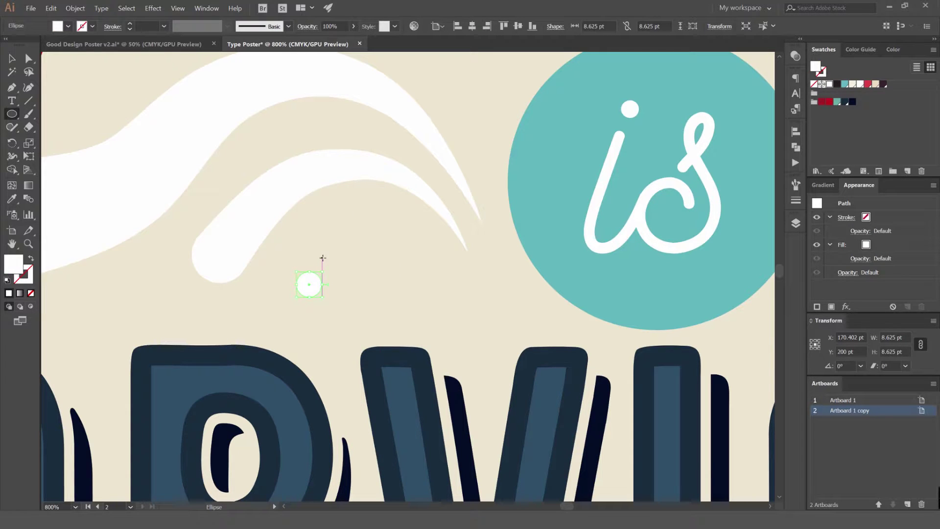
scroll(320, 257, "up", 1)
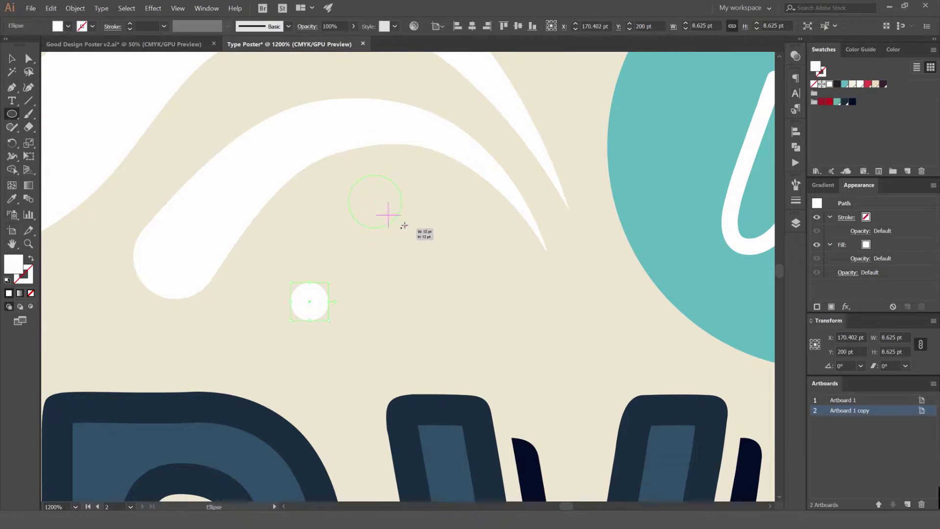
- Draw four more white circles of varying sizes below the smaller curve, the smallest about 6.3 pt wide
left_click_drag(375, 202, 407, 233)
left_click_drag(485, 266, 508, 289)
left_click_drag(428, 290, 442, 304)
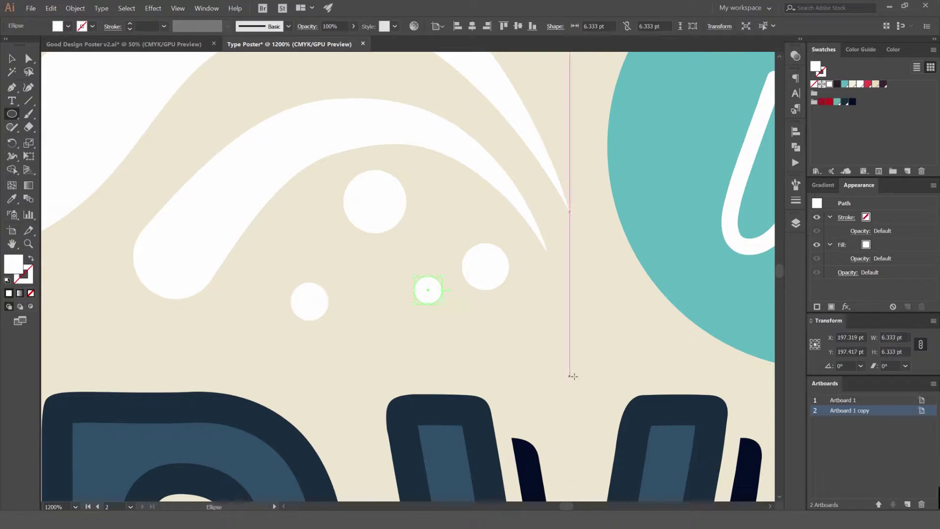
left_click_drag(521, 338, 540, 357)
scroll(570, 298, "down", 3)
- Scatter five white circles of varying sizes above the larger curve's thin tip, between the red lettering and teal circle
left_click_drag(590, 184, 552, 245)
scroll(553, 246, "up", 3)
left_click_drag(490, 315, 513, 338)
left_click_drag(546, 227, 570, 250)
left_click_drag(452, 214, 473, 234)
left_click_drag(405, 264, 417, 277)
scroll(480, 266, "down", 3)
scroll(442, 242, "up", 3)
left_click_drag(442, 240, 450, 248)
scroll(498, 269, "down", 3)
key("v")
left_click(515, 282)
scroll(514, 283, "down", 2)
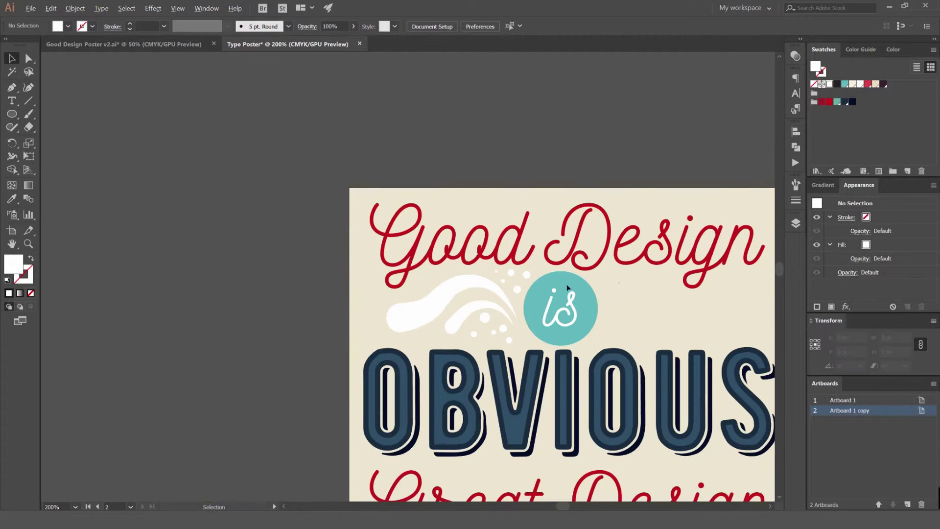
- Select both tapered curves and all ten white circles and group them
scroll(628, 279, "down", 1)
scroll(630, 275, "up", 4)
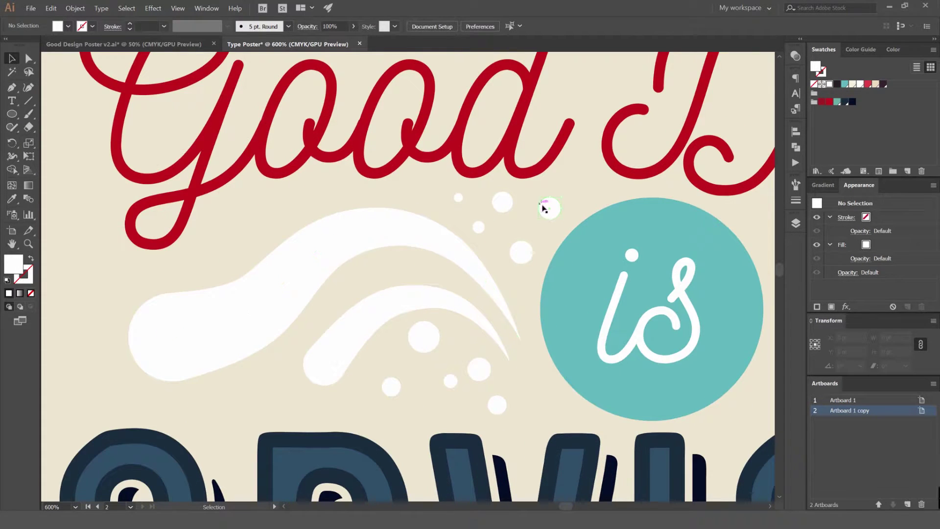
left_click(542, 206)
left_click(520, 252, "shift")
left_click(502, 201, "shift")
left_click(478, 227, "shift")
left_click(458, 198, "shift")
left_click(350, 228, "shift")
left_click(425, 307, "shift")
left_click(420, 336, "shift")
left_click(391, 385, "shift")
left_click(451, 380, "shift")
left_click(478, 372, "shift")
left_click(498, 405, "shift")
key("space")
left_click_drag(559, 389, 520, 360)
key("ctrl+g")
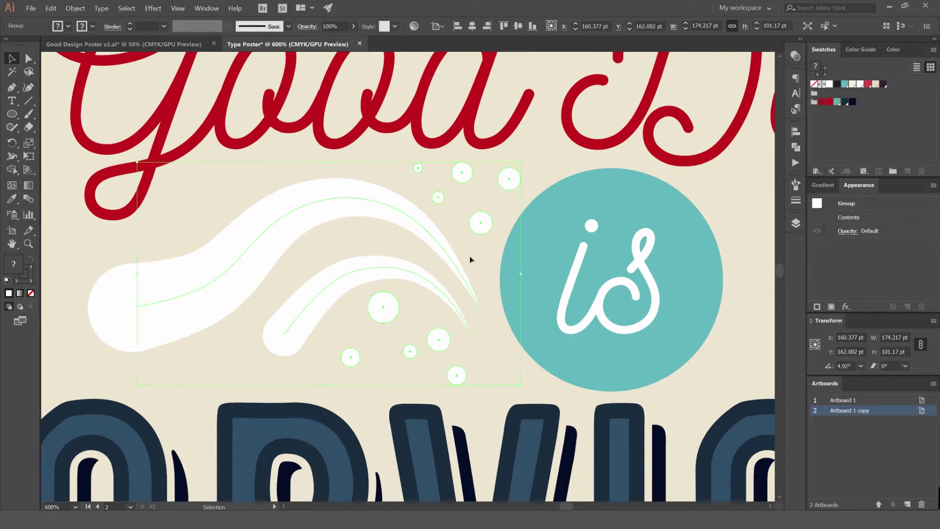
- Examine how the grouped flourish sits within the whole poster, leaving its position as it is
scroll(453, 252, "down", 3)
key("ctrl+shift+a")
left_click_drag(442, 246, 294, 230)
key("ctrl+z")
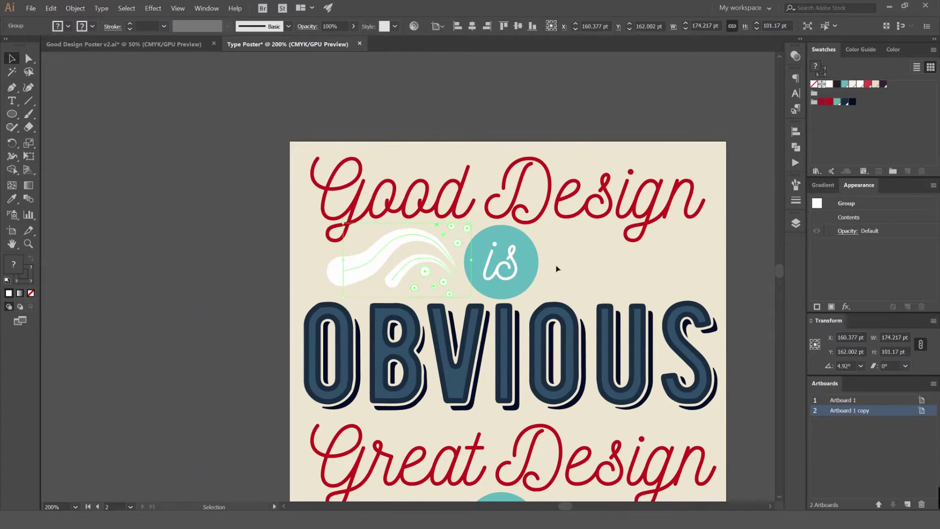
scroll(556, 265, "up", 2)
scroll(549, 250, "down", 4)
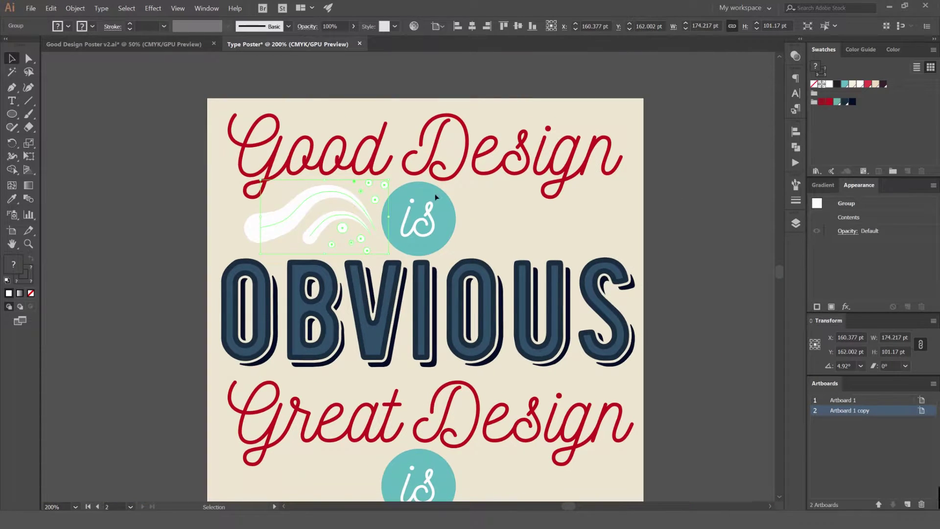
key("ctrl+shift+a")
scroll(383, 209, "up", 3)
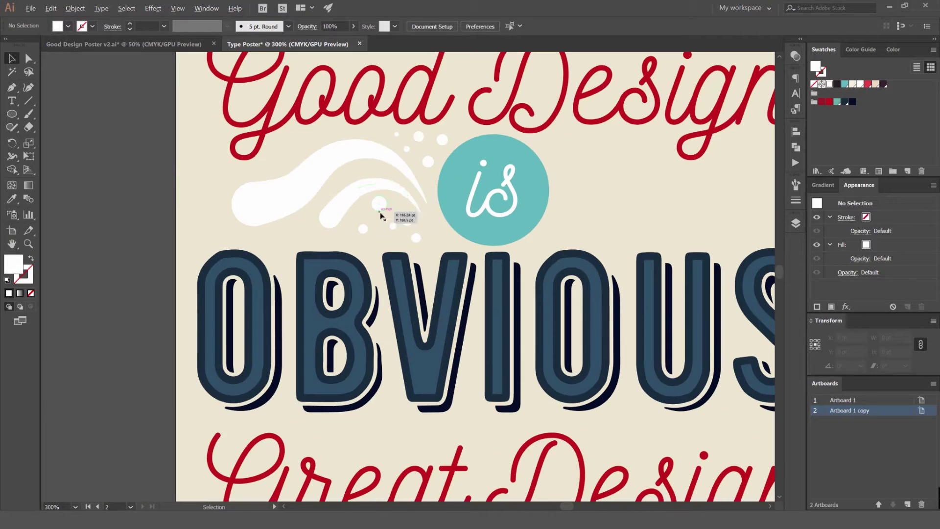
scroll(511, 193, "down", 1)
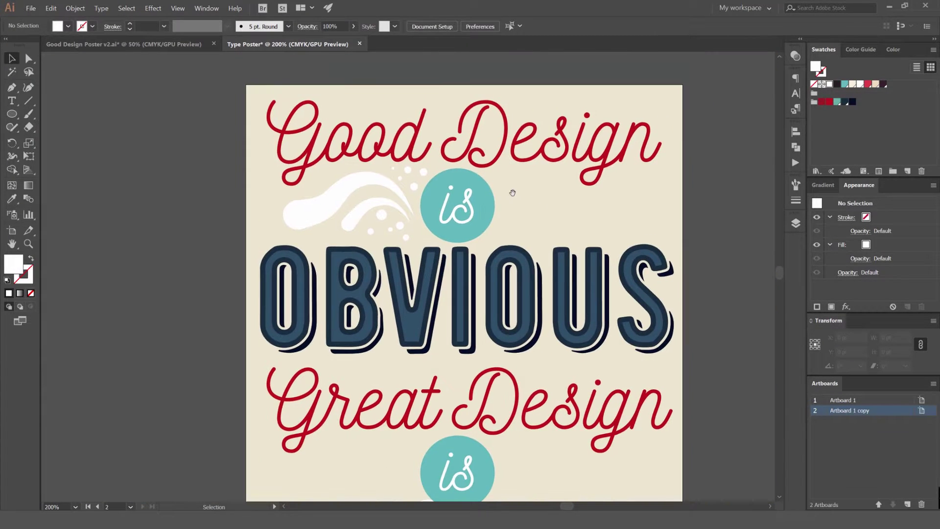
scroll(515, 194, "down", 2)
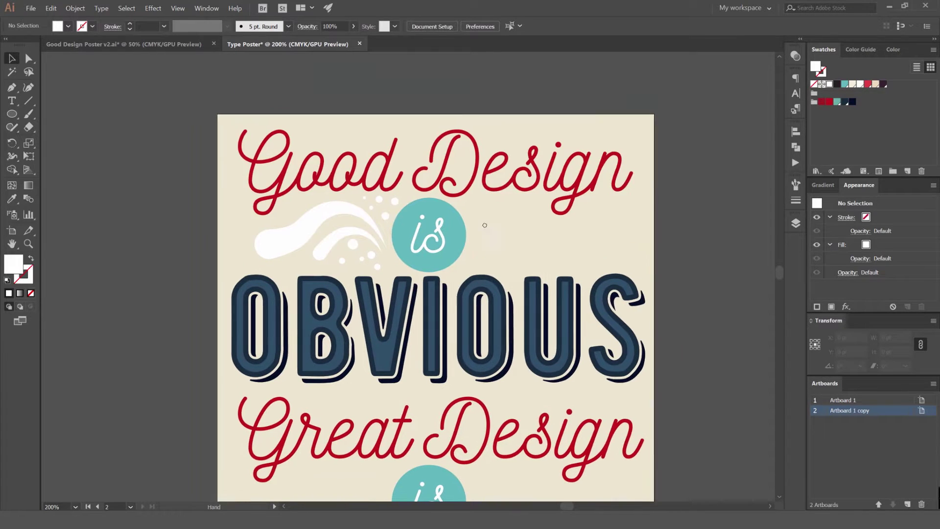
scroll(524, 135, "down", 1)
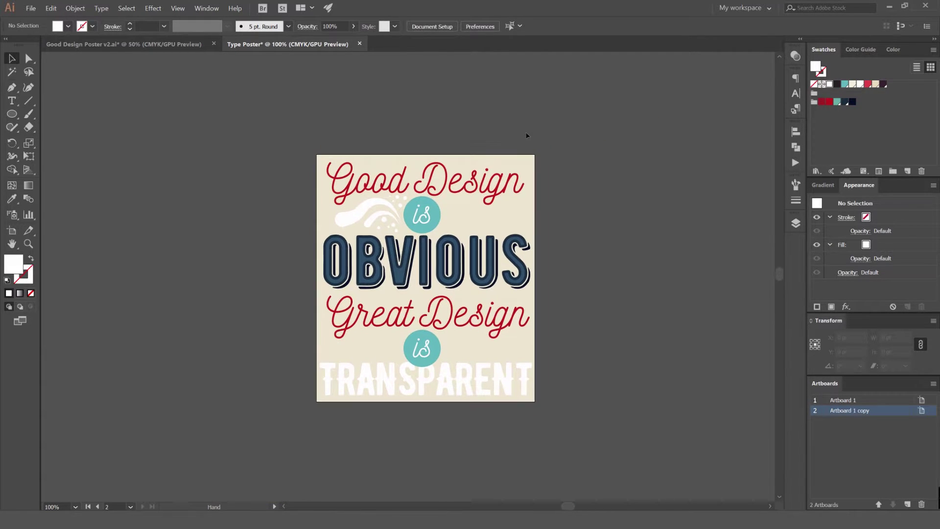
- Try a straight vertical path about 858 pt long beside the artboard with the Pen tool and delete it
key("p")
left_click(608, 117)
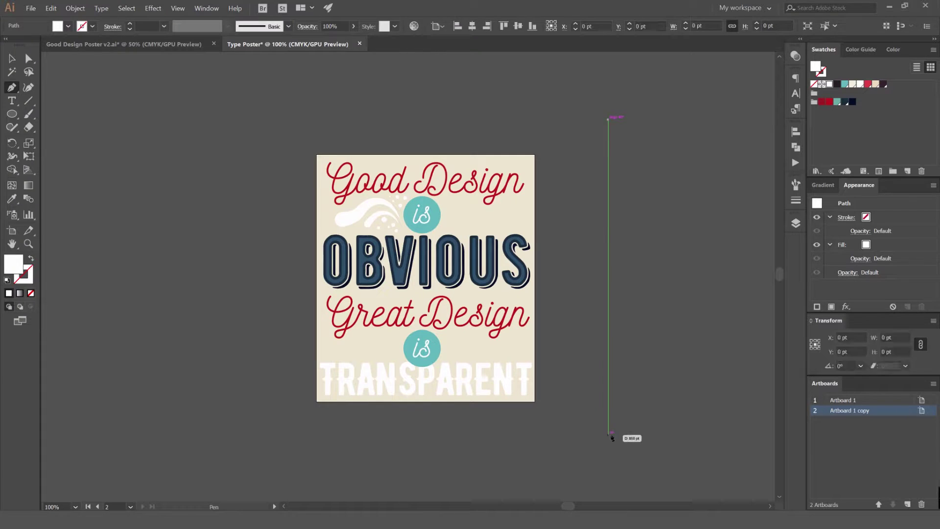
left_click(611, 435)
key("v")
left_click(655, 267)
left_click_drag(583, 209, 661, 185)
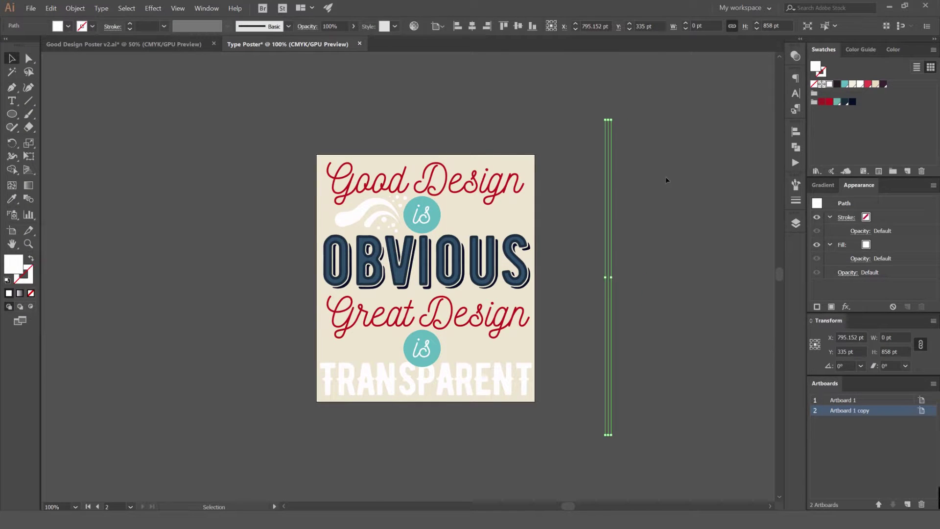
key("Delete")
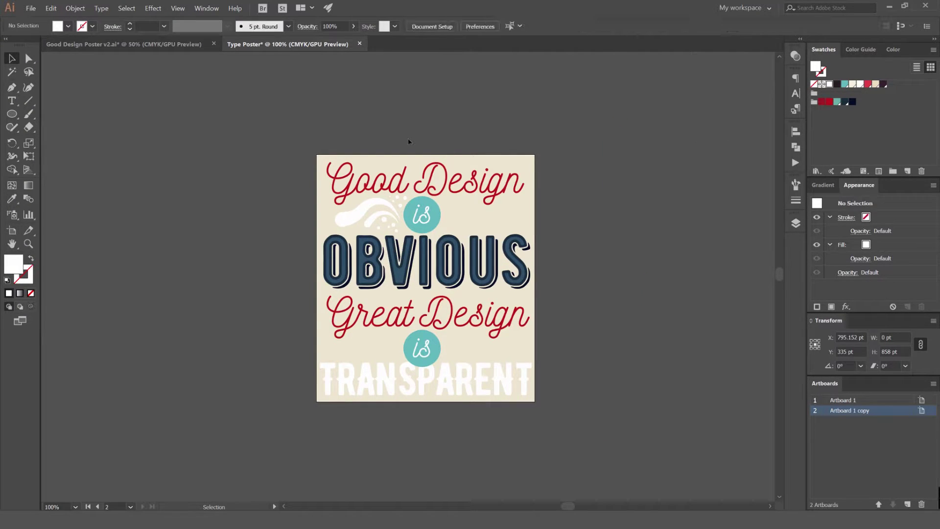
- Show the rulers and place a vertical guide through the poster near its horizontal middle
key("ctrl+r")
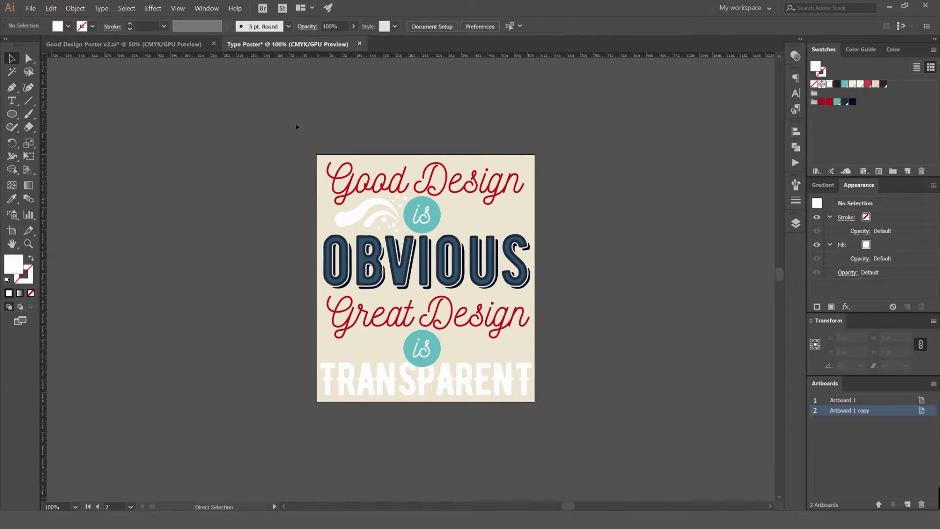
scroll(71, 60, "up", 1)
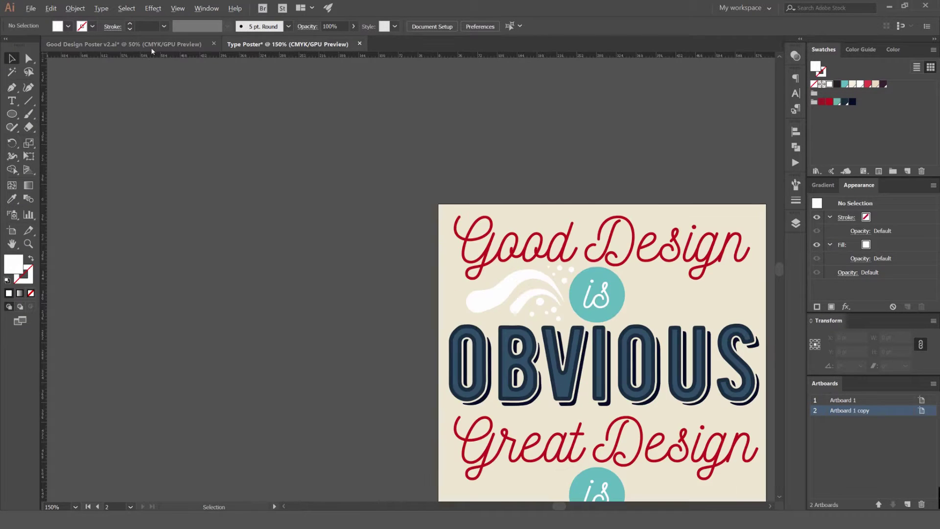
left_click_drag(455, 126, 306, 113)
scroll(306, 112, "down", 1)
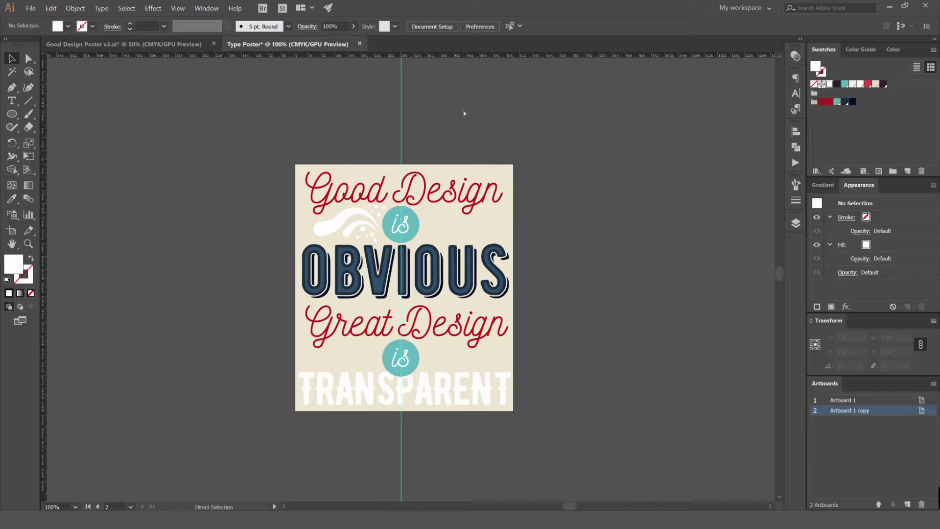
- Center the vertical guide horizontally on the artboard and lock the guides
left_click(401, 125)
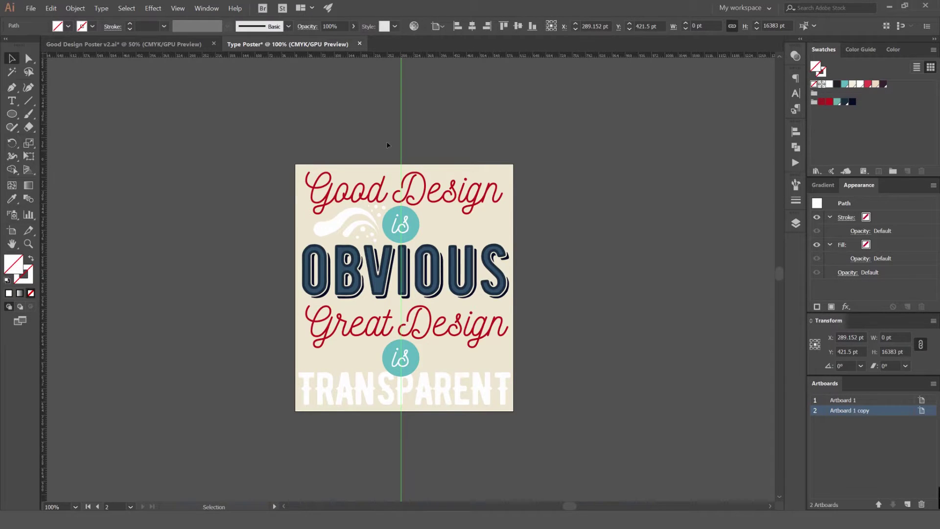
scroll(386, 143, "up", 3)
left_click(473, 28)
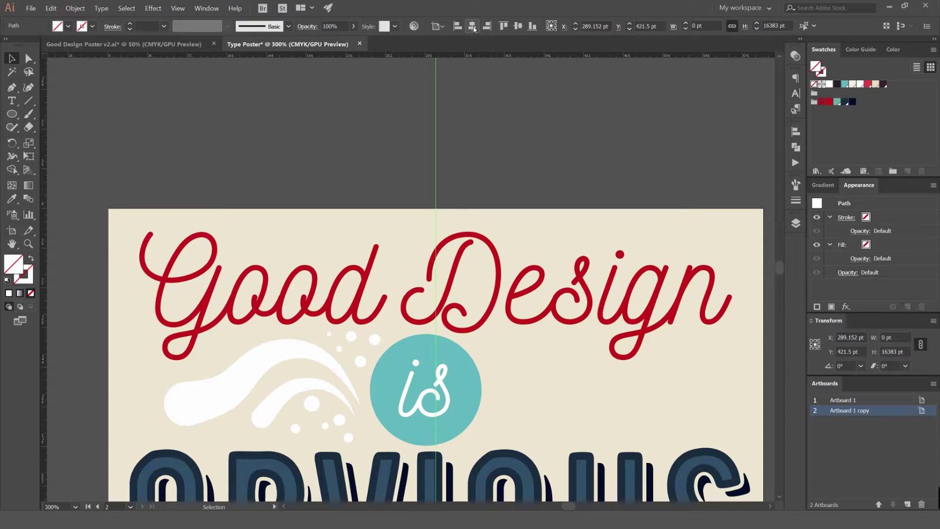
left_click(442, 30)
left_click(445, 29)
left_click(479, 113)
scroll(478, 112, "down", 3)
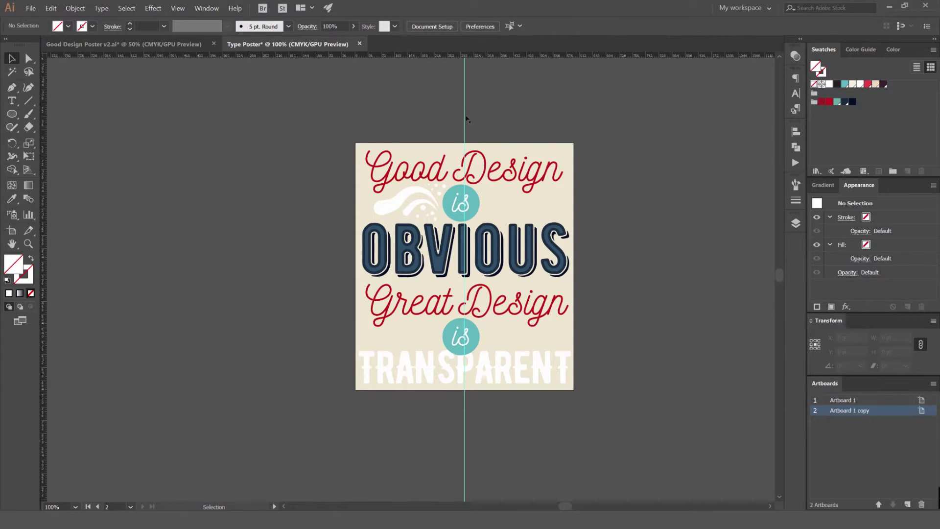
scroll(472, 105, "up", 3)
left_click_drag(387, 147, 463, 137)
key("ctrl+alt+semicolon")
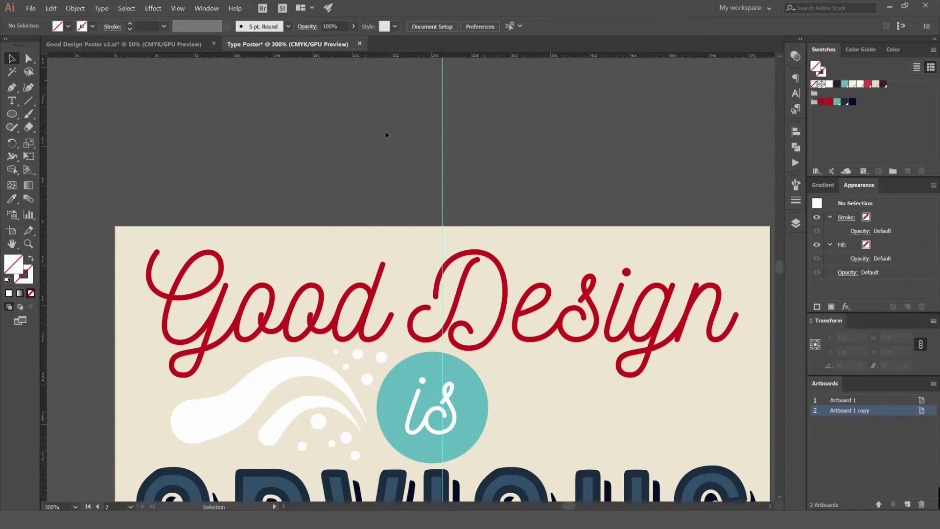
- Reflect a copy of the flourish group about the vertical axis, with the reflection origin on the center guide
scroll(501, 238, "down", 3)
left_click(327, 251)
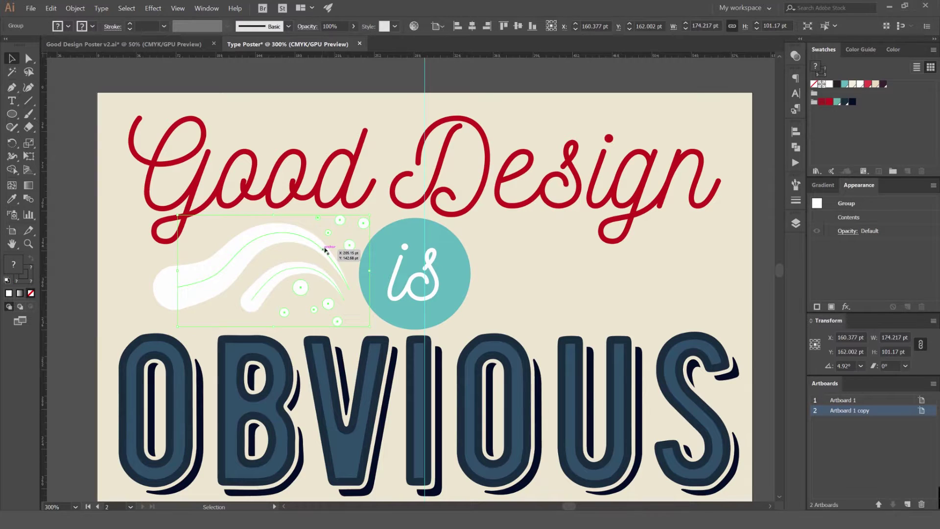
key("o")
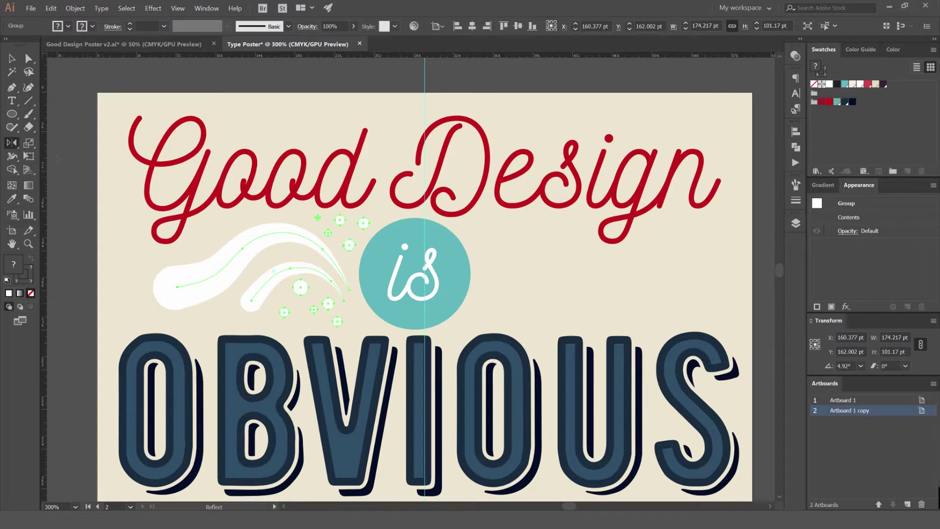
mouse_move(14, 143)
left_mouse_down()
mouse_move(44, 157)
mouse_move(15, 143)
left_mouse_up()
scroll(415, 229, "up", 1)
scroll(428, 219, "up", 2)
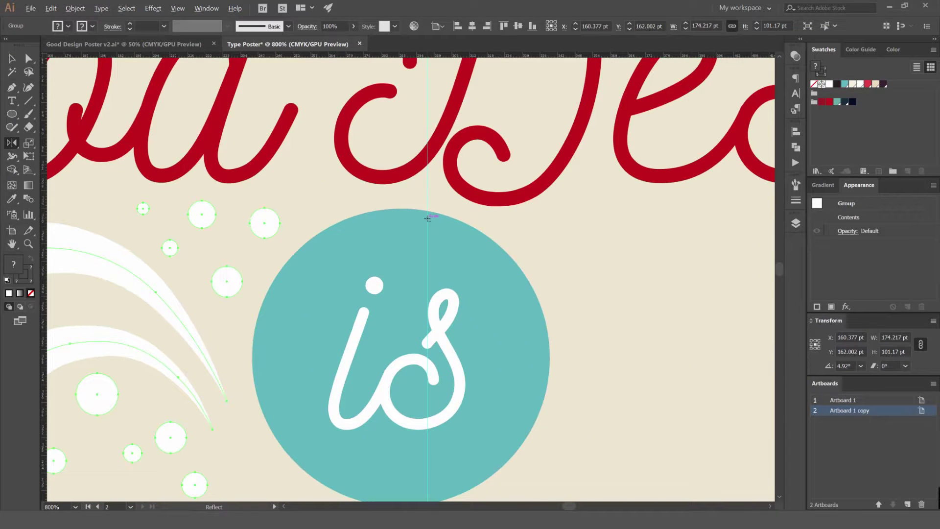
left_click(428, 218, "alt")
left_click_drag(731, 169, 590, 168)
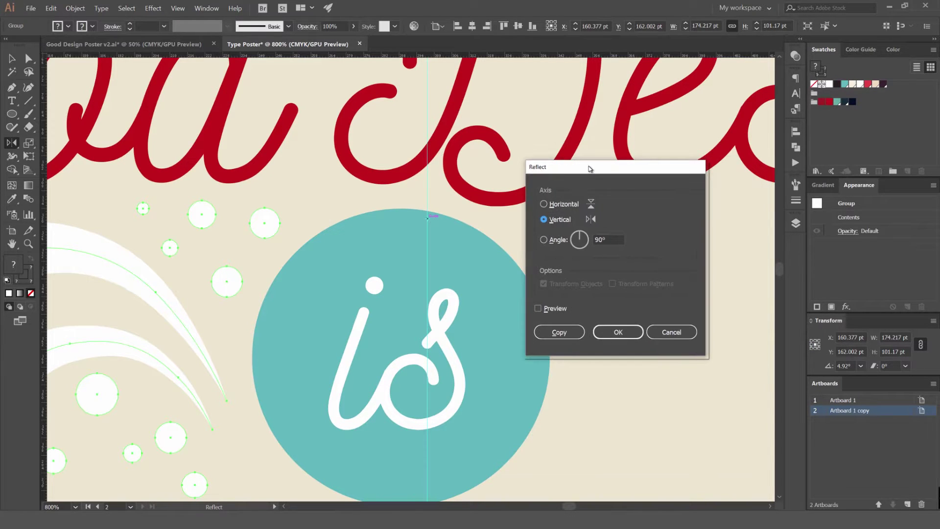
left_click(545, 309)
left_click_drag(612, 166, 511, 179)
left_click(453, 206)
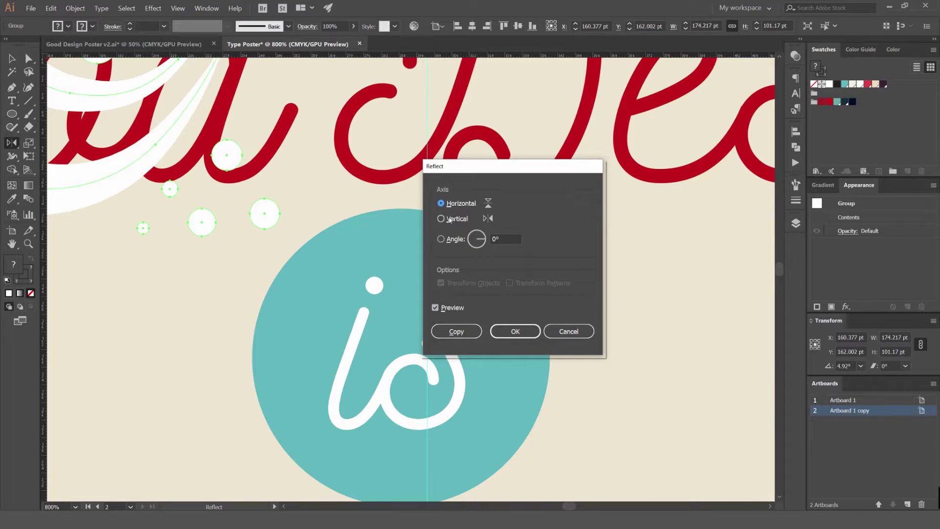
left_click(442, 219)
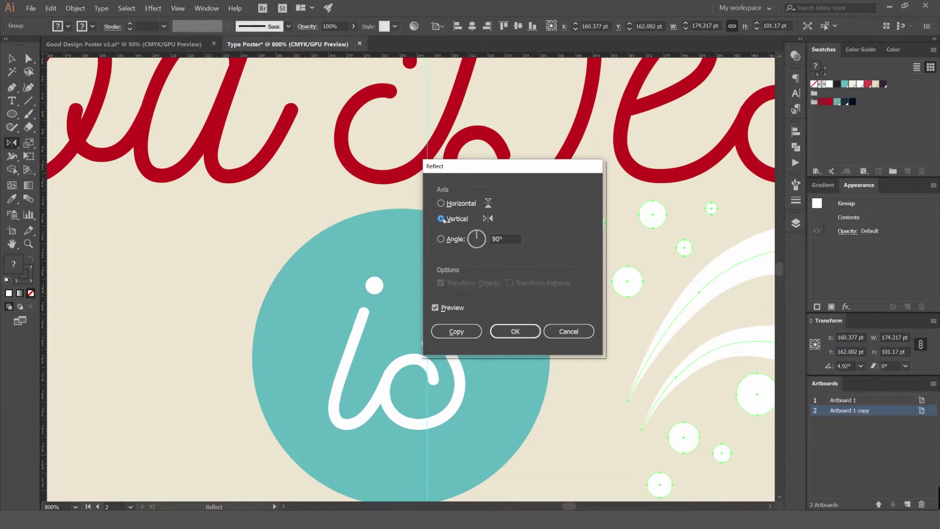
left_click(456, 331)
scroll(490, 330, "down", 1)
scroll(490, 330, "down", 2)
left_click_drag(490, 330, 414, 279)
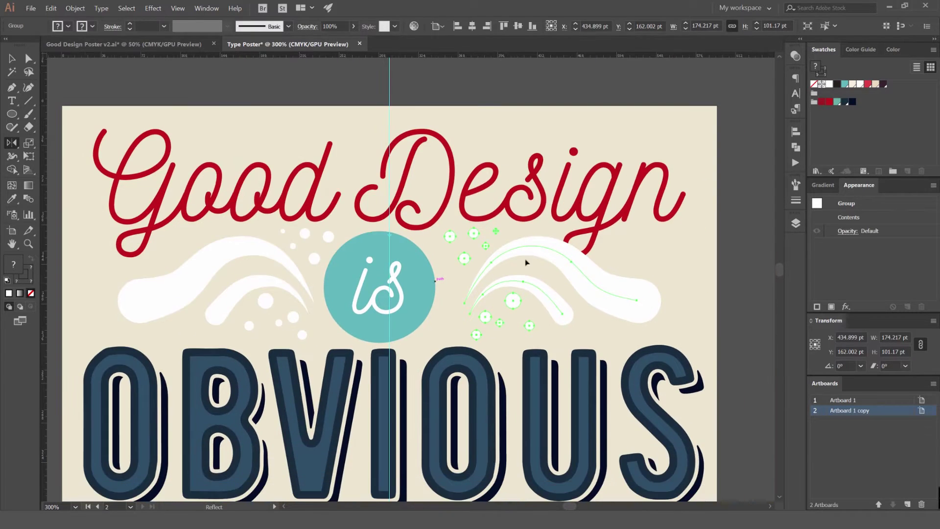
key("v")
left_click(663, 287)
- With the Type layer unlocked, group the upper teal circle with its "is" lettering and center the group horizontally on the artboard
scroll(665, 287, "down", 3)
scroll(650, 281, "up", 4)
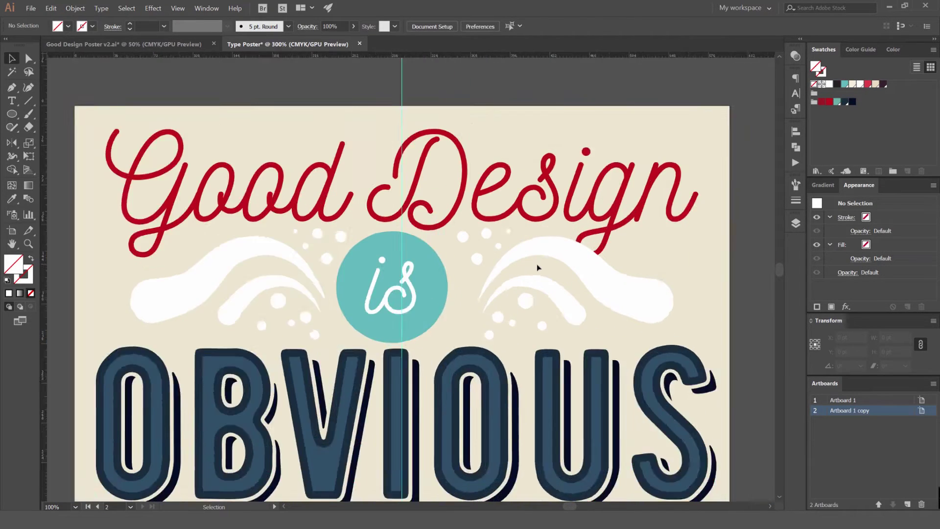
scroll(345, 222, "down", 4)
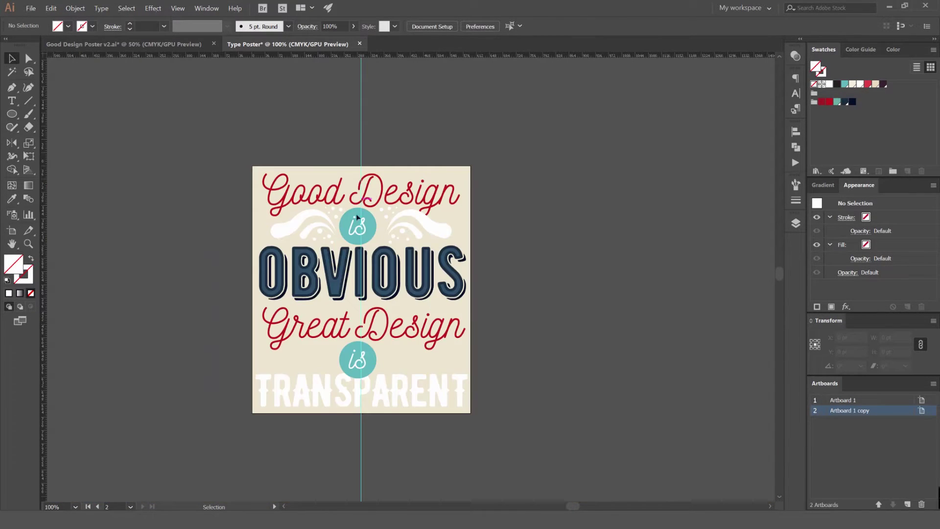
scroll(383, 207, "up", 4)
scroll(360, 186, "down", 2)
scroll(353, 219, "up", 3)
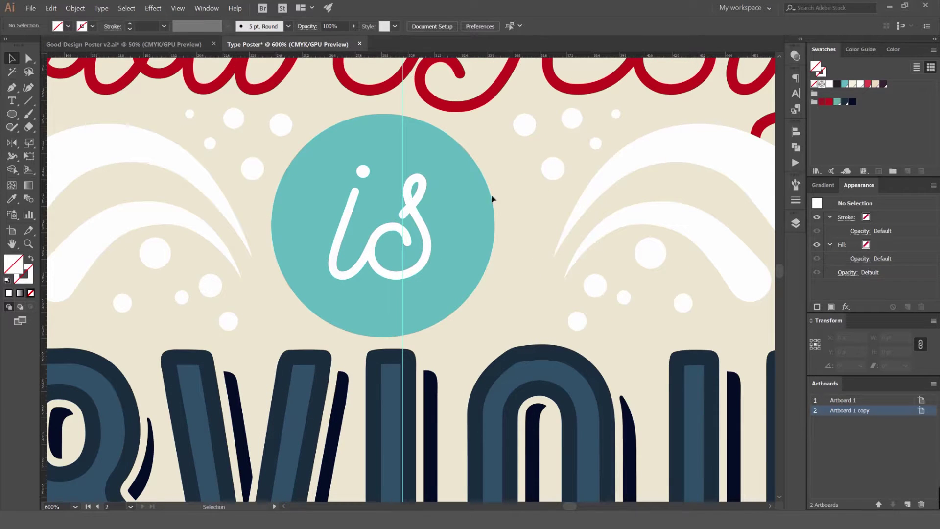
left_click(796, 224)
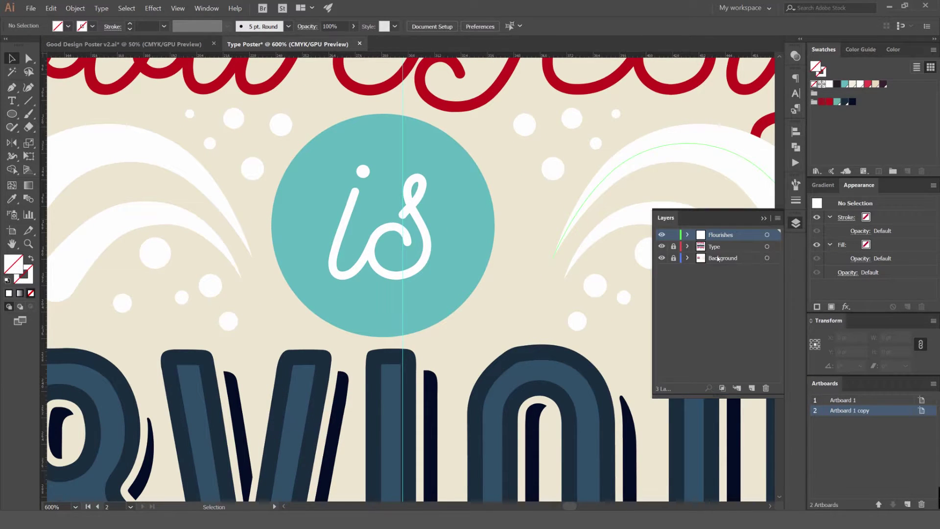
left_click(387, 241)
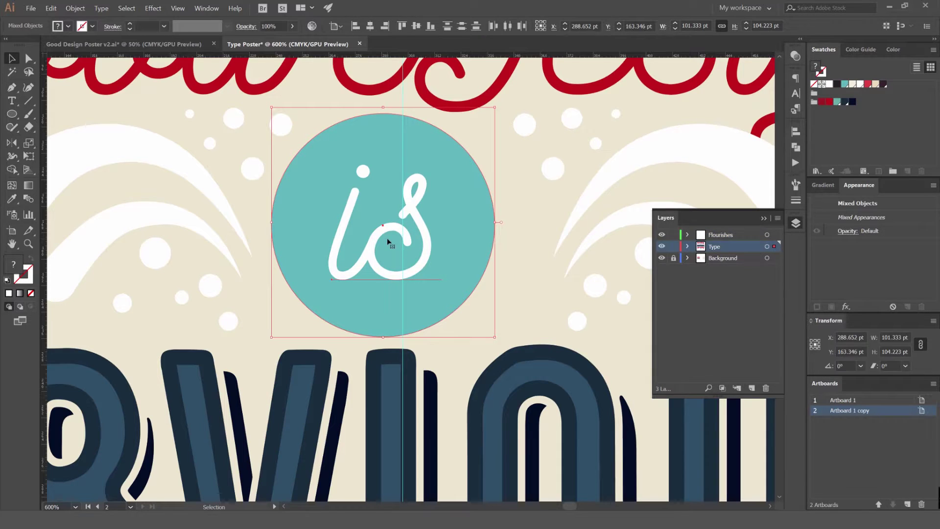
key("ctrl+g")
left_click(370, 26)
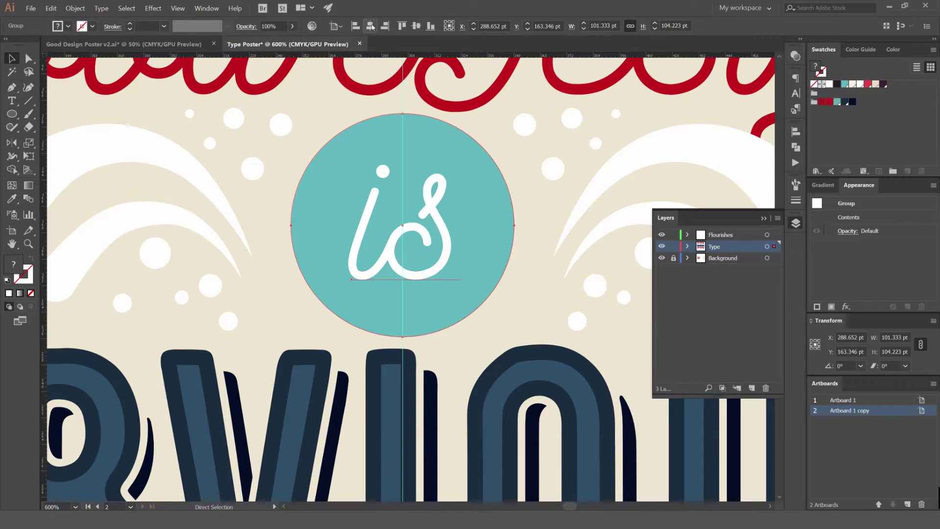
left_click(520, 289)
scroll(511, 274, "down", 3)
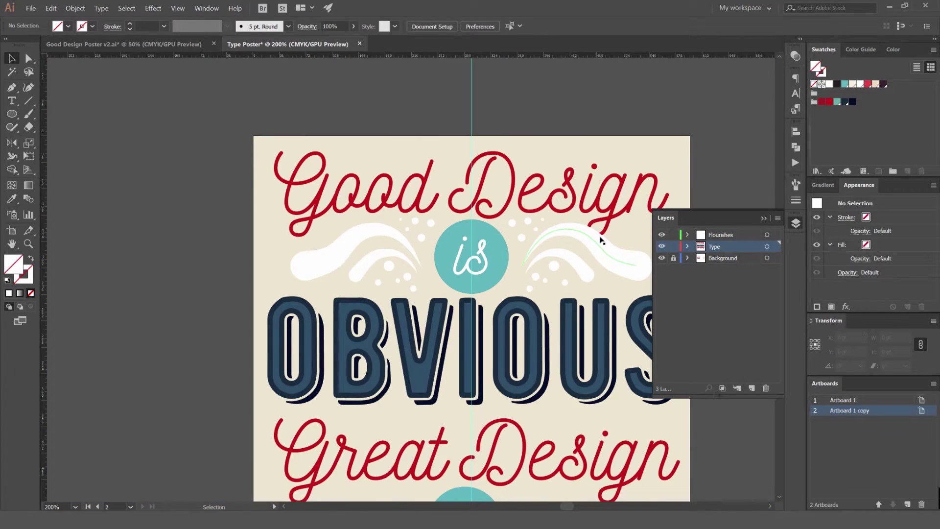
- Collapse the layer list and move the red "Good Design" lettering slightly upward, away from the flourishes
left_click_drag(480, 238, 461, 240)
scroll(505, 237, "down", 2)
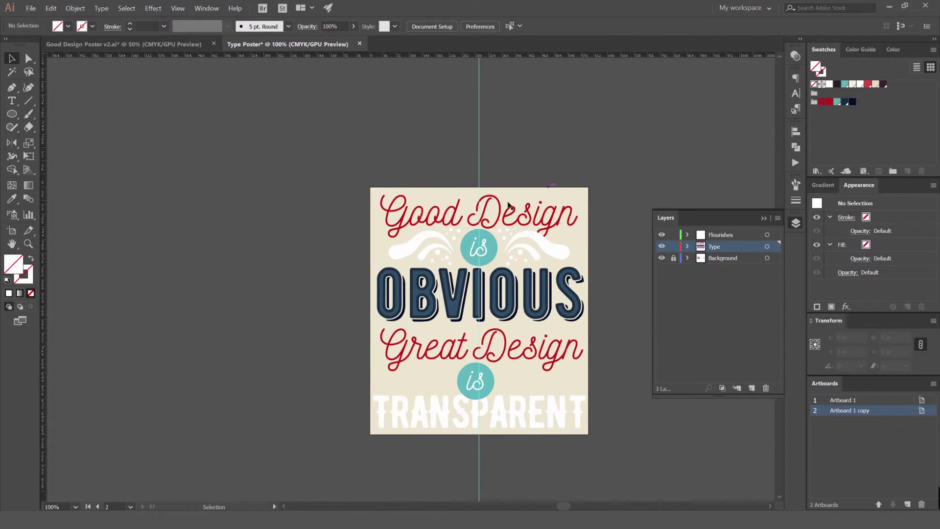
scroll(511, 211, "up", 2)
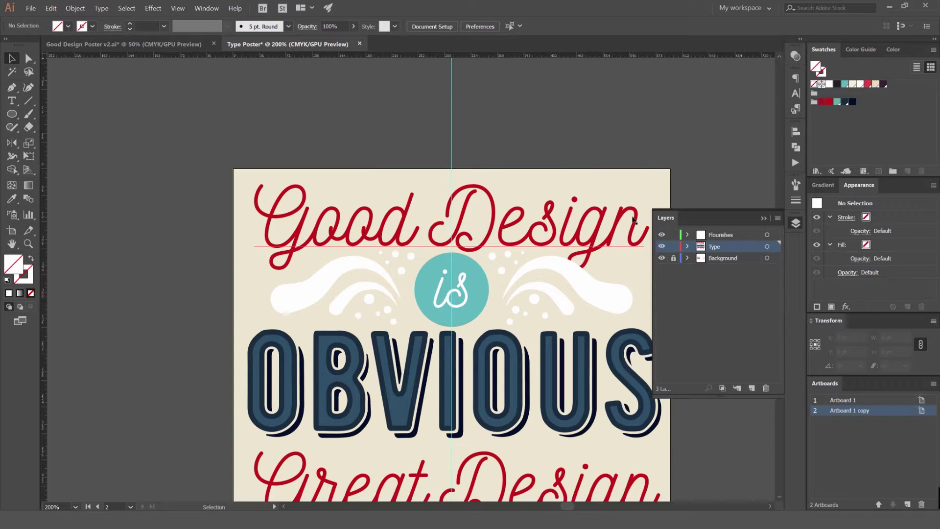
left_click_drag(739, 162, 697, 116)
left_click(763, 218)
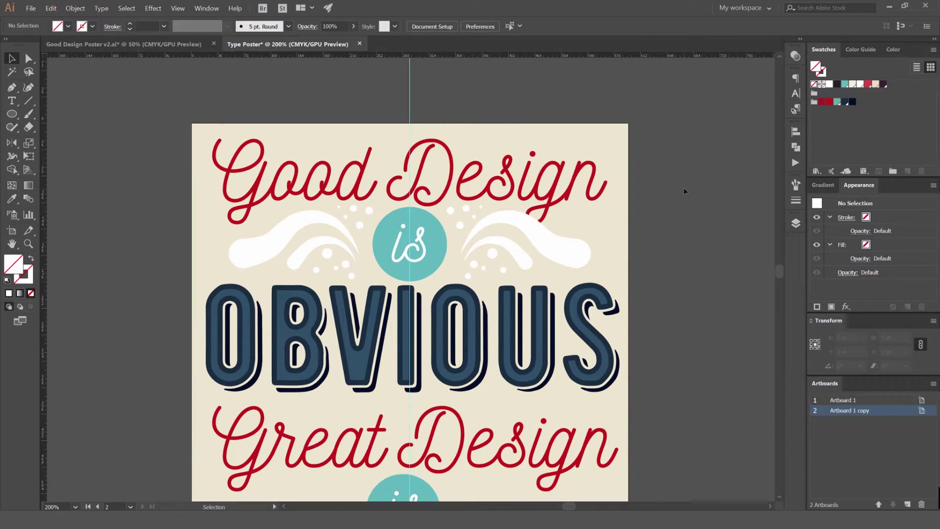
left_click(595, 170)
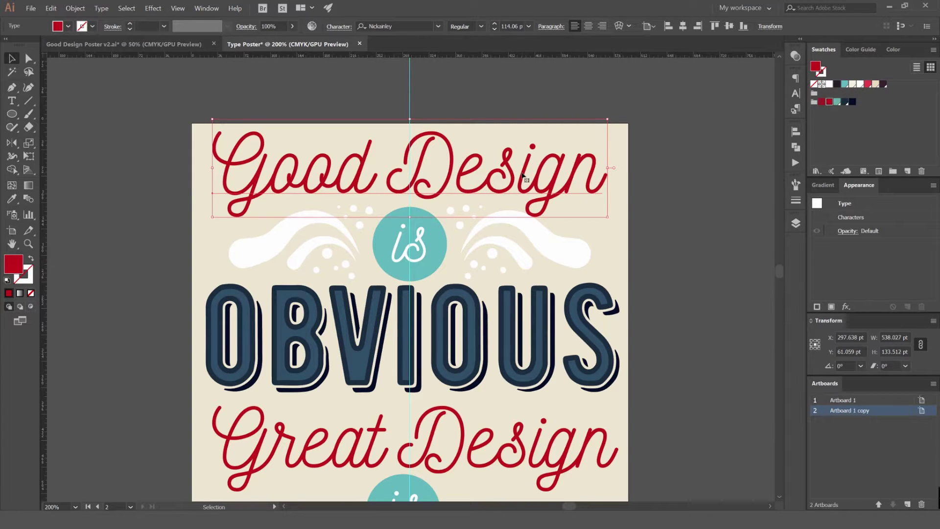
left_click(653, 212)
scroll(653, 213, "down", 2)
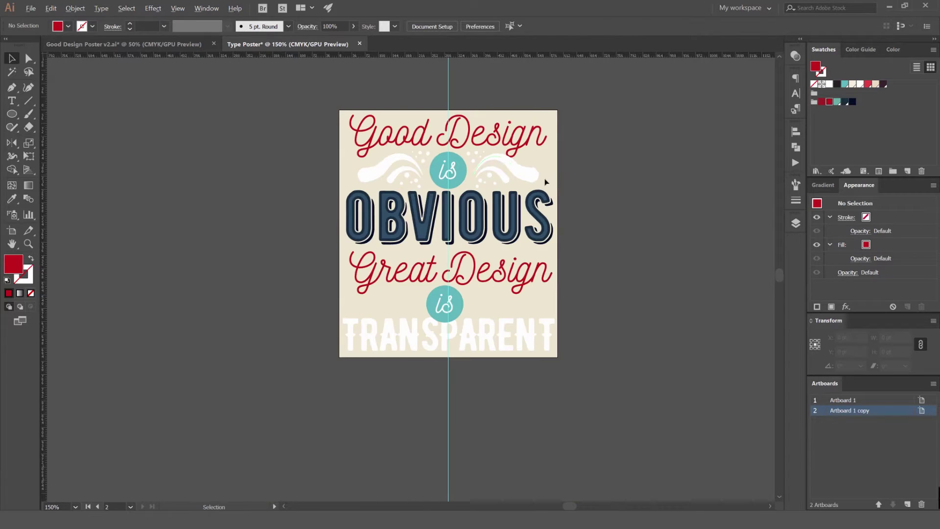
- Nudge the upper teal "is" circle group up about 4 pt between "Good Design" and "OBVIOUS"
scroll(492, 172, "up", 4)
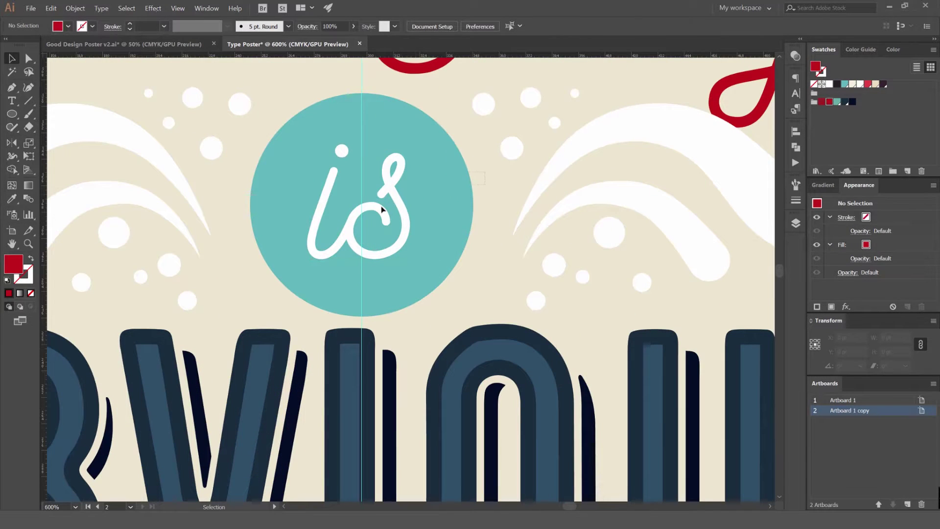
left_click(381, 209)
key("Up")
key("Up")
key("Up")
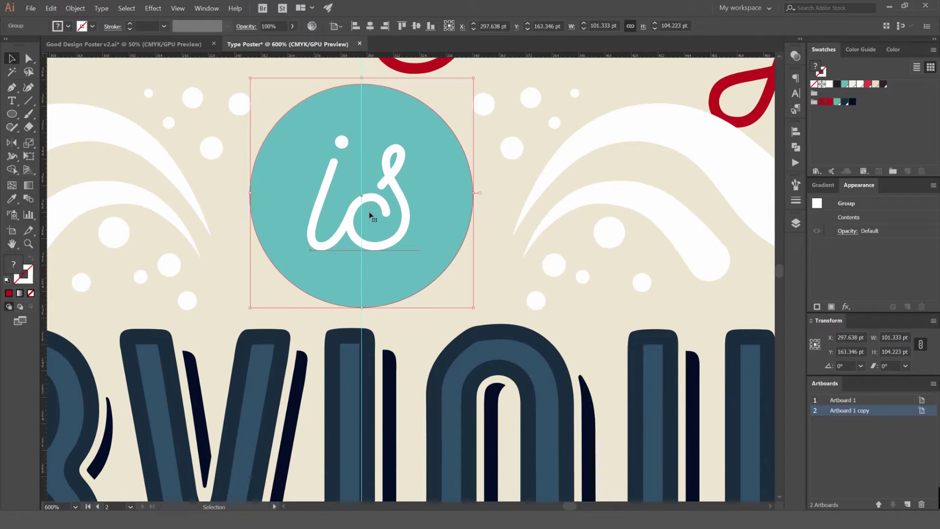
scroll(364, 215, "down", 2)
scroll(643, 219, "down", 2)
left_click_drag(657, 225, 596, 189)
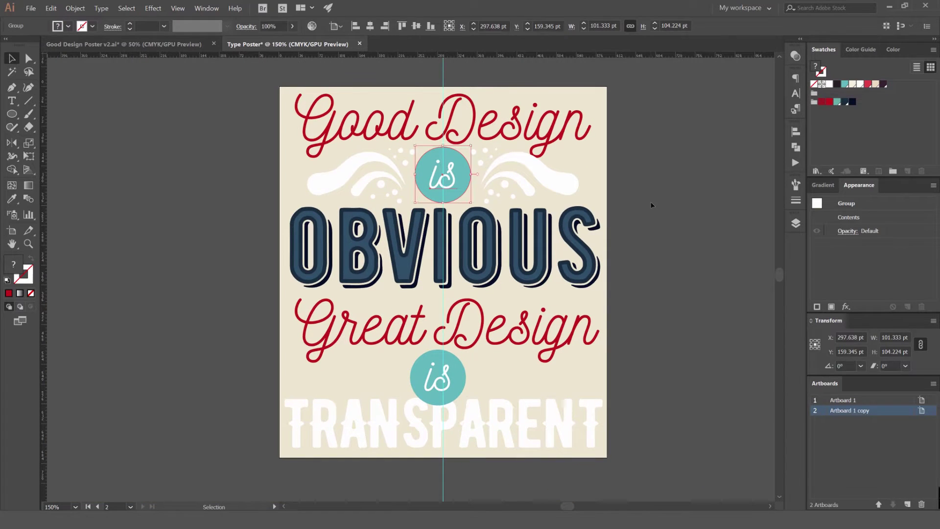
left_click(650, 203)
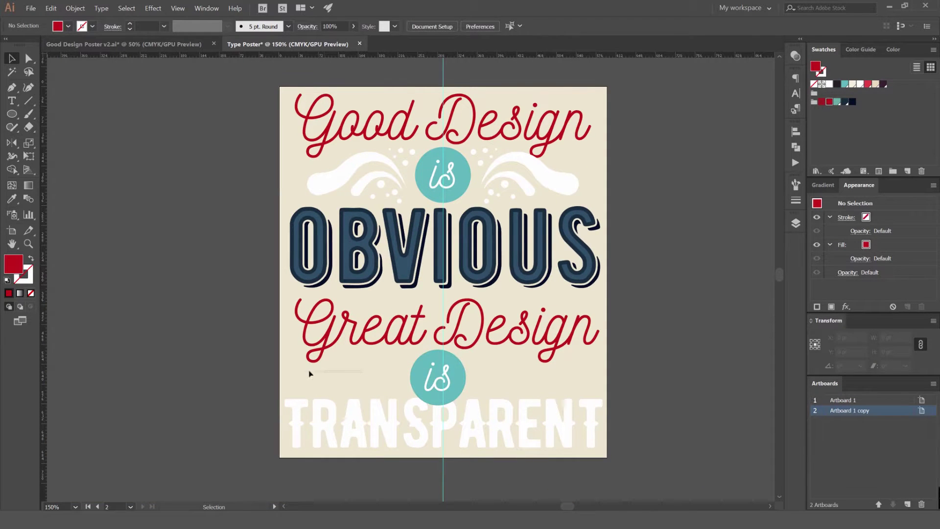
- Lock the Type layer and make the Flourishes layer active
scroll(323, 379, "up", 2)
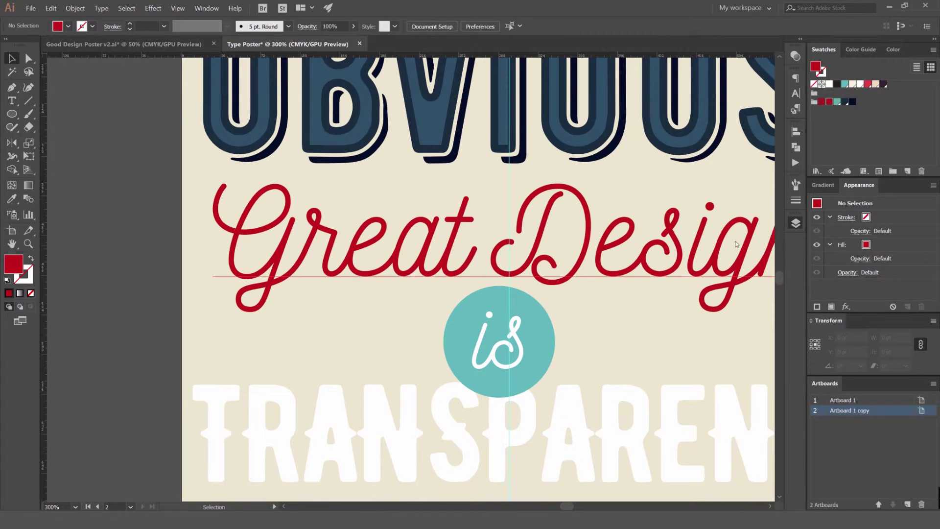
key("F7")
left_click(673, 246)
left_click(729, 235)
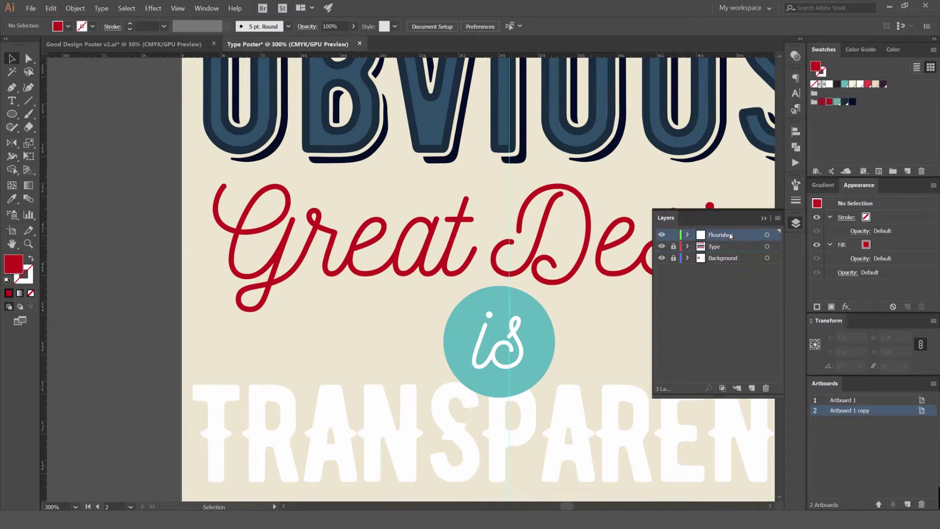
- Draw a straight horizontal path about 160 pt long beside the lower teal circle, below "Great", with a red stroke and white fill
key("p")
left_click(427, 337)
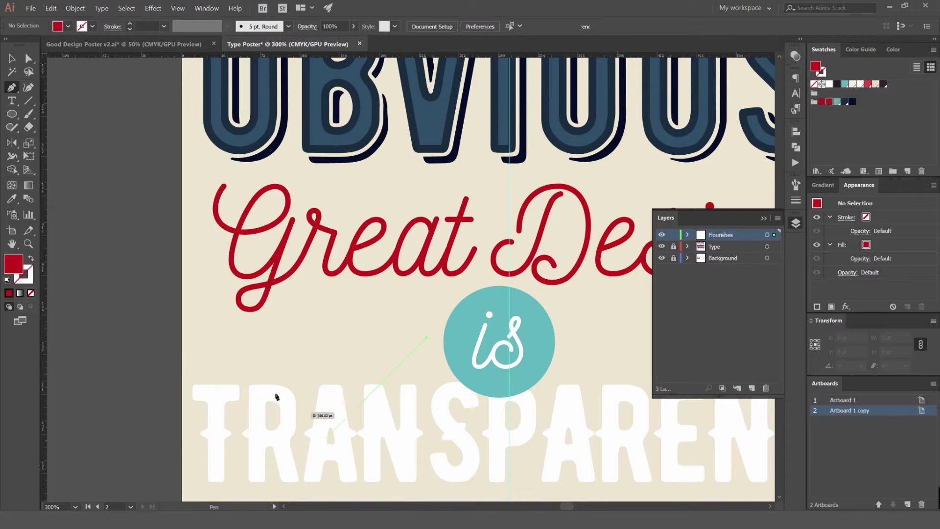
left_click(250, 350, "shift")
key("v")
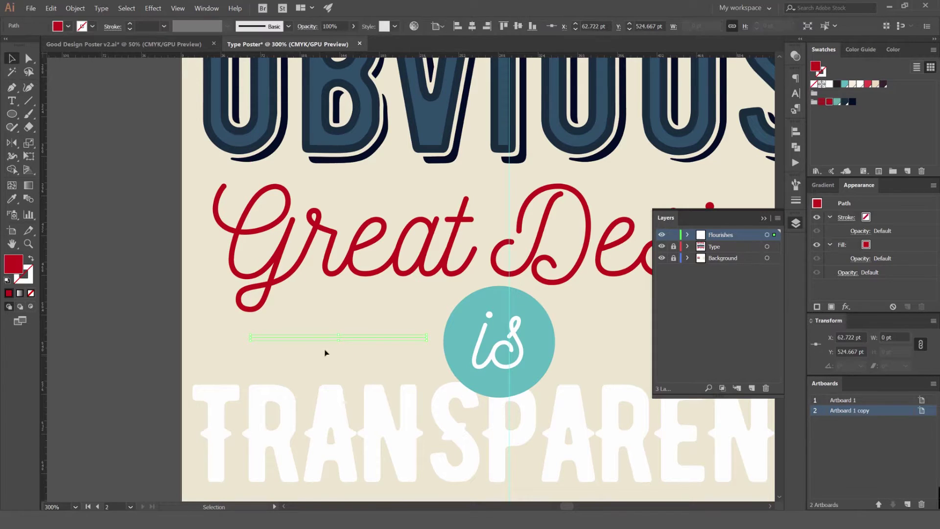
key("shift+x")
left_click(829, 85)
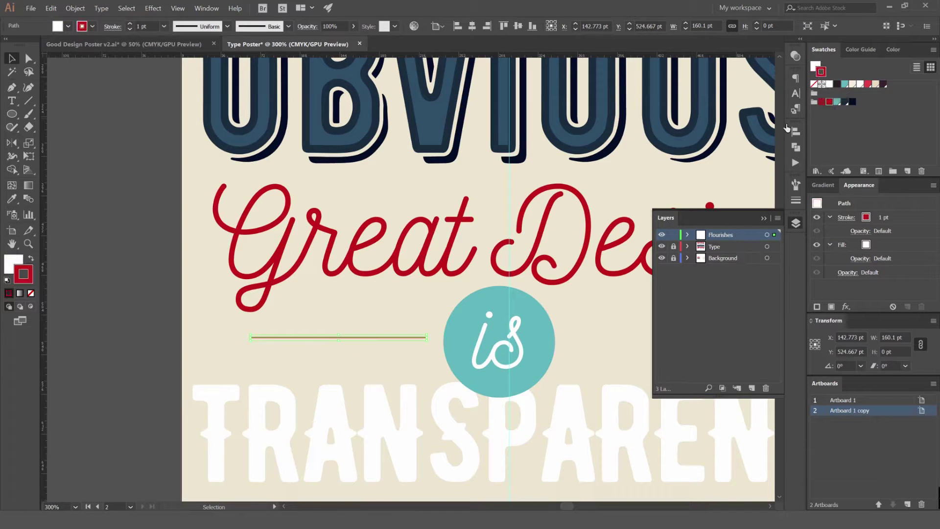
- Give the horizontal path a white stroke with no fill and widen its outer end with the Width tool into a taper about 44 pt wide
key("shift+x")
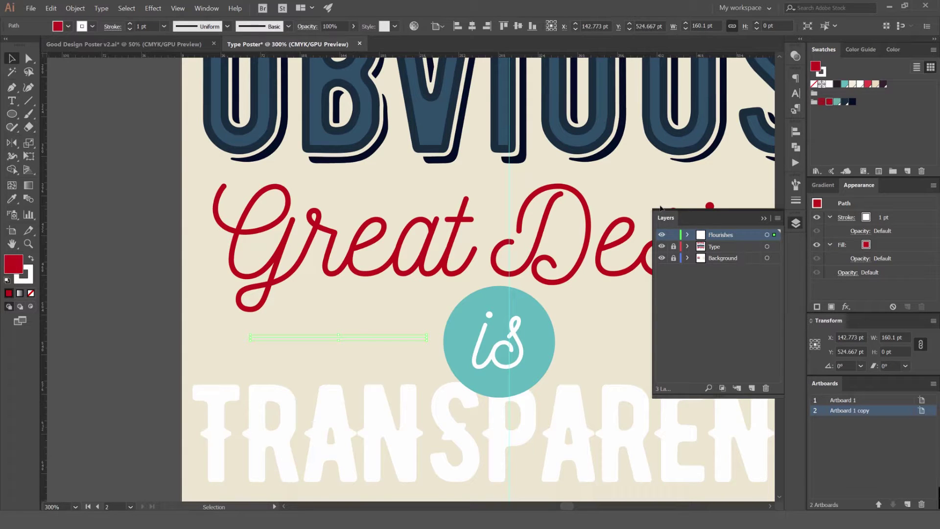
key("slash")
scroll(323, 323, "up", 4)
mouse_move(141, 382)
left_mouse_down()
mouse_move(306, 287)
mouse_move(296, 336)
mouse_move(305, 347)
left_mouse_up()
scroll(281, 286, "down", 1)
left_click_drag(765, 254, 666, 250)
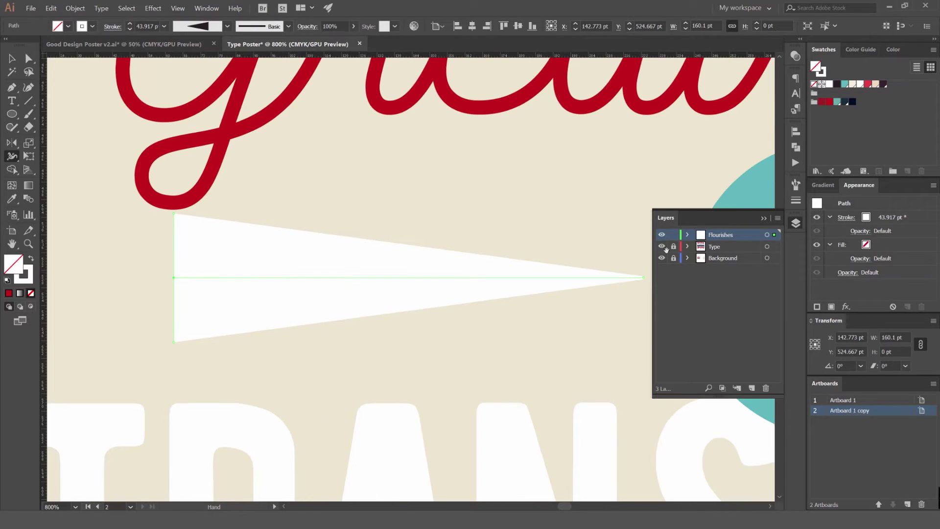
- Apply a round cap and round corner join to the tapered line's stroke
left_click(796, 203)
left_click(712, 211)
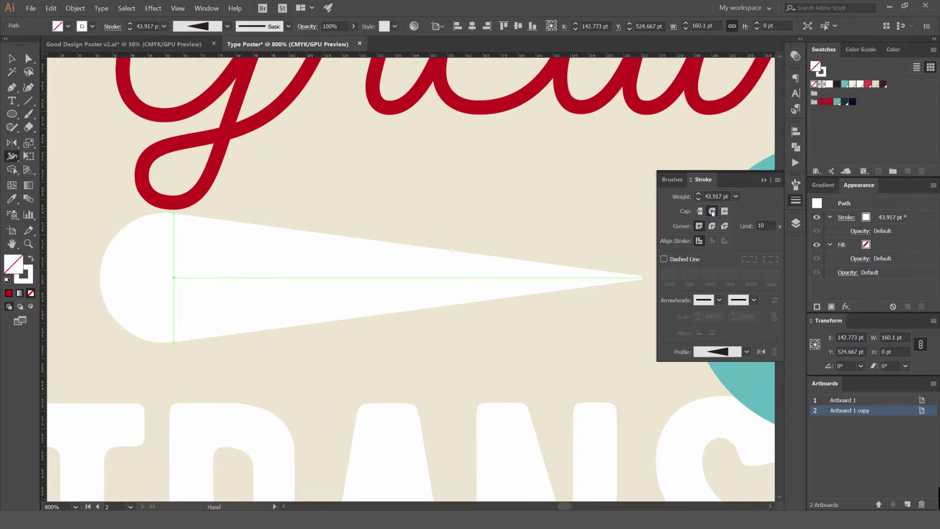
left_click(712, 225)
key("v")
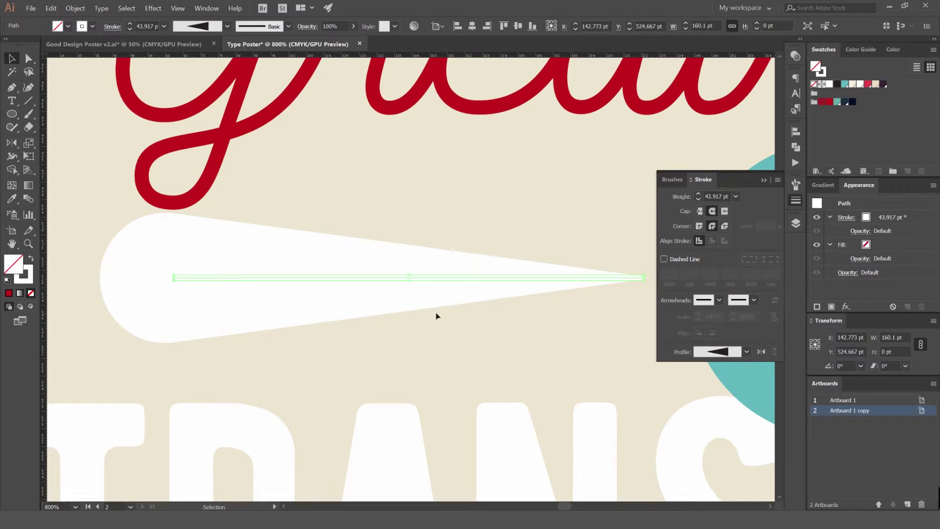
- Nudge the tapered line down about 9 pt toward the "TRANSPARENT" lettering
key("Down")
key("Down")
key("Down")
key("Down")
key("Down")
key("Down")
key("Down")
key("Down")
key("Down")
left_click_drag(437, 316, 401, 271)
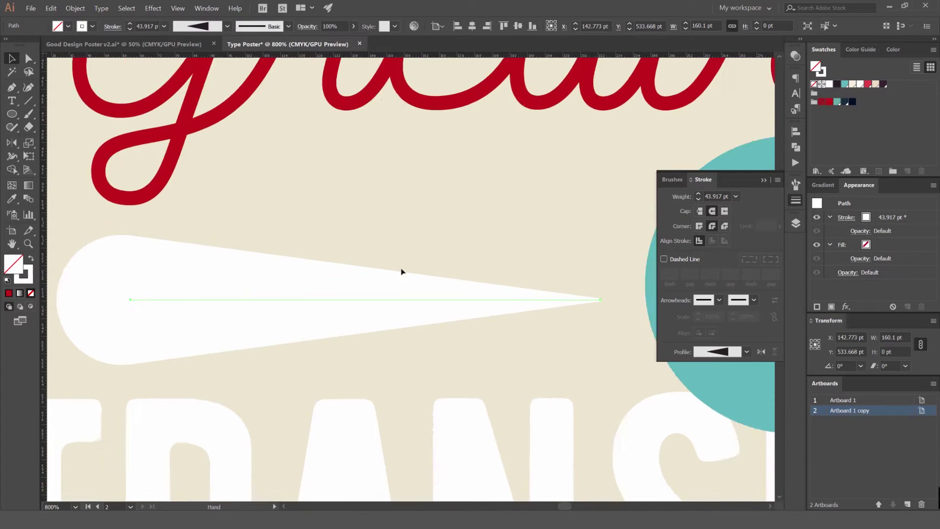
- Widen the tapered line's narrow end near the teal circle into a small rounded tip with the Width tool
scroll(566, 304, "up", 3)
key("shift+w")
left_click_drag(580, 245, 585, 216)
key("v")
left_click(578, 202)
scroll(578, 201, "down", 5)
left_click(535, 208)
- Set the tapered line's stroke weight to 35 pt
key("ctrl+plus")
double_click(698, 199)
left_click(698, 199)
double_click(699, 199)
double_click(698, 199)
left_click(698, 199)
left_click(699, 199)
- Move the tapered line up 2 pt and about 1 pt to the left, between "Great" and "TRANSPARENT"
left_click_drag(625, 151, 531, 159)
left_click(531, 160)
left_click(246, 261)
mouse_move(500, 222)
left_mouse_down()
mouse_move(285, 235)
mouse_move(503, 223)
left_mouse_up()
scroll(283, 221, "down", 1)
key("Up")
key("Up")
scroll(507, 225, "down", 2)
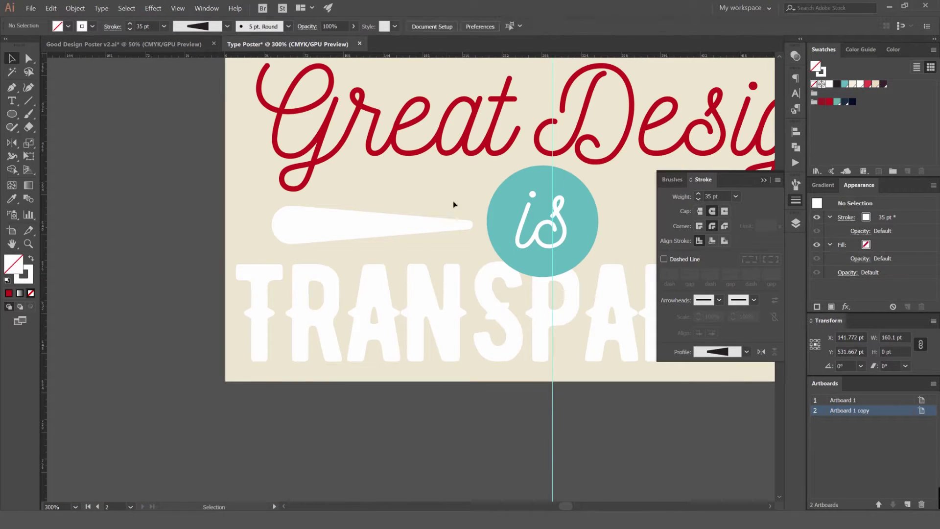
- Reflect a copy of the tapered line vertically across the center guide to the other side of the teal circle
scroll(472, 232, "up", 1)
left_click_drag(472, 232, 300, 250)
key("o")
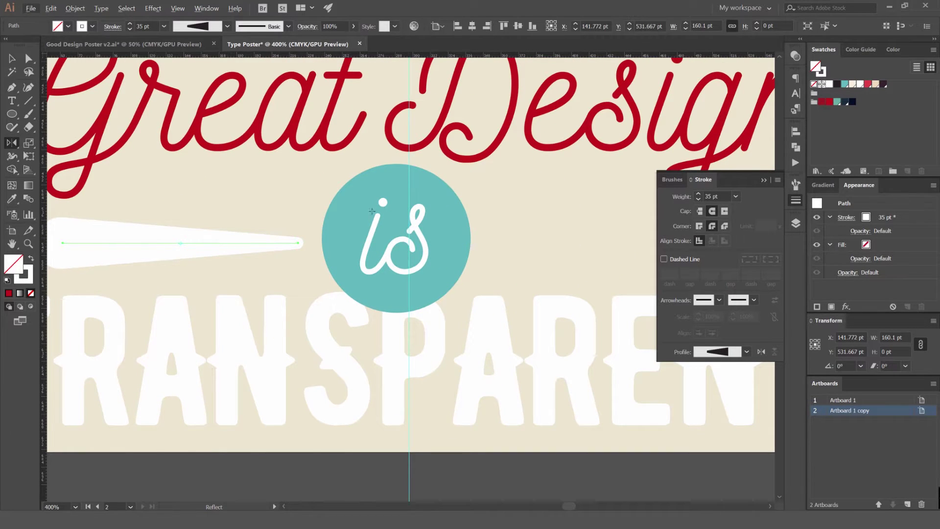
left_click(415, 199, "alt")
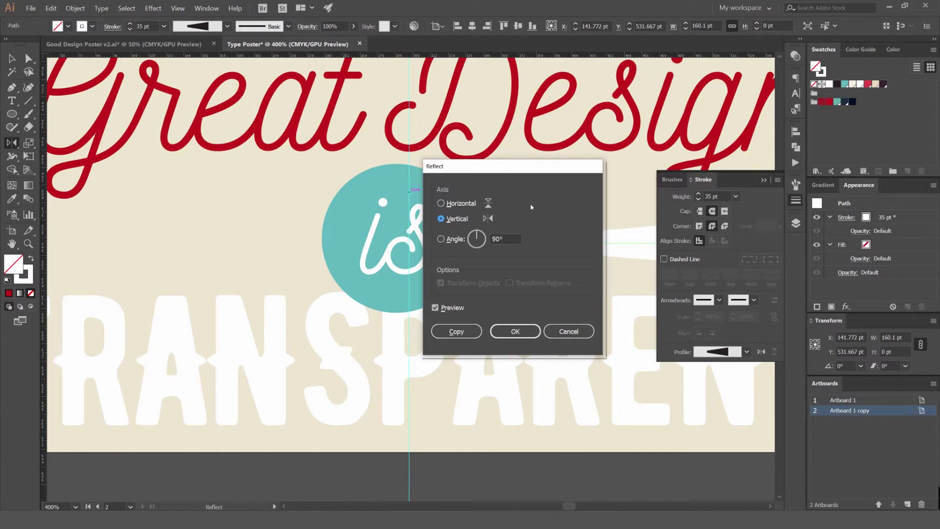
left_click_drag(507, 172, 703, 176)
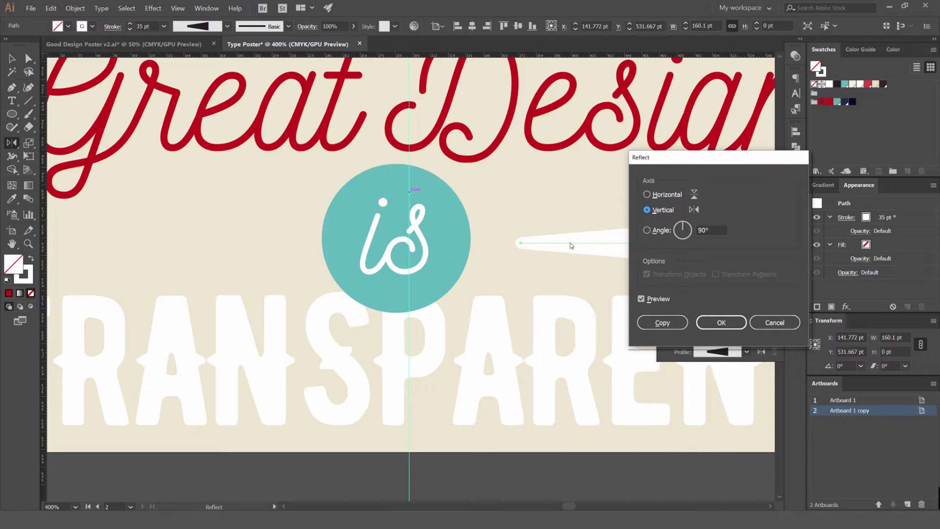
left_click(661, 322)
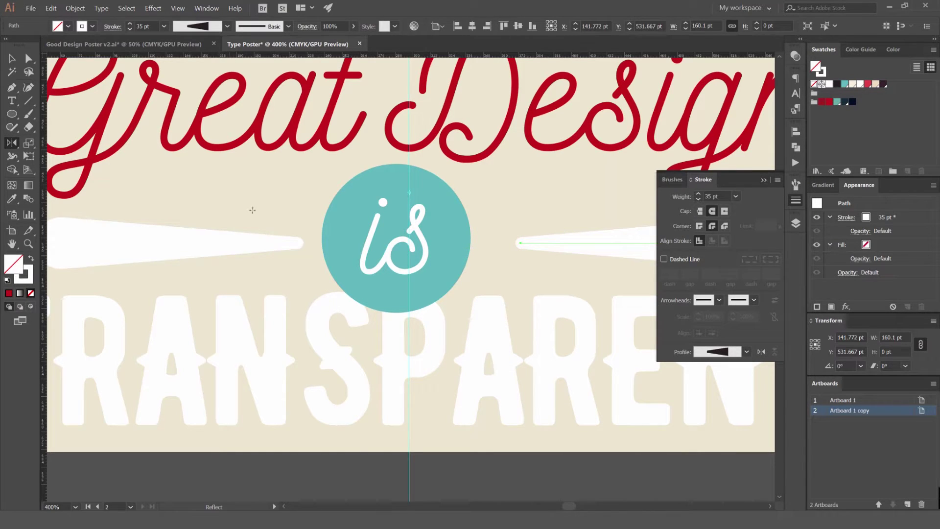
key("v")
key("ctrl+minus")
key("ctrl+minus")
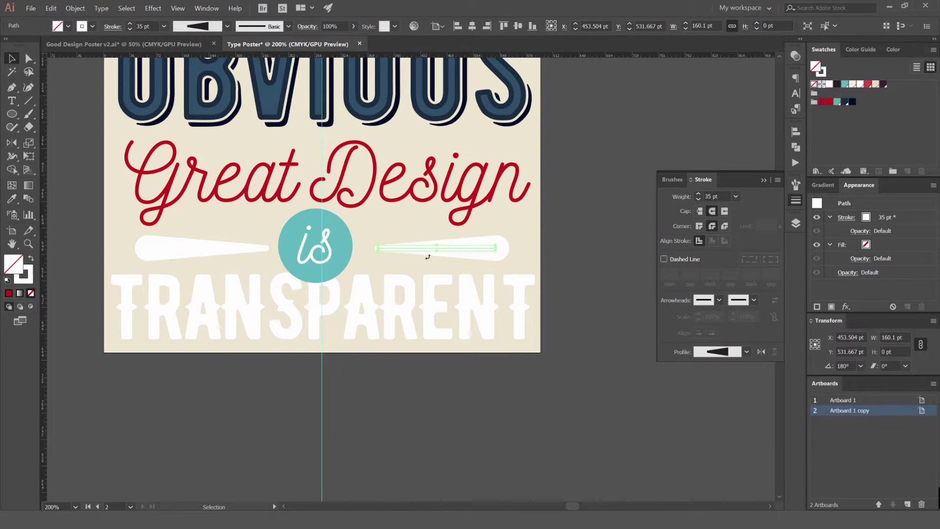
- Unlock the Type layer and center the lower teal circle and its "is" lettering horizontally on the artboard
key("ctrl+plus")
key("ctrl+plus")
key("ctrl+plus")
left_click(512, 159)
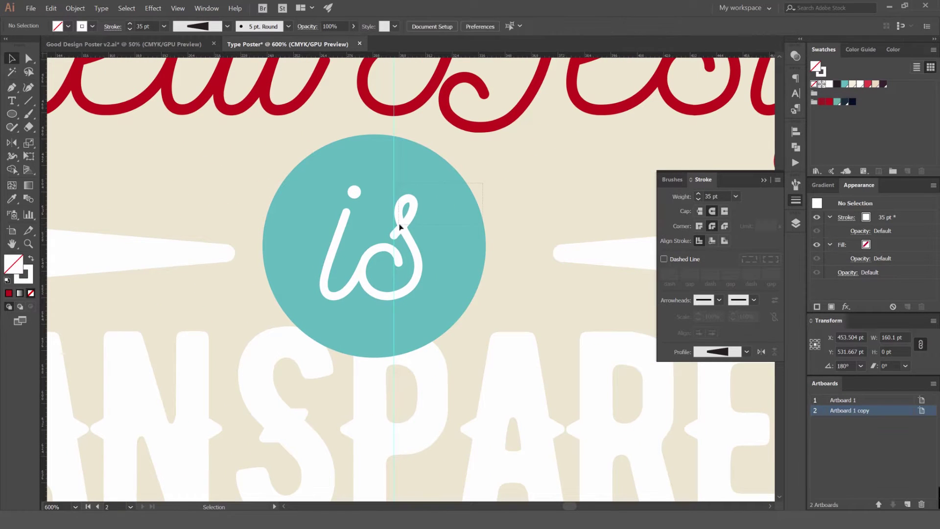
left_click(795, 222)
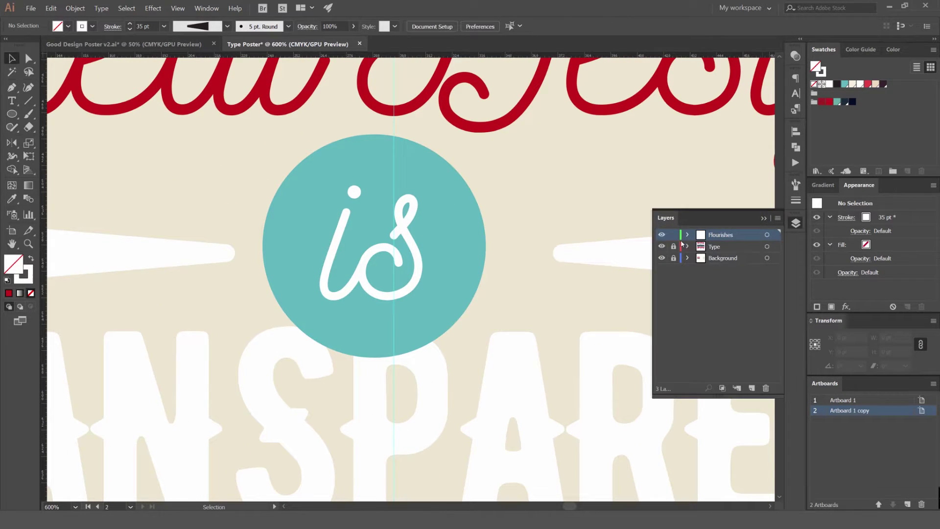
left_click_drag(482, 93, 423, 228)
key("ctrl+z")
left_click(514, 227)
left_click(402, 222)
left_click(479, 93, "shift")
left_click(370, 27)
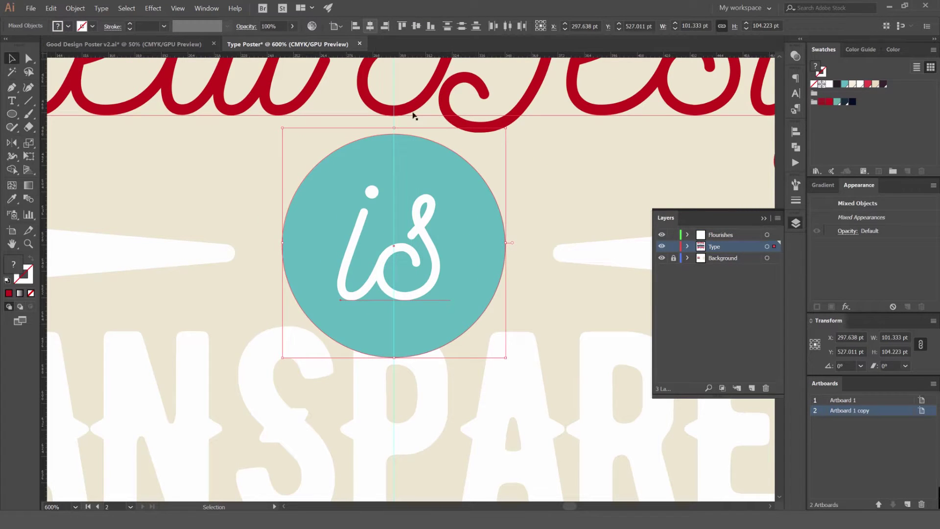
- Examine the alignment of "Great Design", the lower circle, the tapered lines and "TRANSPARENT" against the center guide
scroll(558, 195, "down", 2)
left_click(552, 190)
scroll(551, 189, "down", 3)
left_click_drag(525, 222, 487, 278)
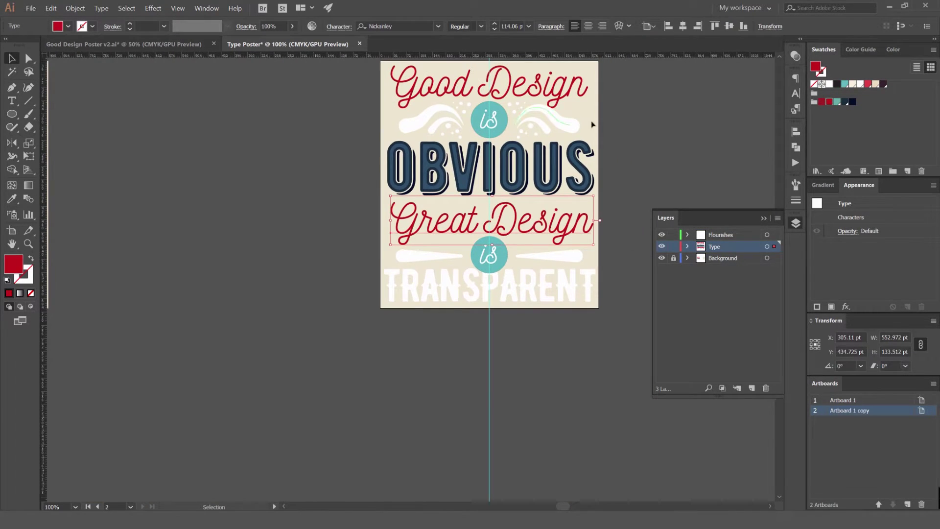
scroll(626, 197, "up", 1)
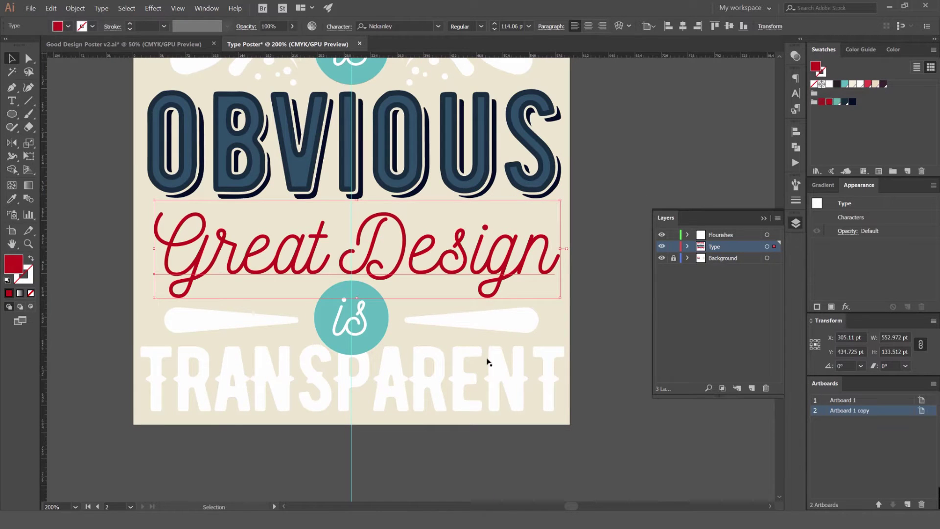
left_click(494, 360)
left_click(512, 320)
left_click(416, 308)
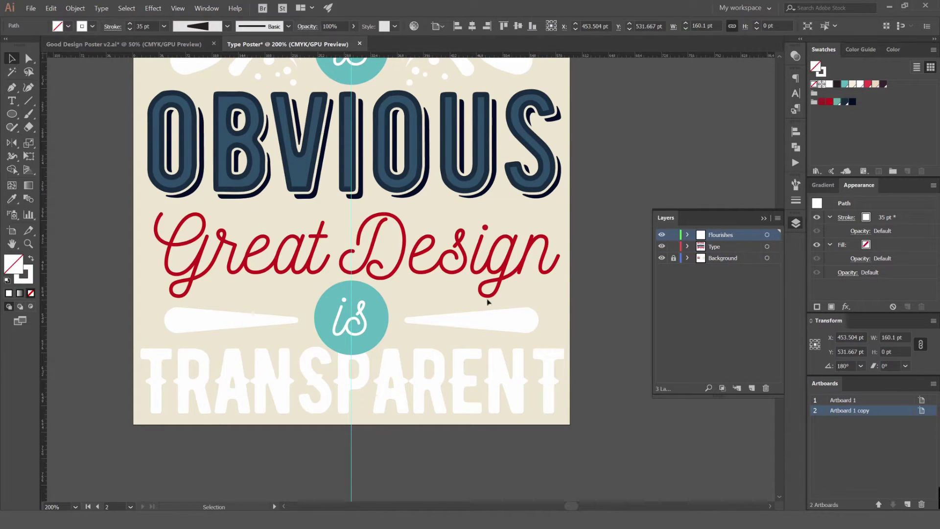
scroll(416, 308, "up", 1)
- Draw small red circles of varied sizes above and below the narrow end of the right tapered line with the Ellipse tool
left_click(789, 227)
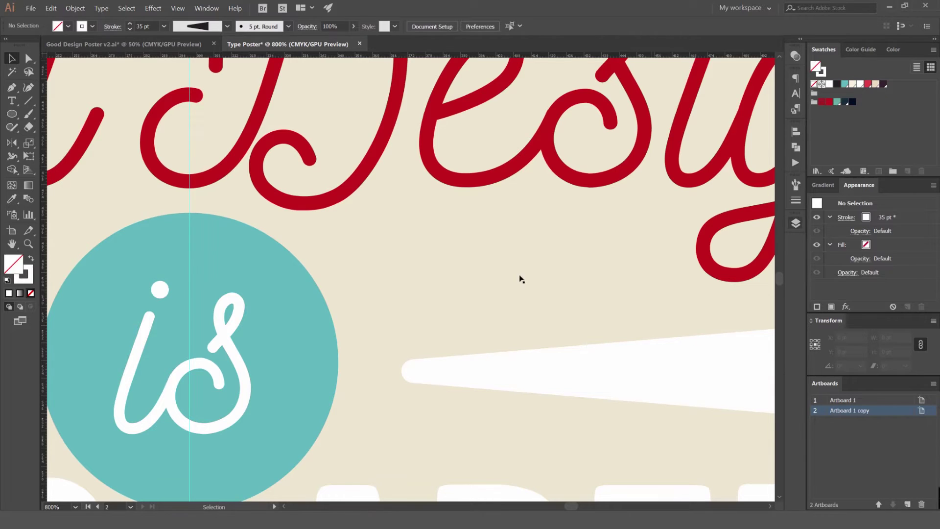
left_click(520, 277)
key("l")
left_click_drag(418, 268, 499, 304)
left_click_drag(566, 299, 593, 326)
left_click_drag(431, 321, 447, 337)
left_click_drag(443, 416, 459, 278)
left_click_drag(428, 309, 442, 323)
left_click_drag(507, 272, 529, 319)
left_click_drag(601, 299, 614, 313)
- Draw four small red circles above the narrow end of the left tapered line
key("ctrl+minus")
key("ctrl+minus")
left_click_drag(239, 252, 505, 269)
left_click_drag(448, 220, 458, 231)
left_click_drag(472, 246, 483, 256)
mouse_move(389, 218)
left_mouse_down()
mouse_move(437, 259)
mouse_move(428, 255)
left_mouse_up()
key("ctrl+z")
- Rearrange the red circles above the left tapered line and enlarge the smallest one to about 7 pt
scroll(423, 244, "up", 2)
key("v")
left_click_drag(526, 248, 546, 236)
left_click_drag(481, 194, 487, 162)
left_click(424, 250)
left_click_drag(426, 247, 434, 240)
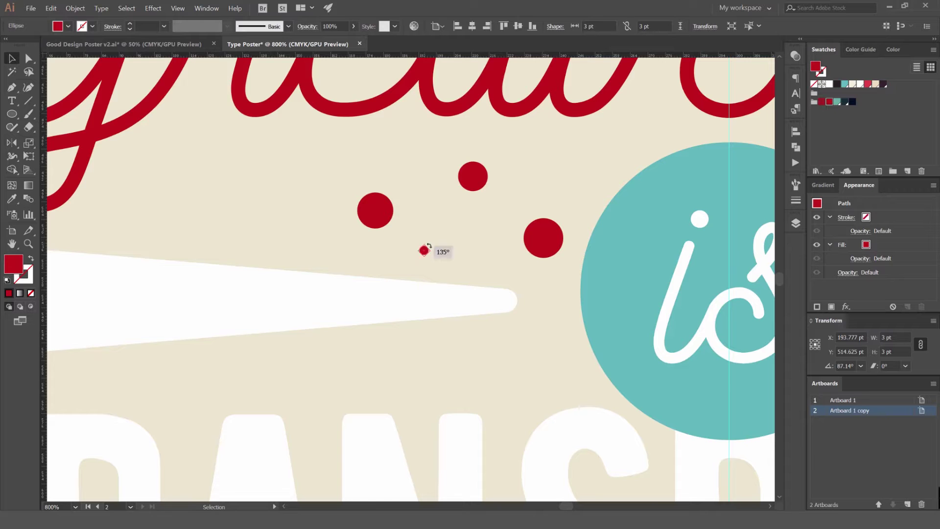
left_click_drag(437, 249, 440, 250)
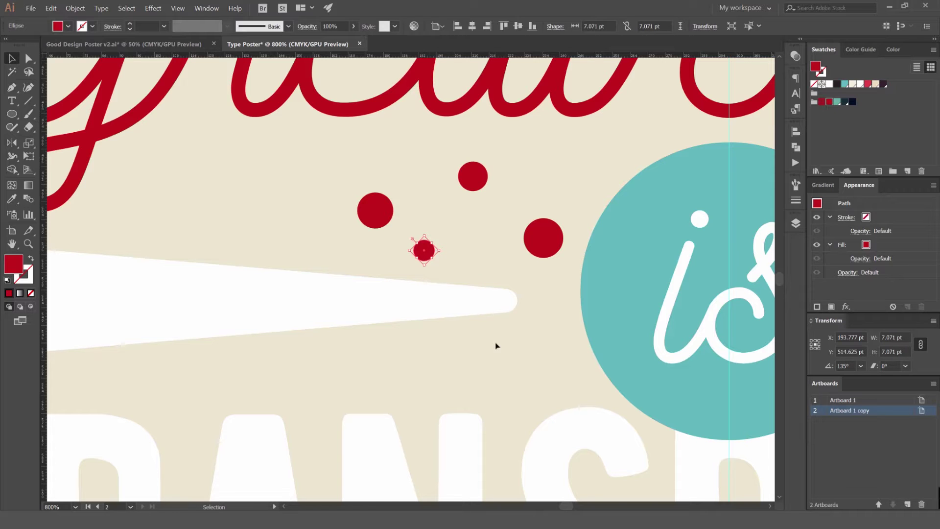
- Draw small red circles below the narrow end of the left tapered line and adjust their sizes and positions
key("l")
left_click_drag(478, 363, 484, 369)
left_click_drag(397, 352, 400, 356)
left_click_drag(518, 378, 533, 389)
key("v")
left_click(398, 352)
left_click_drag(401, 349, 417, 357)
left_click(440, 346)
left_click_drag(479, 364, 479, 352)
left_click(517, 378)
- Select all the red circles on both sides of the lower teal circle and group them
key("ctrl+minus")
key("ctrl+minus")
left_click(428, 243)
left_click(396, 215, "shift")
left_click(347, 229, "shift")
left_click(370, 251, "shift")
left_click(416, 314, "shift")
left_click(396, 301, "shift")
left_click(428, 297, "shift")
left_click_drag(547, 294, 375, 278)
left_click(464, 207, "shift")
left_click(471, 233, "shift")
left_click(497, 218, "shift")
left_click(539, 223, "shift")
left_click(547, 293, "shift")
left_click(507, 297, "shift")
left_click(500, 279, "shift")
left_click(461, 297, "shift")
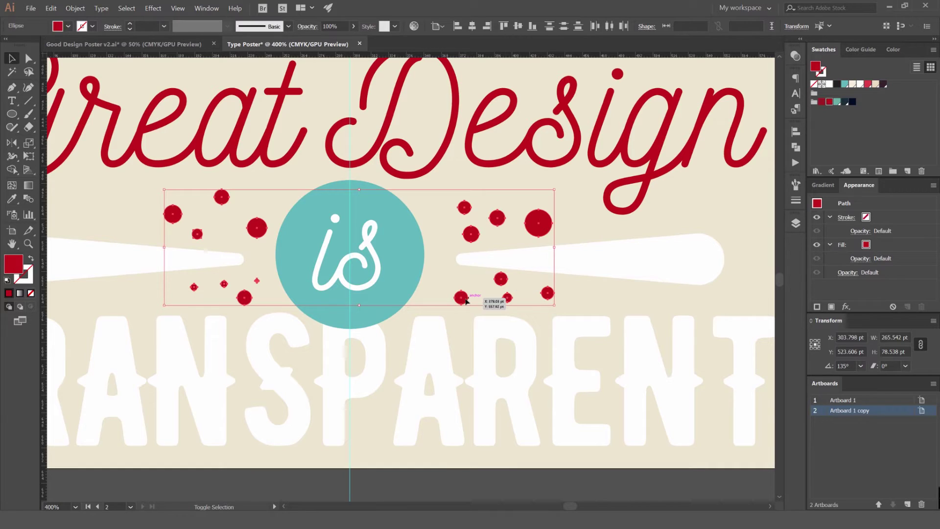
key("ctrl+g")
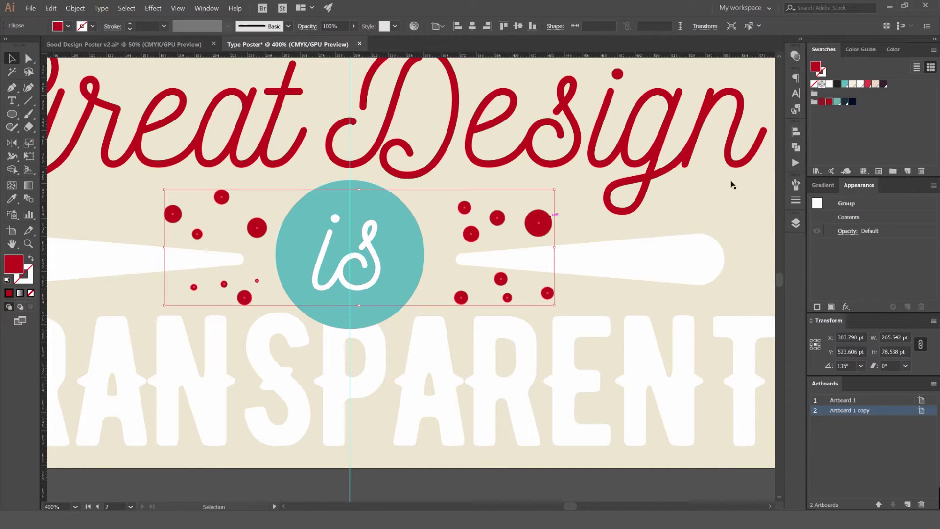
- Try several swatches on the grouped dots, including dark purple and teal
left_click(867, 84)
left_click(852, 85)
left_click(883, 84)
key("ctrl+minus")
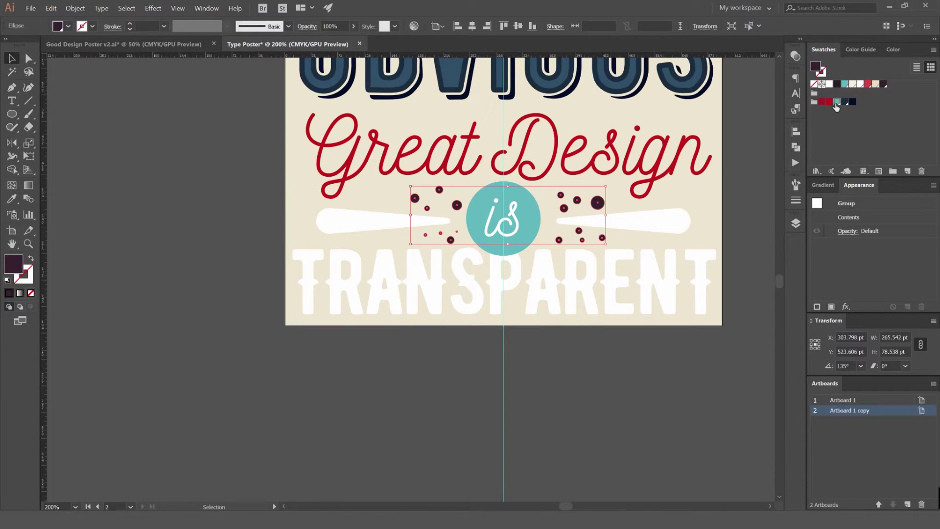
left_click(837, 101)
left_click(734, 205)
- Fill the grouped dots around the lower "is" circle with white
key("ctrl+alt+0")
key("ctrl+0")
left_click(599, 268)
left_click(828, 84)
left_click(725, 197)
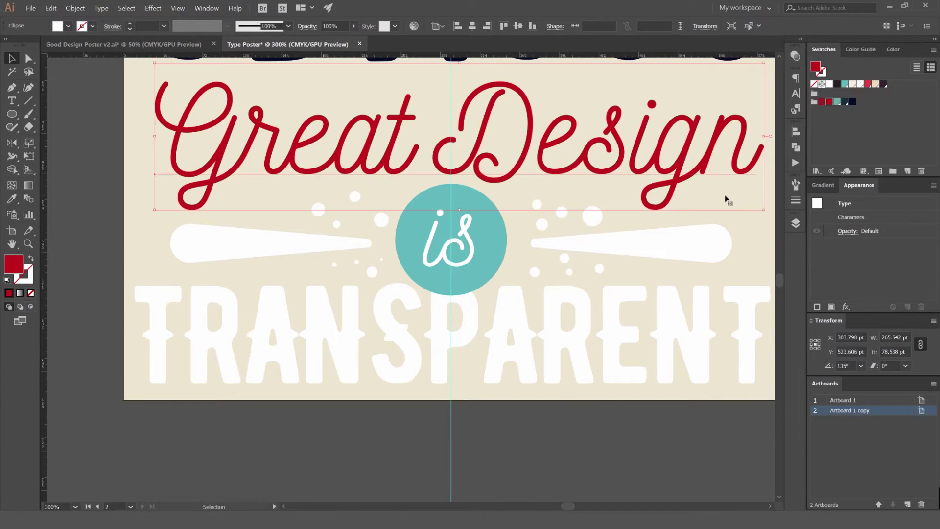
key("ctrl+alt+0")
left_click(674, 247)
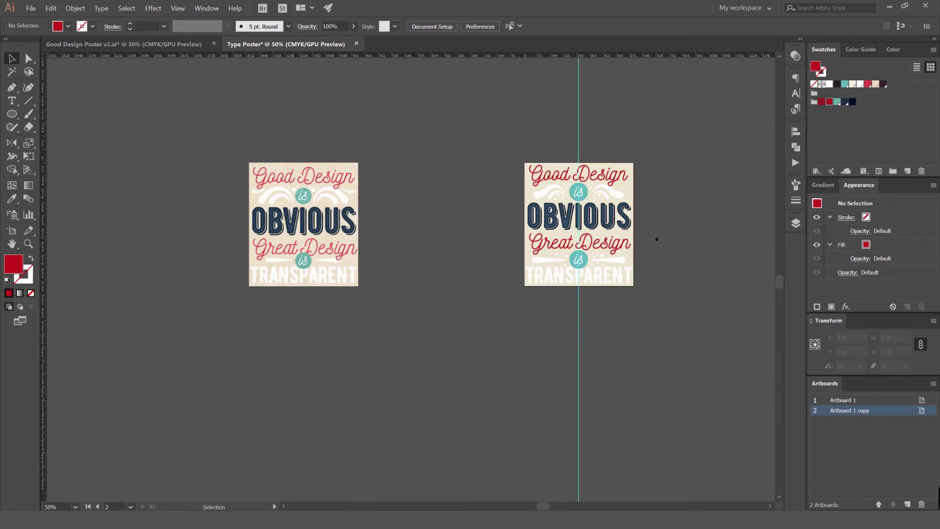
- Move the group of white dots about 4 pt left and 3.5 pt up around the lower teal circle
scroll(589, 271, "up", 7)
left_click_drag(416, 147, 406, 140)
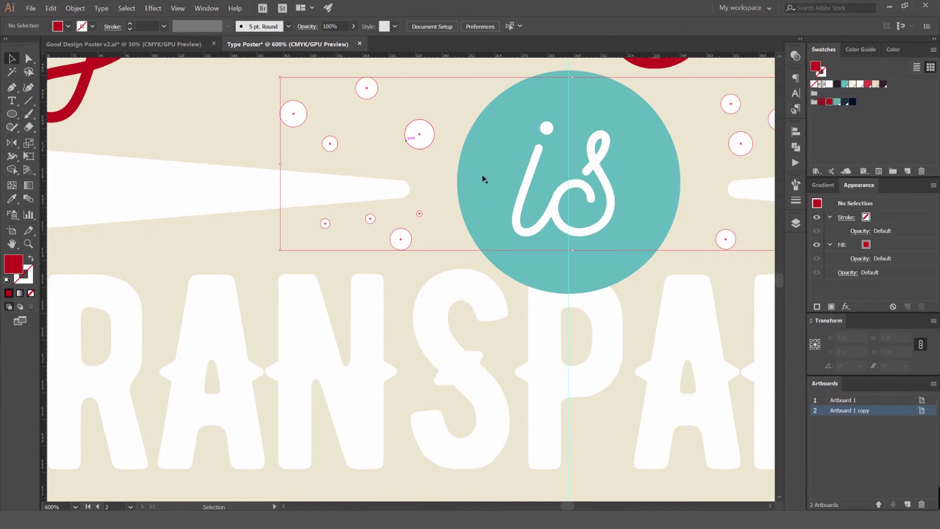
left_click_drag(482, 179, 271, 242)
scroll(409, 240, "down", 2)
scroll(553, 236, "up", 1)
left_click(531, 259)
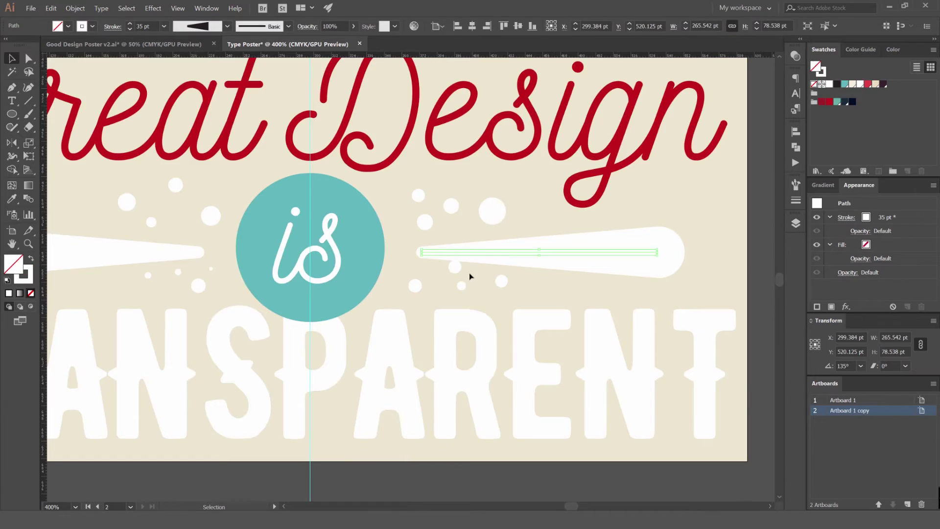
- Reposition the white dots above the right tapered line one at a time, spreading them farther from the lower teal circle
scroll(470, 275, "up", 2)
left_click(468, 275)
key("a")
left_click_drag(440, 256, 592, 294)
left_click_drag(529, 150, 535, 131)
left_click_drag(449, 135, 454, 115)
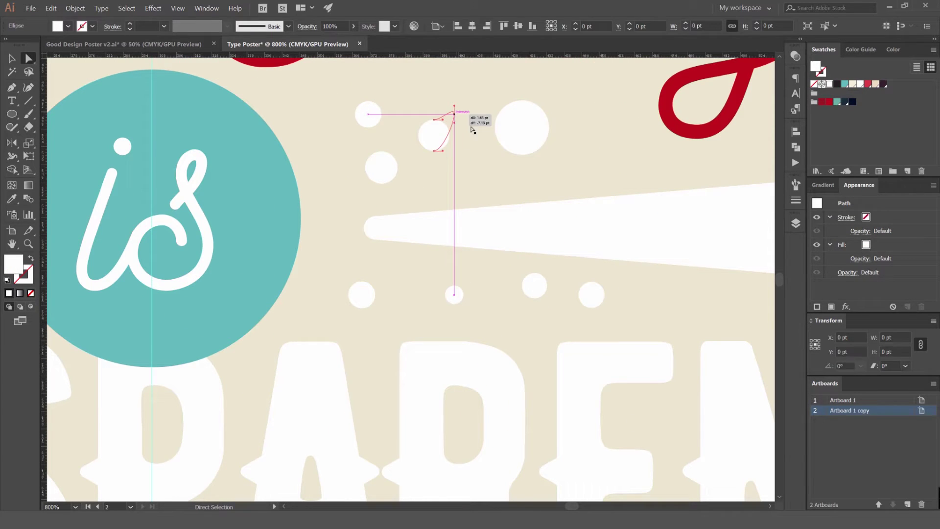
left_click(535, 132)
key("ctrl+z")
left_click_drag(534, 132, 577, 119)
left_click_drag(440, 143, 476, 157)
left_click_drag(386, 171, 410, 176)
left_click_drag(377, 113, 410, 100)
left_click_drag(463, 143, 479, 143)
left_click(563, 125)
- Fine-tune the placement of the white dots beside the lower teal circle and clear the selection
scroll(565, 139, "down", 2)
scroll(554, 196, "up", 4)
left_click_drag(545, 245, 482, 220)
left_click_drag(652, 278, 535, 271)
key("alt+v")
left_click(610, 268)
scroll(611, 269, "down", 6)
key("v")
left_click(697, 233)
- Compare the decorated poster with the finished reference poster on the other artboard, checking ornaments, colors and background texture
scroll(697, 233, "down", 2)
left_click_drag(704, 224, 623, 291)
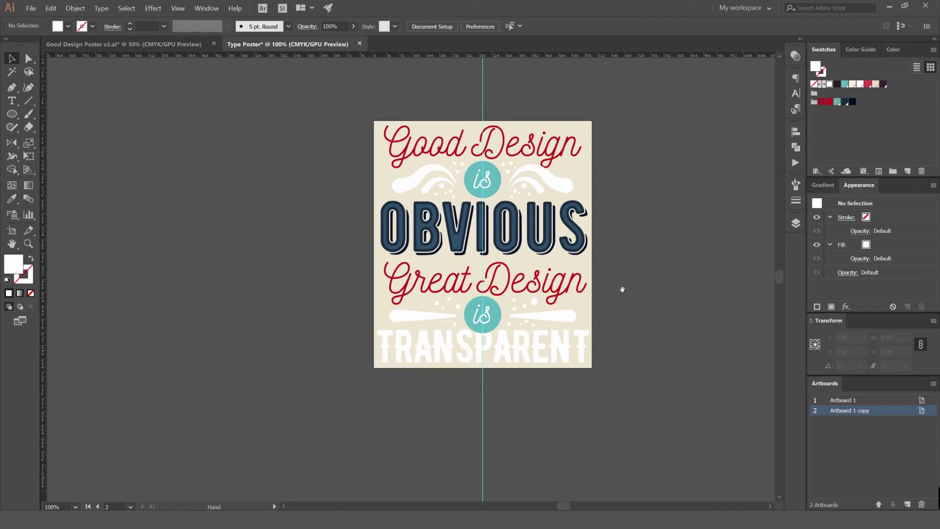
scroll(622, 289, "down", 1)
left_click_drag(422, 267, 535, 238)
scroll(276, 180, "up", 1)
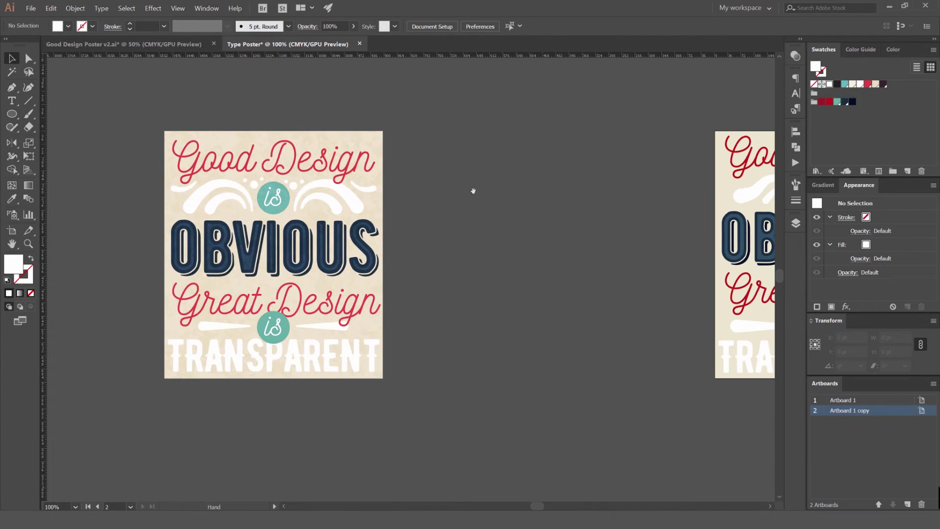
left_click_drag(644, 176, 445, 175)
left_click_drag(368, 184, 586, 201)
scroll(338, 136, "up", 5)
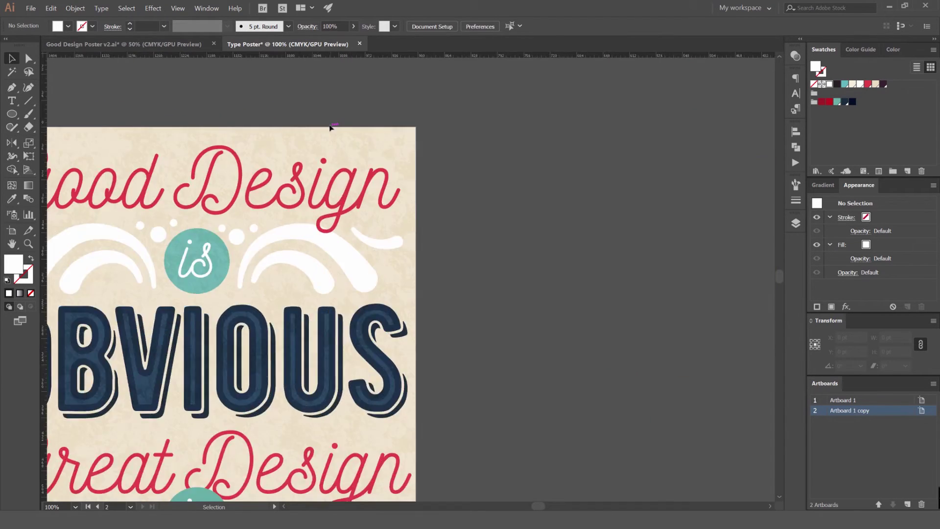
scroll(313, 178, "down", 5)
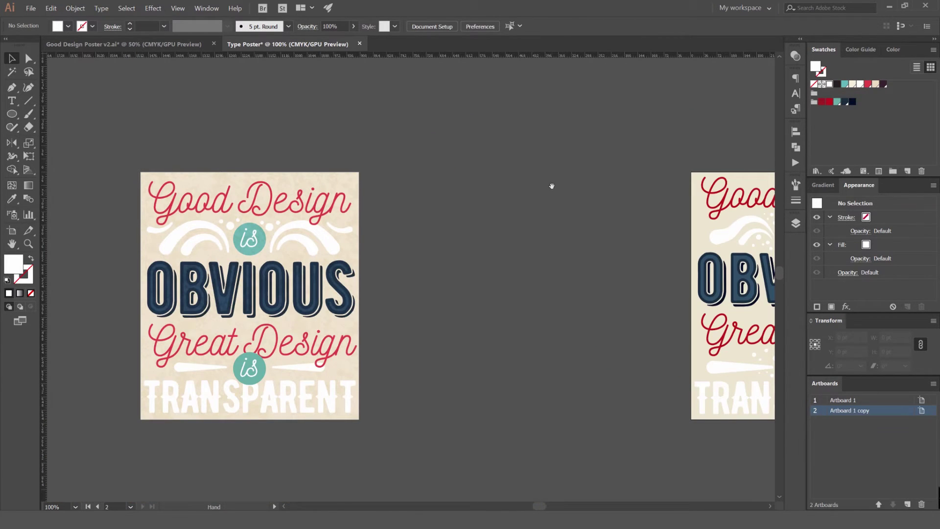
left_click_drag(551, 189, 411, 139)
left_click_drag(348, 168, 146, 157)
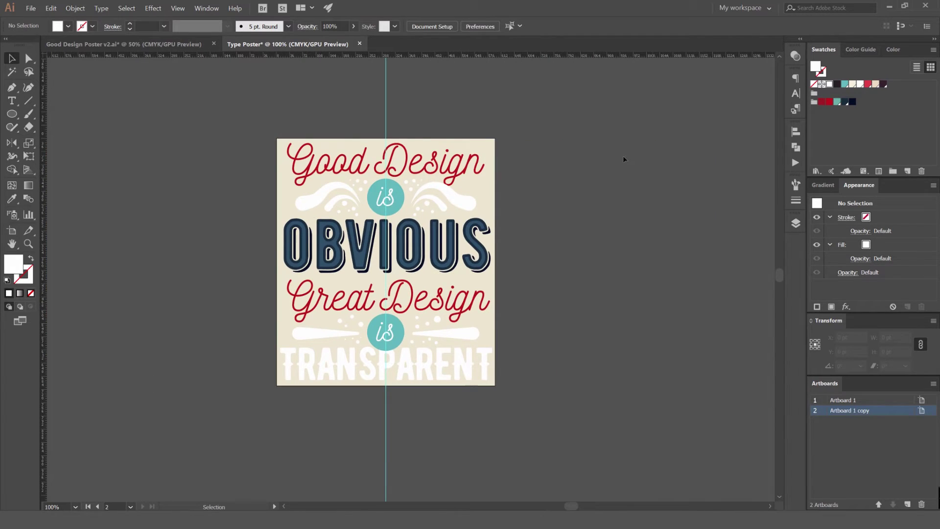
scroll(389, 258, "up", 1)
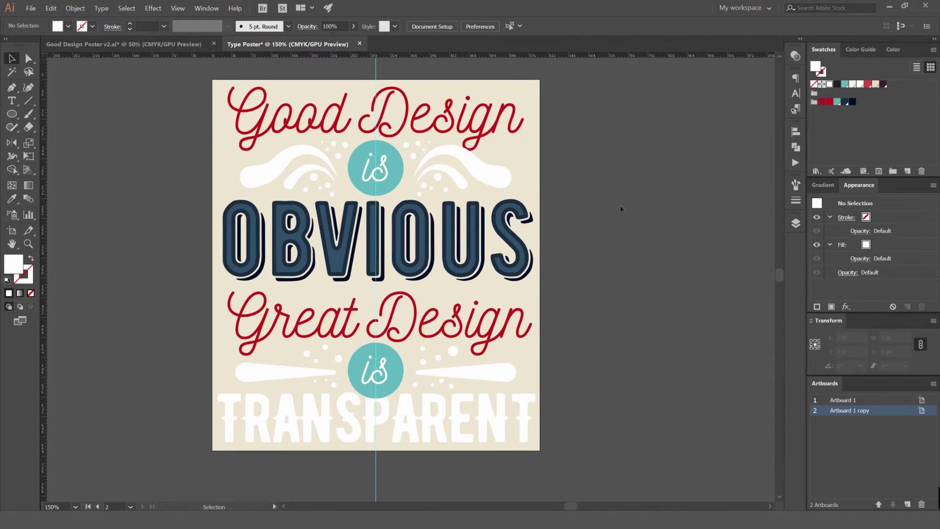
left_click(493, 335)
left_click(602, 285)
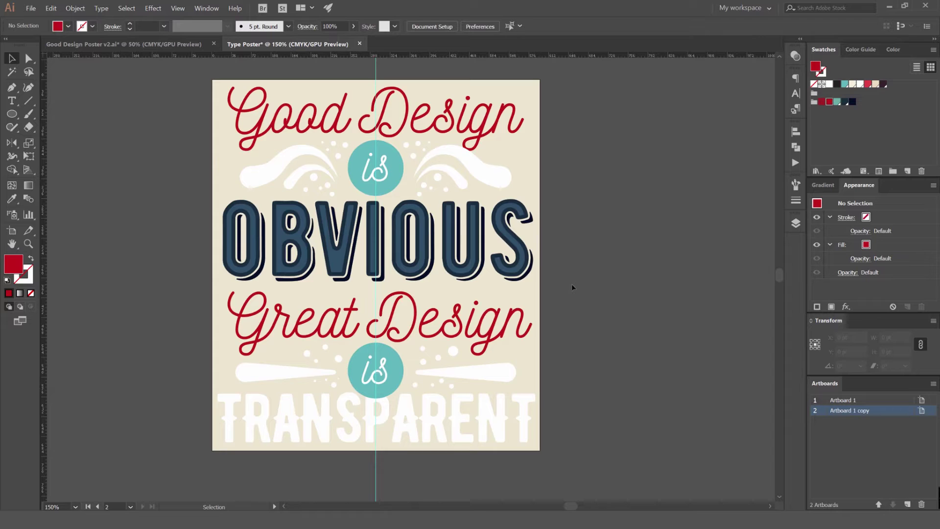
- Switch to File Explorer and open DESIGN PROJECTS > Creative Market > Vector Texture Pack > Tiffs, keeping the poster partly uncovered
key("super+e")
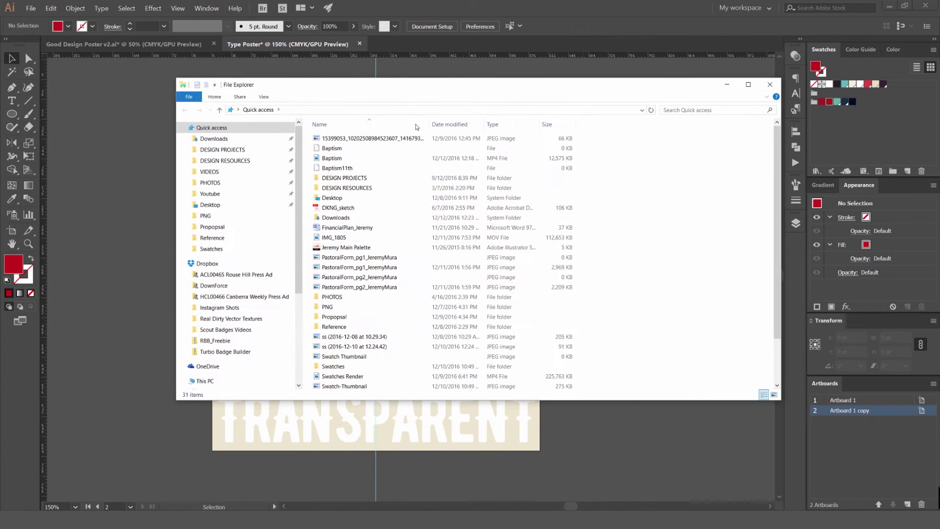
left_click(248, 150)
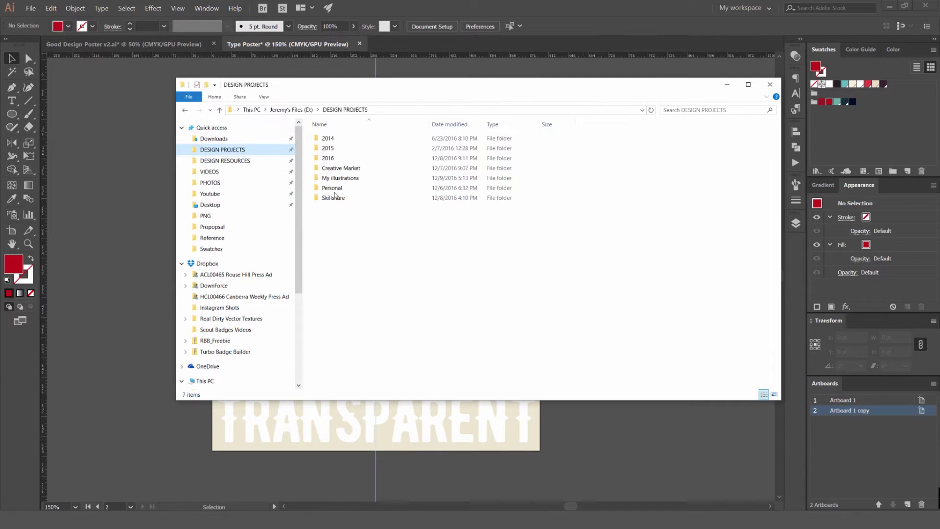
double_click(343, 165)
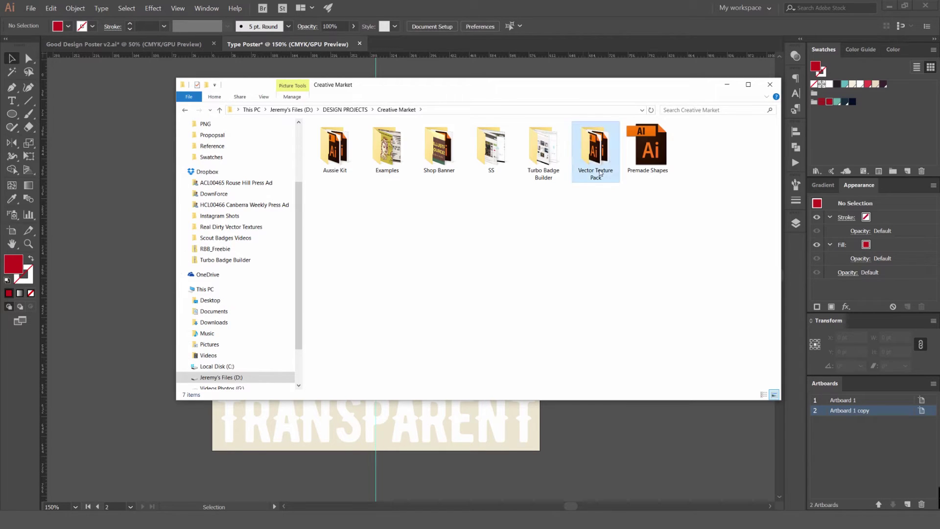
double_click(596, 150)
double_click(327, 197)
left_click_drag(492, 85, 464, 109)
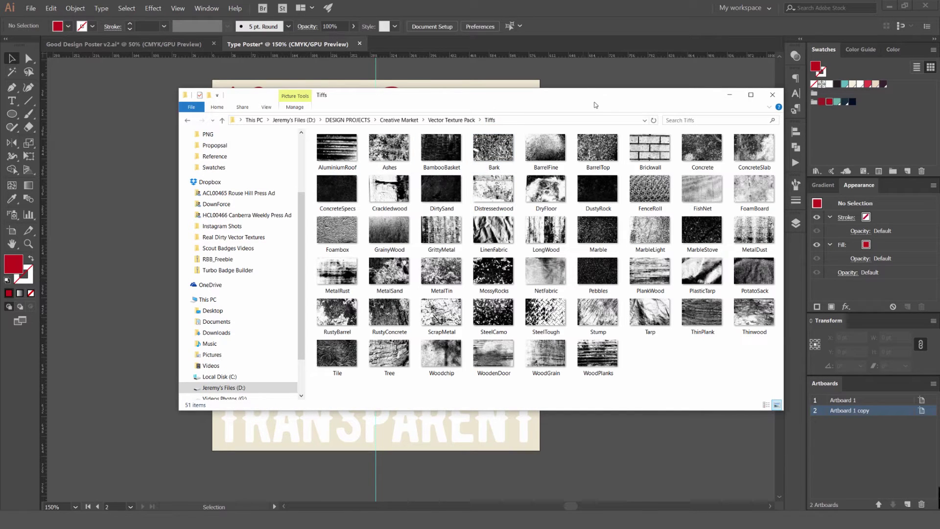
left_click_drag(621, 100, 714, 81)
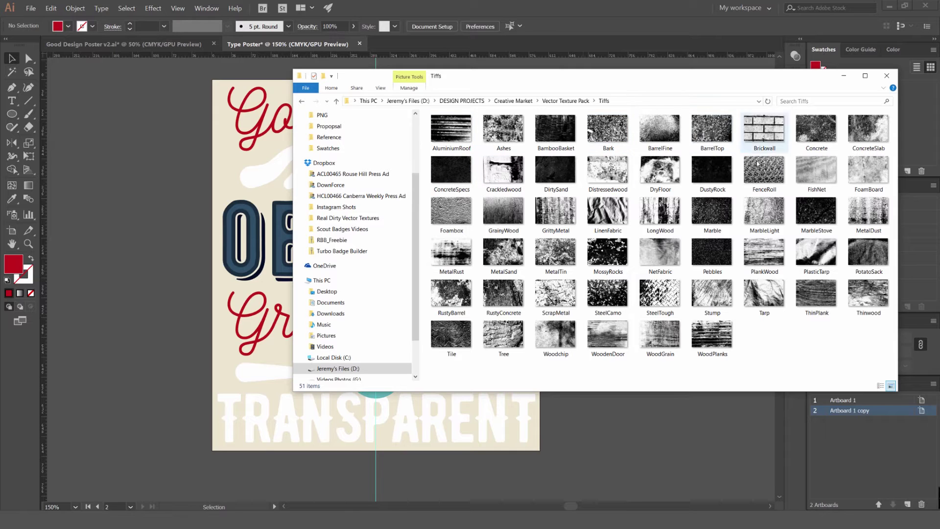
- Place the ConcreteSpecs texture in the document, scale it to about 1110 by 740 pt and move it to cover the poster
left_click_drag(451, 172, 643, 432)
scroll(642, 433, "down", 2)
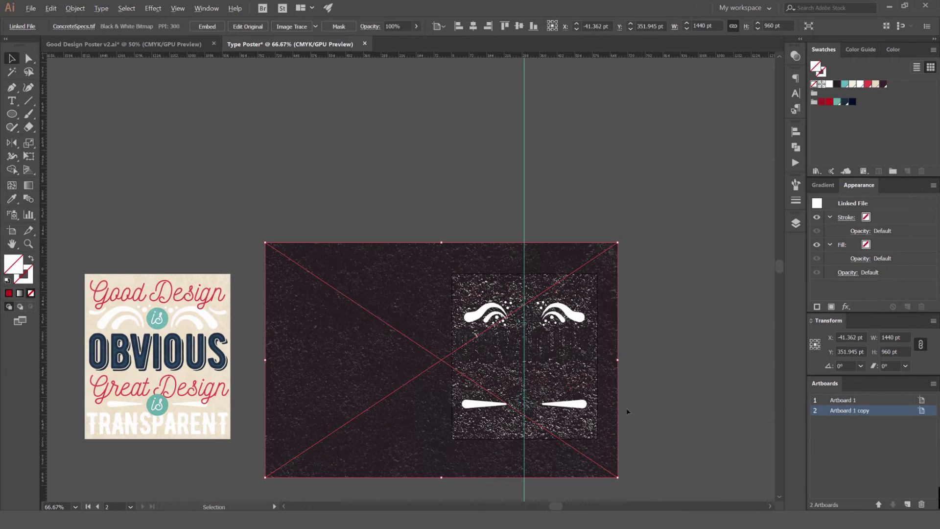
left_click_drag(611, 314, 503, 203)
left_click_drag(504, 160, 464, 162)
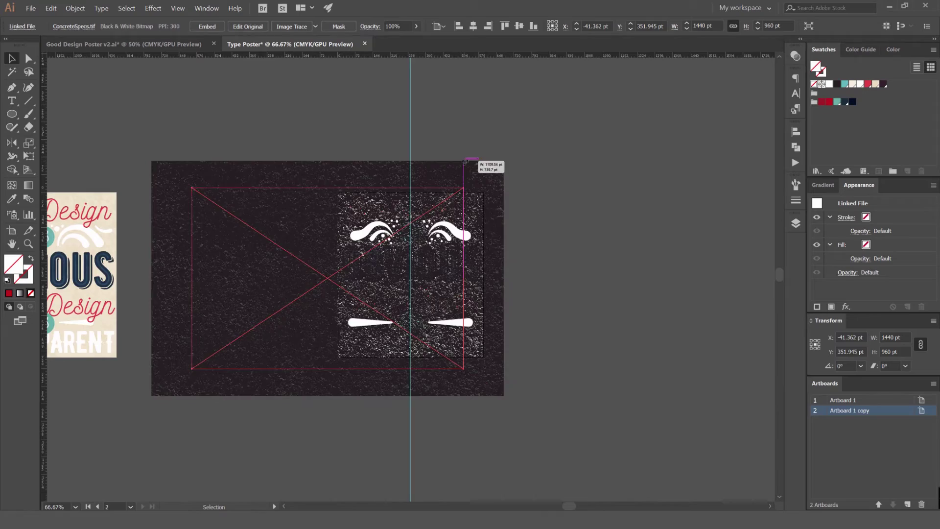
scroll(396, 237, "up", 1)
left_click_drag(224, 236, 336, 235)
scroll(503, 227, "up", 2)
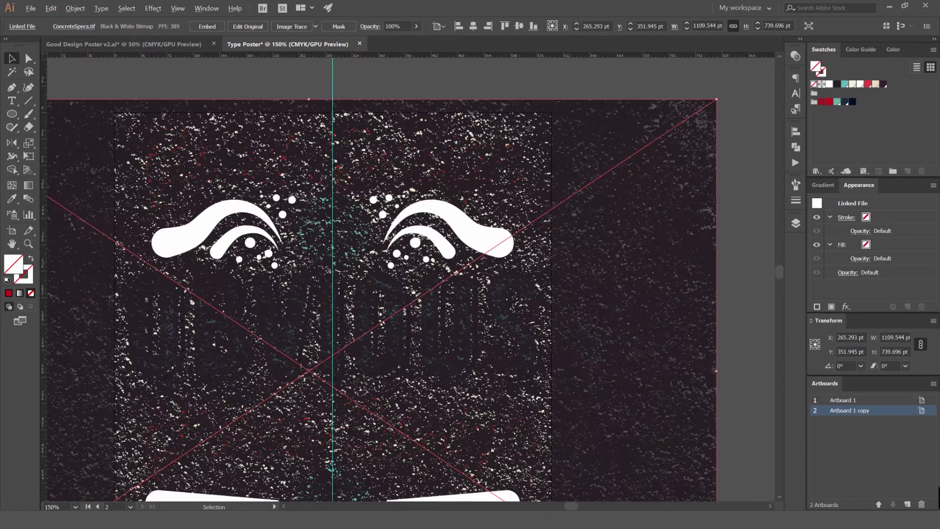
- Try several swatches on the placed concrete texture and fill it with beige
left_click(595, 82)
left_click(615, 126)
scroll(615, 127, "down", 3)
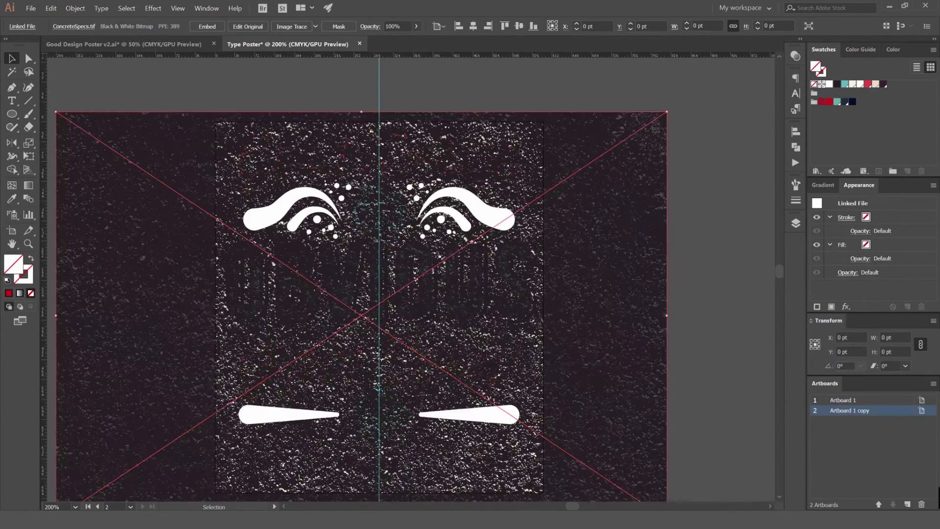
left_click(824, 102)
key("ctrl+1")
left_click(867, 83)
left_click(875, 83)
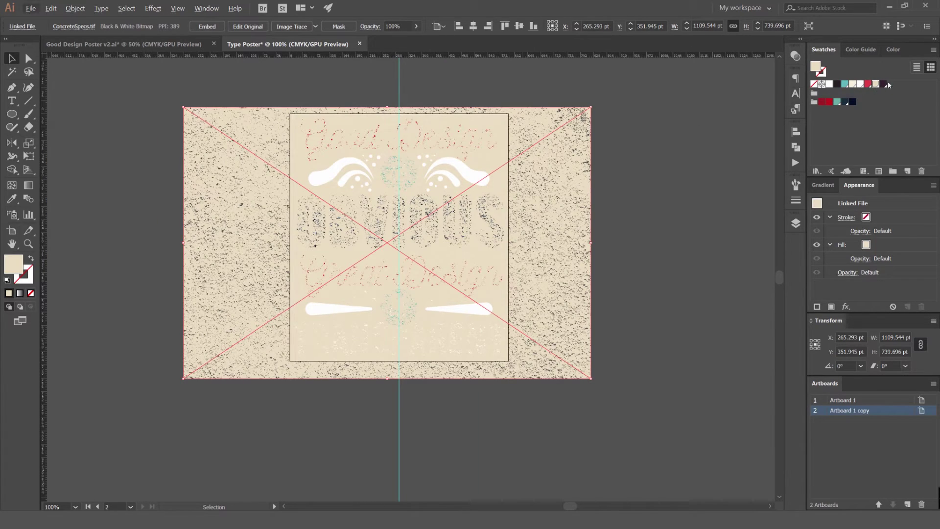
left_click(853, 102)
left_click(875, 84)
- Try blending modes such as Darken, Color Burn and Screen on the beige concrete texture
scroll(450, 161, "up", 2)
scroll(508, 123, "down", 1)
left_click_drag(508, 123, 472, 122)
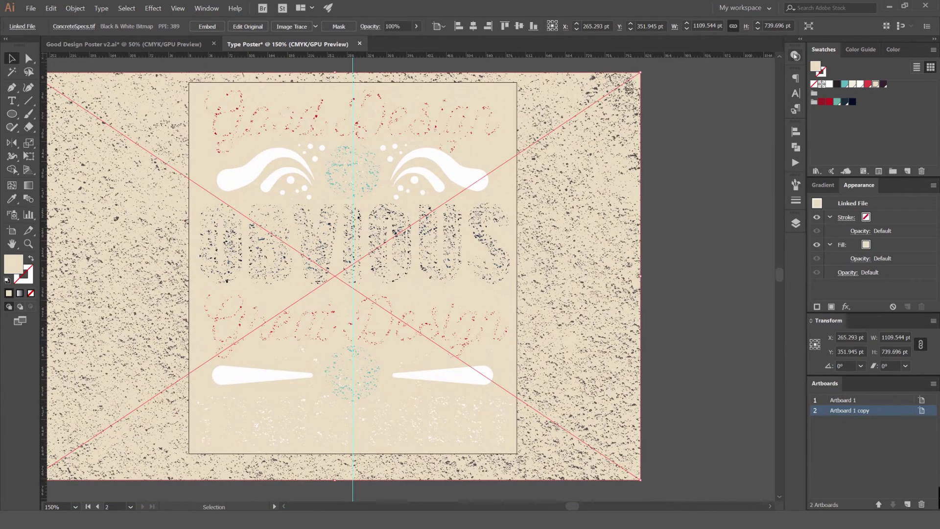
left_click(795, 56)
scroll(682, 69, "down", 2)
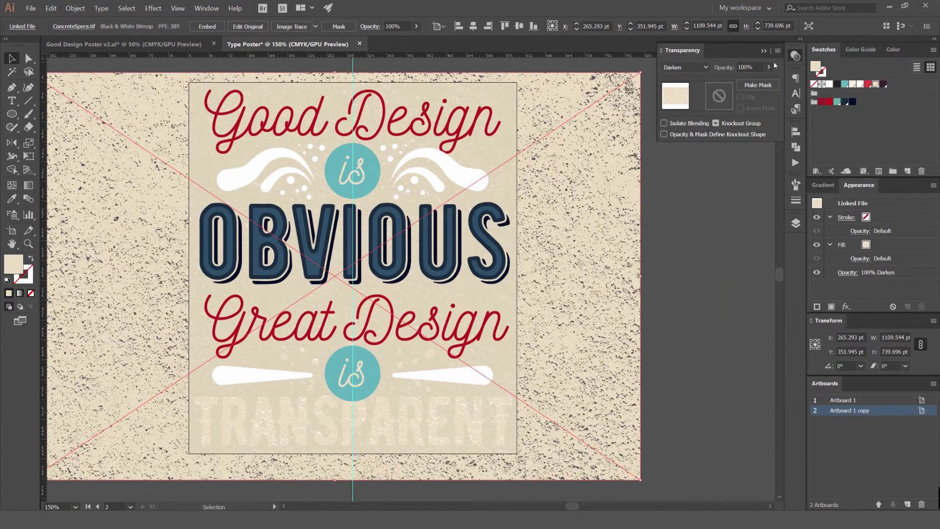
scroll(677, 71, "down", 1)
left_click_drag(477, 115, 526, 89)
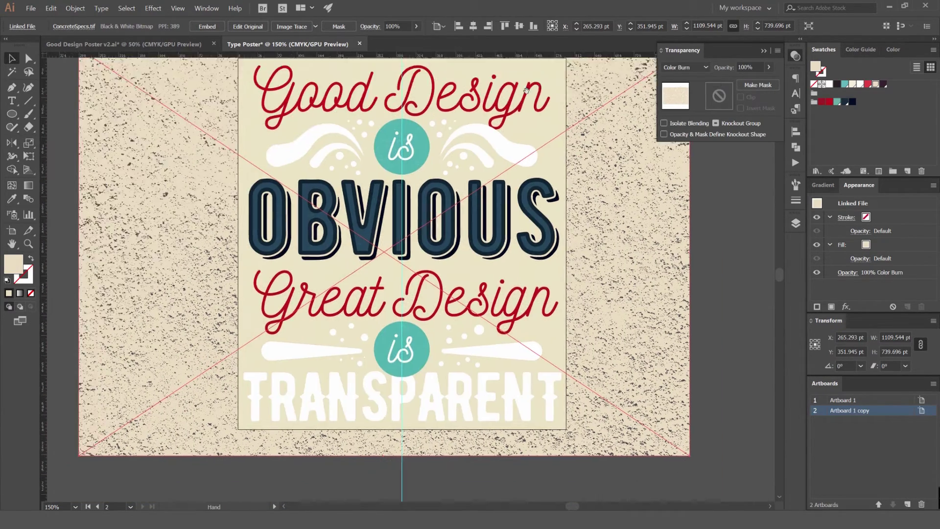
scroll(687, 71, "down", 1)
scroll(684, 69, "down", 2)
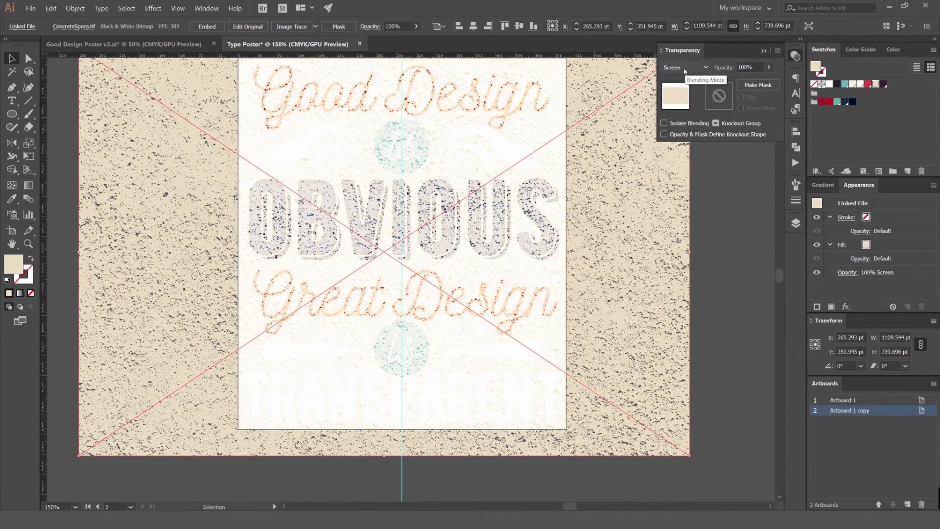
- Try Overlay and Difference on the concrete texture and settle on the Hard Light blending mode
scroll(684, 71, "down", 1)
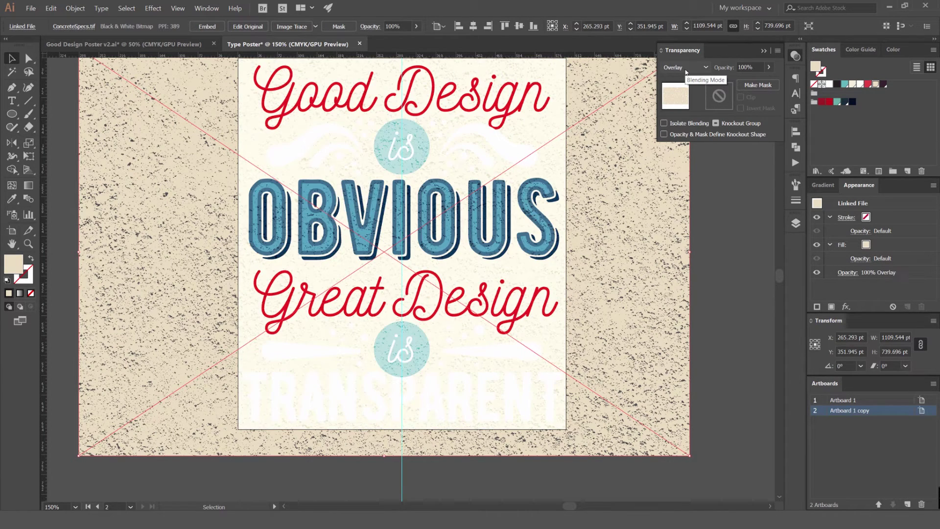
scroll(685, 72, "down", 1)
scroll(685, 72, "down", 1)
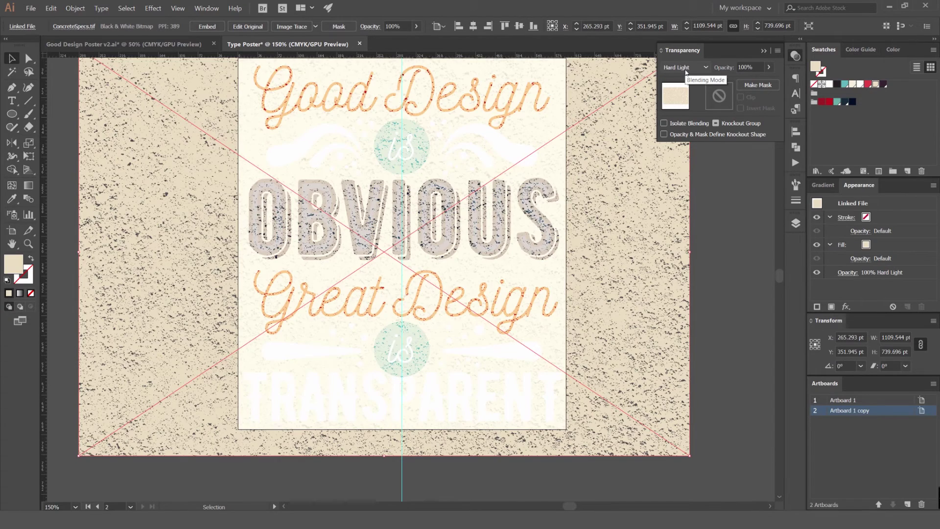
scroll(686, 74, "down", 1)
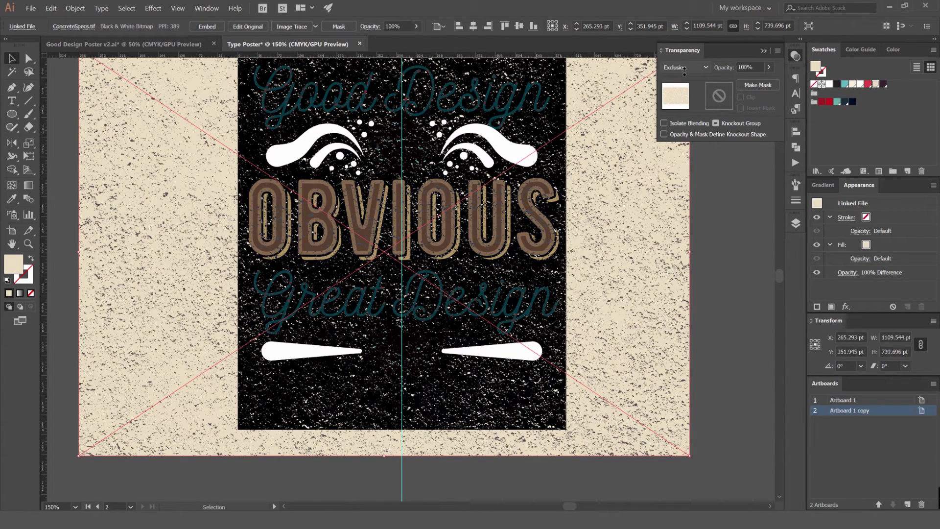
scroll(684, 72, "up", 1)
scroll(684, 72, "down", 1)
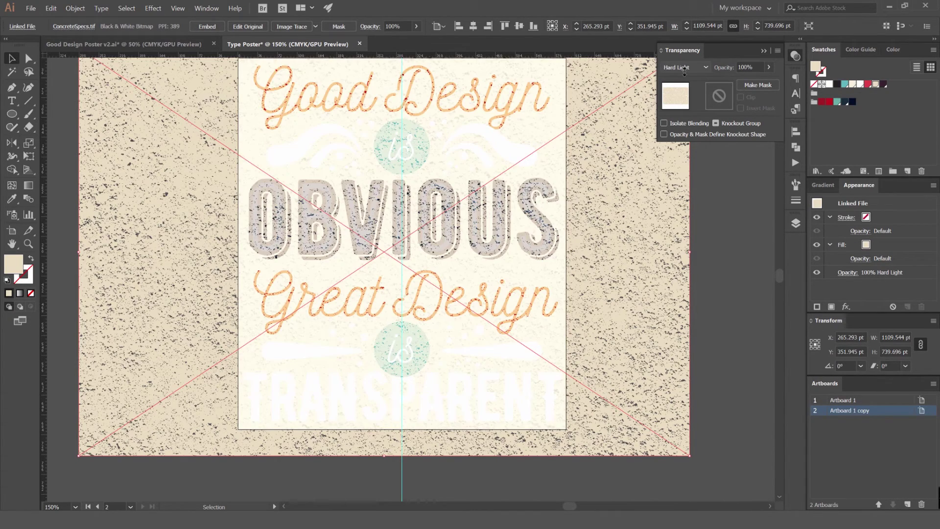
- Set the concrete texture's opacity to 30% and check its effect on the OBVIOUS lettering up close
left_click(749, 67)
type("30")
key("Return")
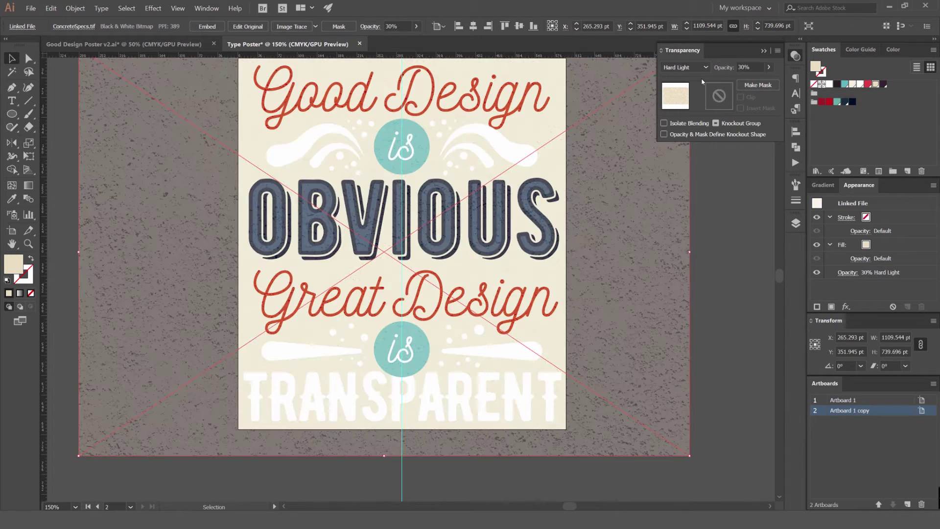
scroll(375, 189, "up", 7)
scroll(389, 224, "down", 6)
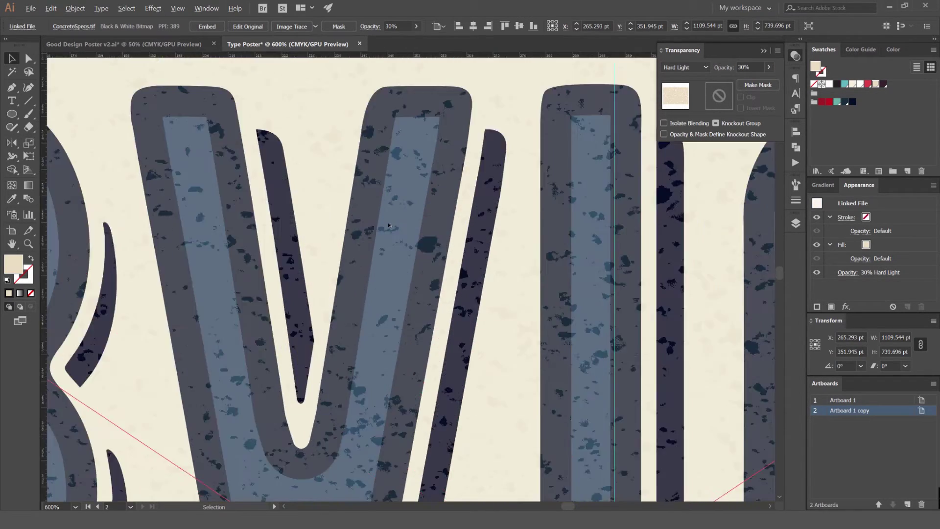
scroll(389, 225, "down", 7)
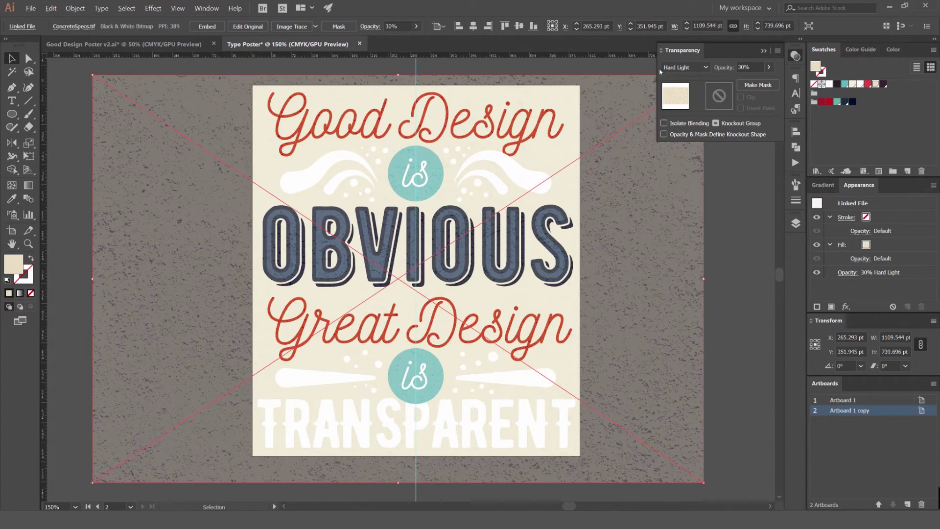
- Change the concrete texture's blending mode to Overlay and inspect it over the lettering and upper teal circle
scroll(490, 118, "up", 3)
scroll(488, 121, "down", 4)
scroll(479, 133, "up", 2)
scroll(675, 68, "up", 1)
scroll(675, 68, "up", 1)
scroll(441, 188, "up", 2)
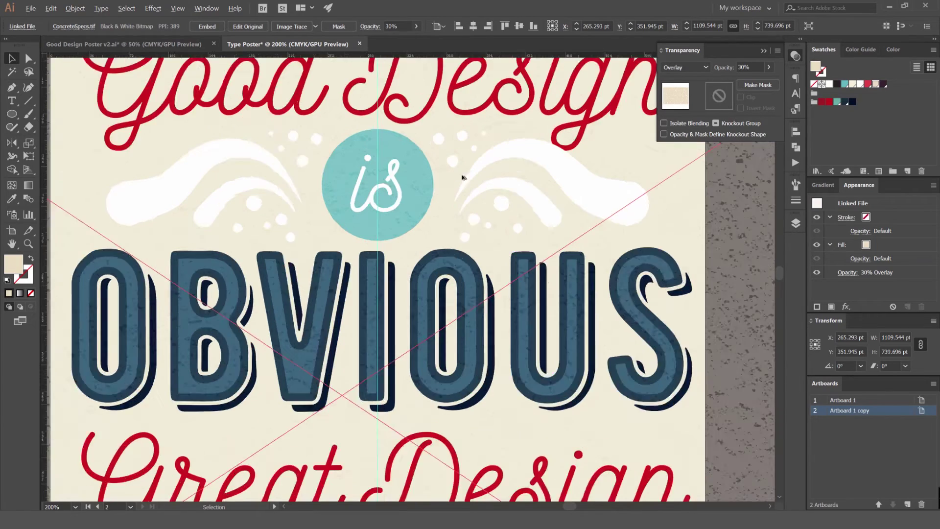
scroll(684, 69, "up", 1)
scroll(684, 69, "down", 1)
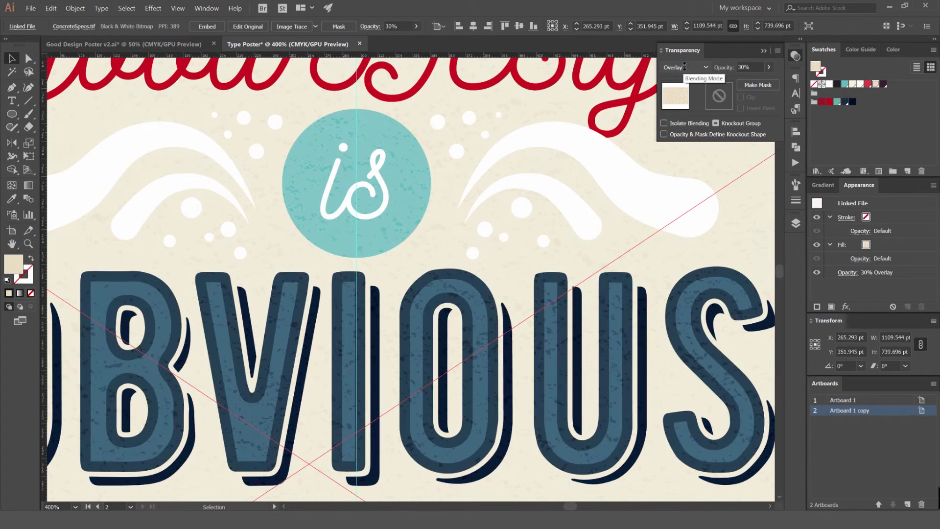
scroll(541, 193, "down", 5)
scroll(684, 205, "up", 1)
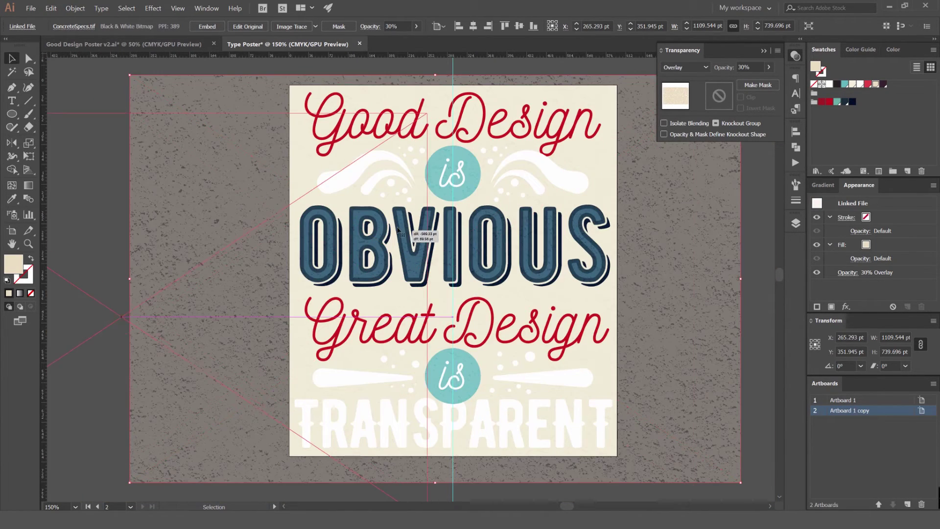
- Set the concrete texture's opacity to 40% and check the whole poster
scroll(549, 249, "up", 5)
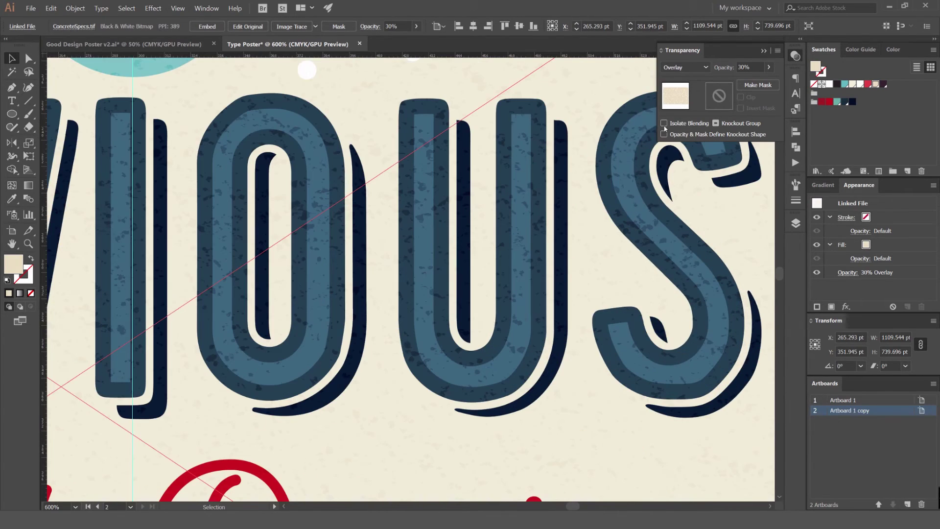
left_click(752, 68)
type("40")
key("Return")
scroll(418, 234, "down", 4)
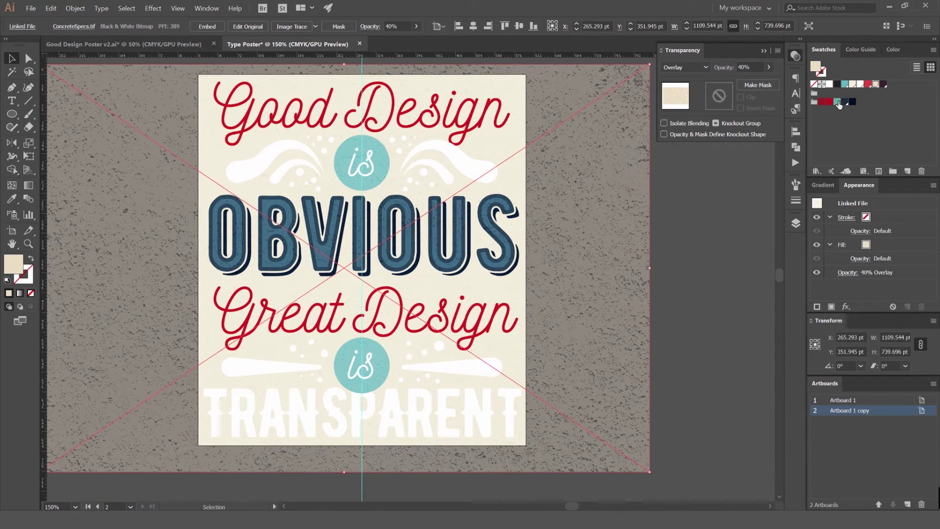
- Try the teal swatch on the concrete texture, then fill the texture with dark navy
left_click(837, 104)
left_click(850, 103)
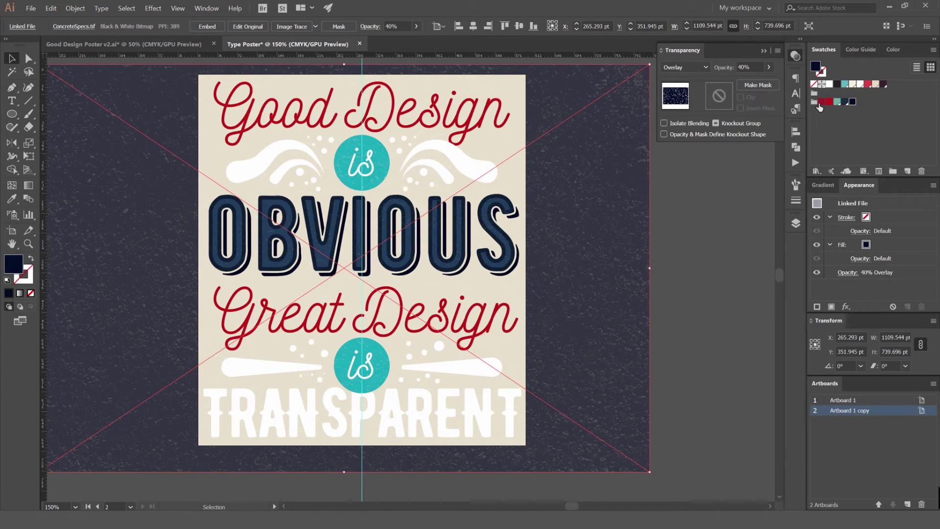
- Try the red, teal, dark purple and pinkish-red swatches on the concrete texture, then fill the texture with beige
left_click(829, 102)
left_click(845, 84)
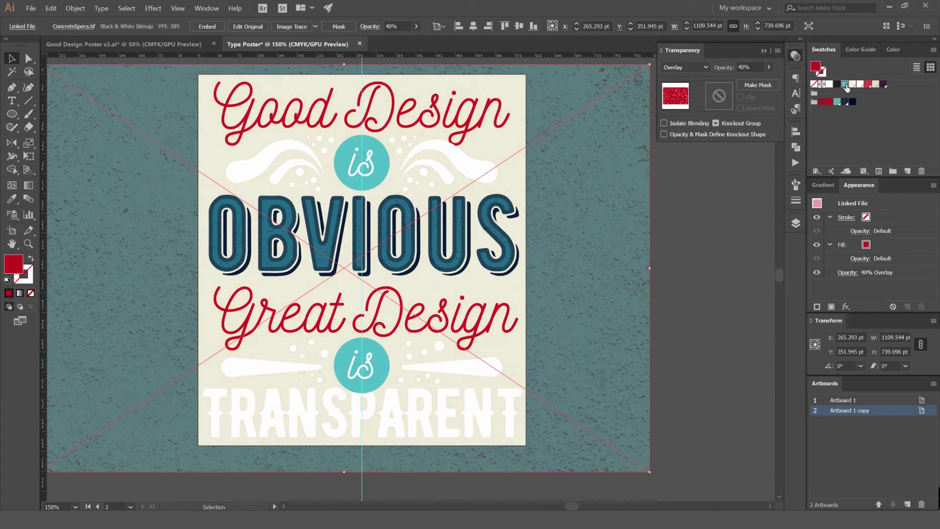
left_click(875, 84)
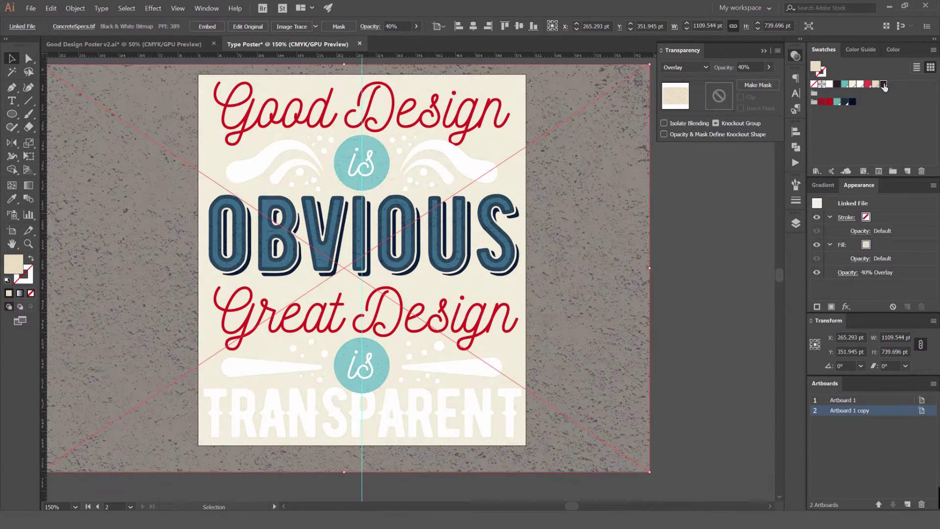
left_click(882, 84)
left_click(869, 84)
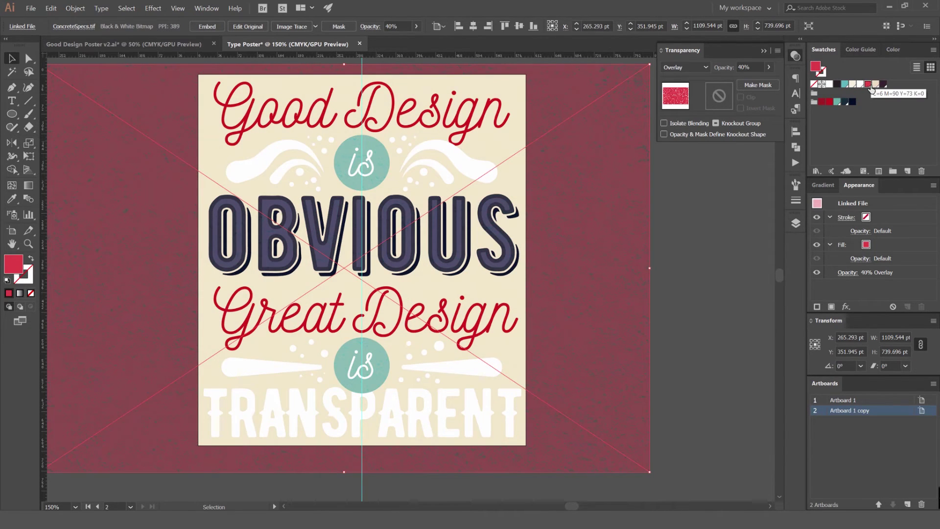
left_click(875, 84)
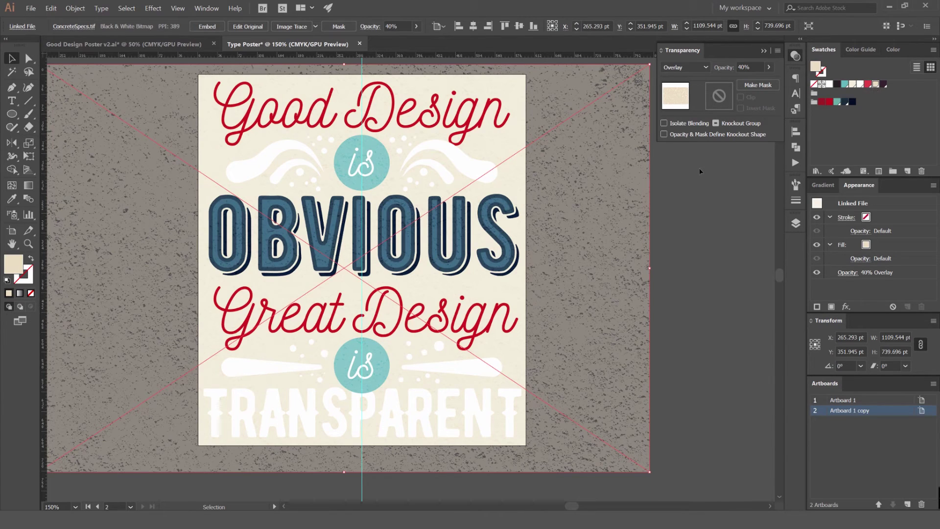
left_click(699, 172)
- Draw a 595 × 672 pt rectangle covering the whole poster artboard and fill it with red
scroll(695, 170, "down", 2)
left_click_drag(696, 171, 609, 166)
scroll(540, 167, "up", 1)
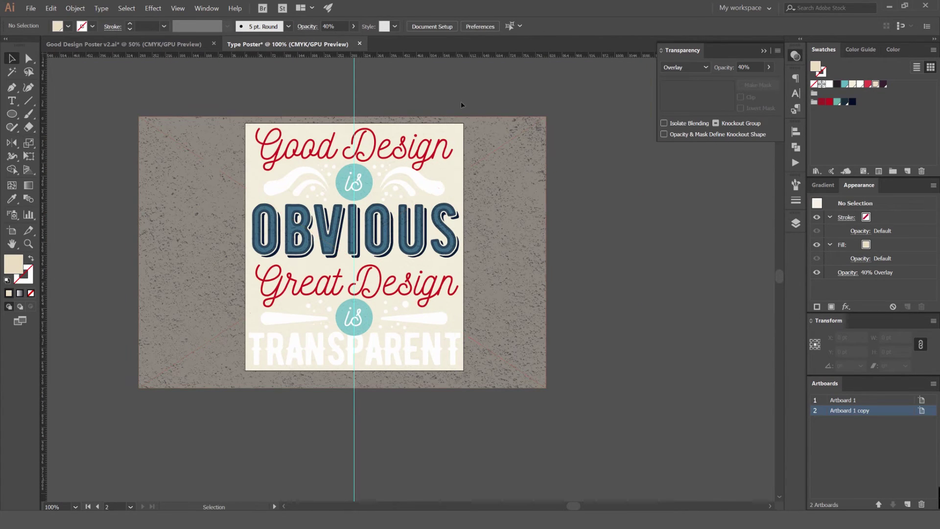
key("m")
mouse_move(245, 124)
left_mouse_down()
mouse_move(376, 270)
mouse_move(432, 362)
mouse_move(472, 375)
left_mouse_up()
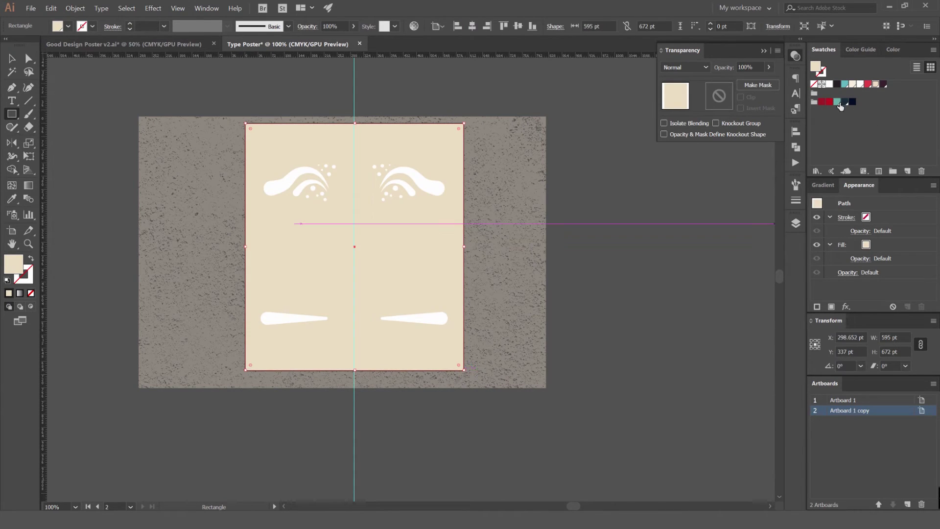
left_click(828, 101)
key("v")
- Select the red rectangle and move it from the Type layer to the Flourishes layer
left_click(548, 147)
left_click(450, 135)
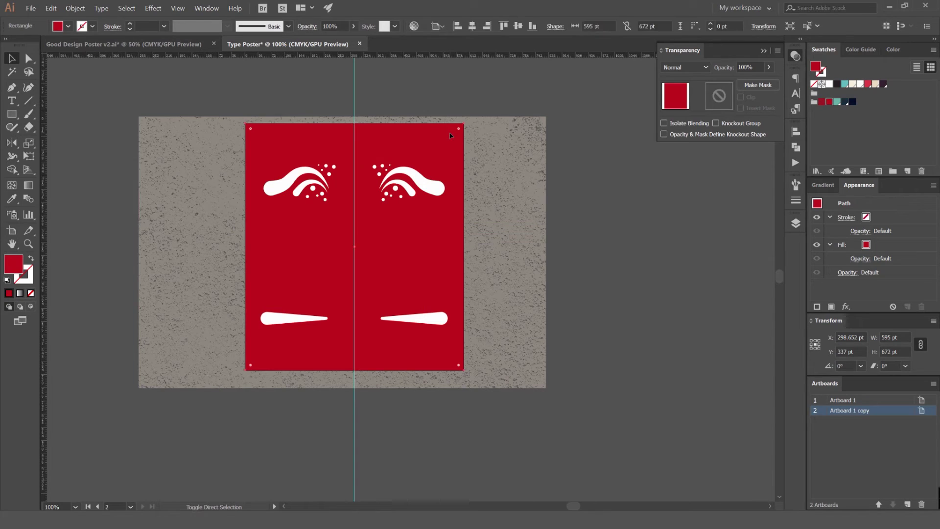
left_click(574, 109)
left_click(458, 136)
left_click(796, 223)
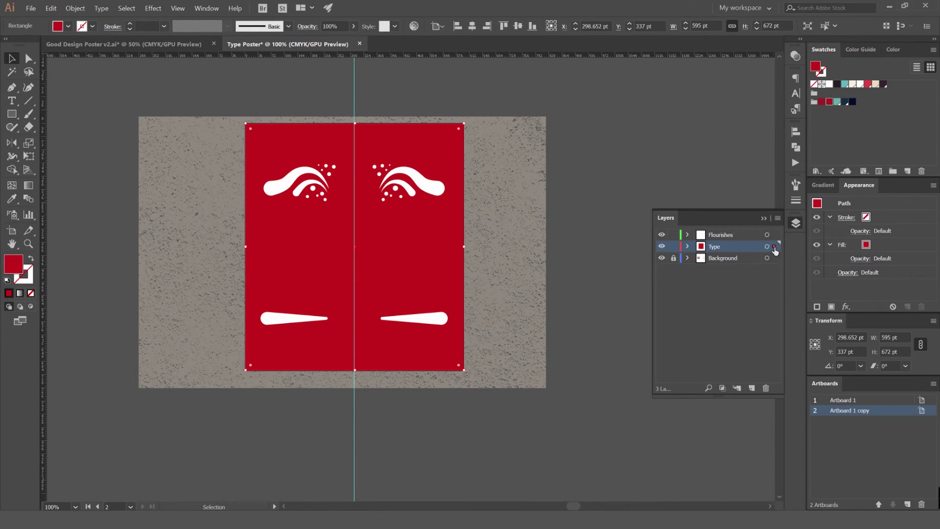
left_click_drag(774, 237, 773, 235)
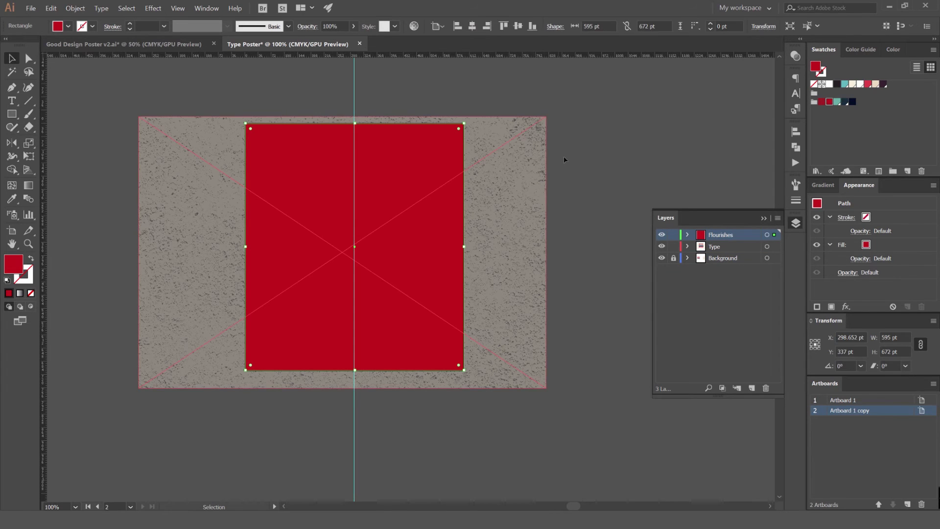
- Add the concrete texture to the selection and clip it to the red rectangle with a clipping mask
left_click(509, 146, "shift")
scroll(535, 164, "up", 1)
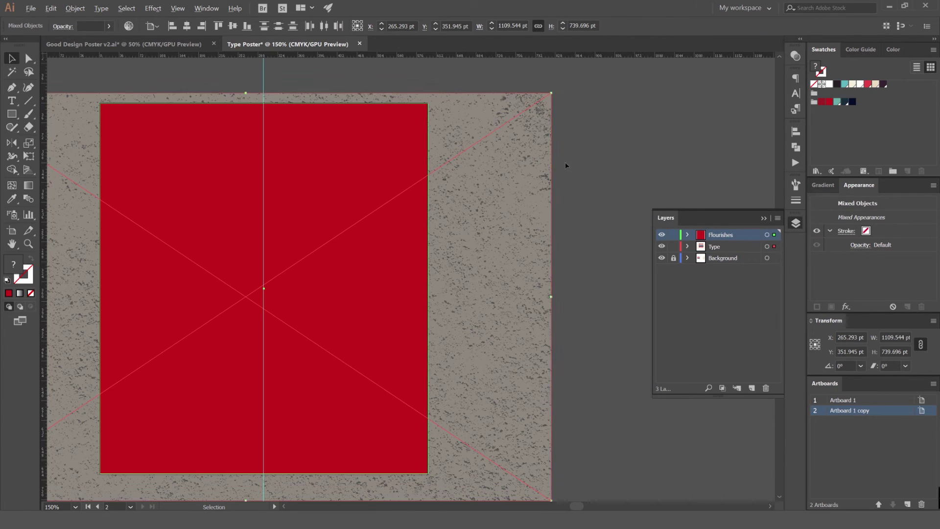
key("ctrl+7")
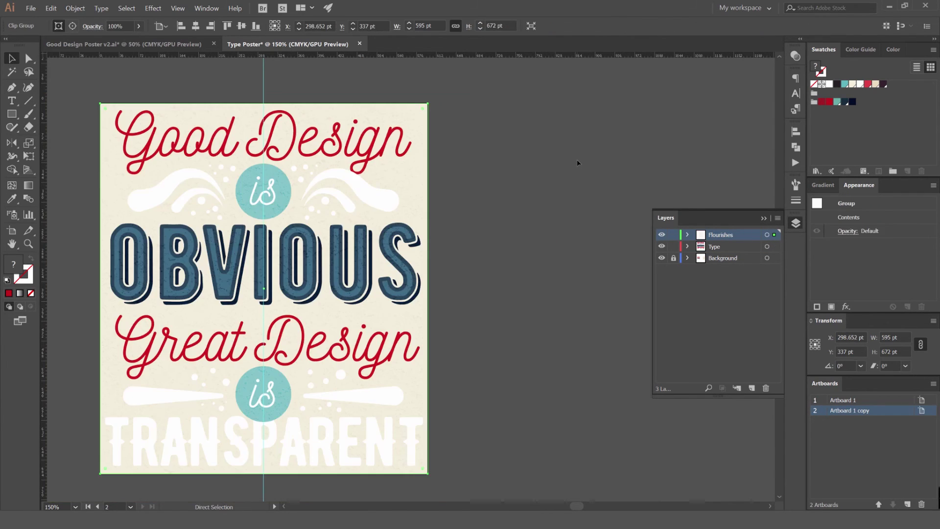
- Move the clipped texture beside the poster to check its cropped shape, then undo the move
scroll(524, 147, "down", 2)
left_click_drag(443, 185, 586, 182)
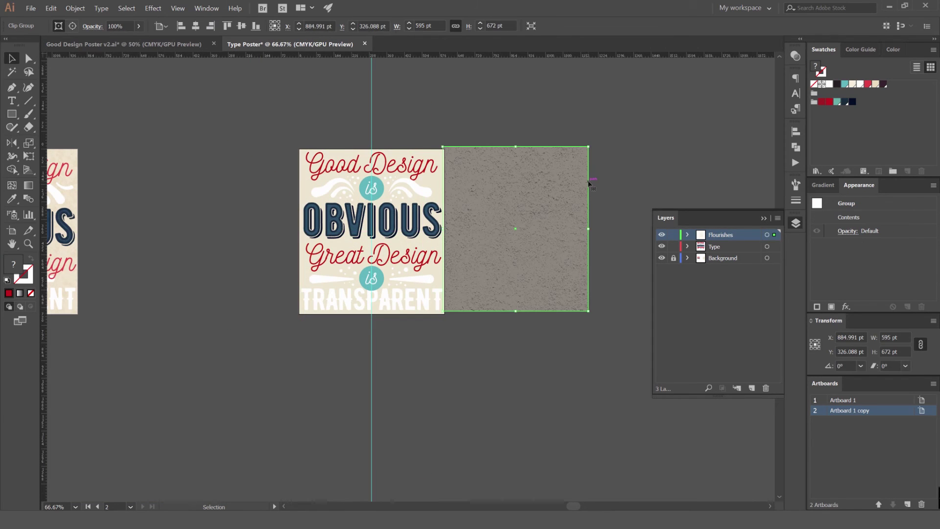
key("ctrl+z")
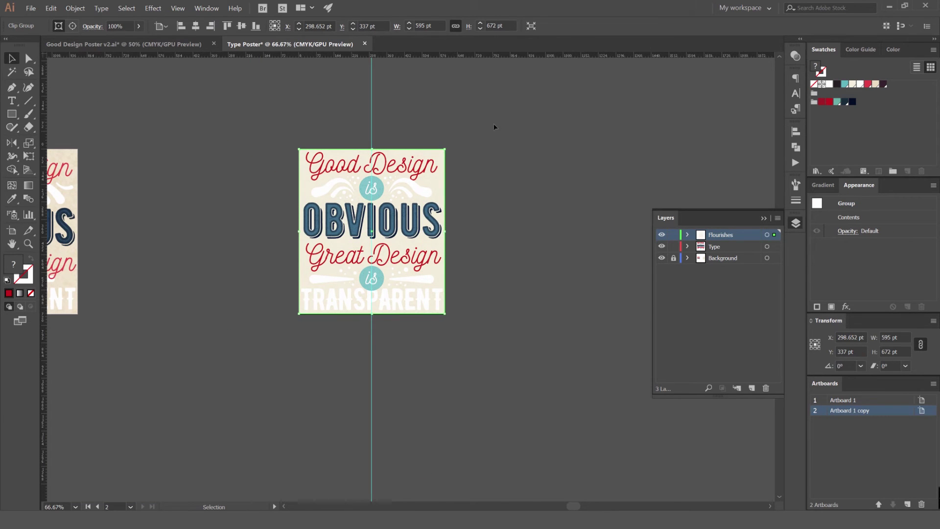
- Release the texture's clipping mask, then make the clipping mask again from the red rectangle and the texture
key("ctrl+alt+7")
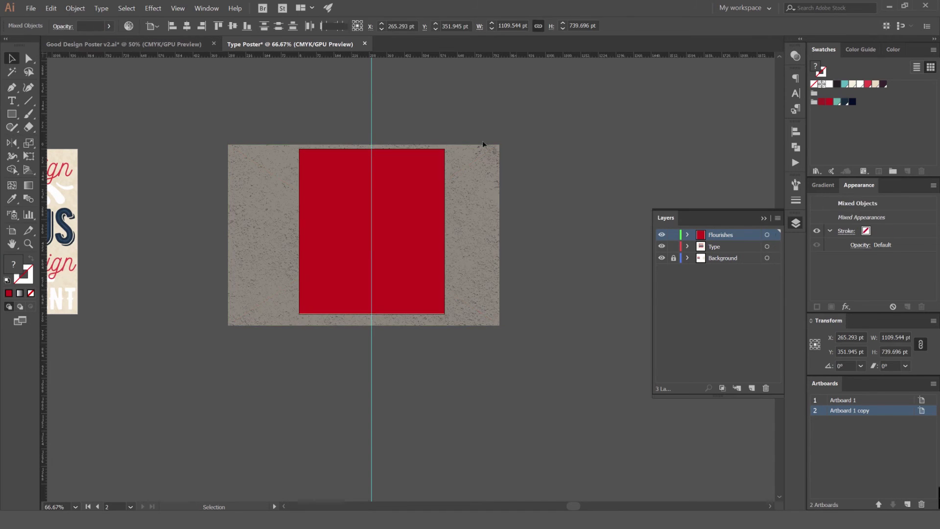
left_click(76, 9)
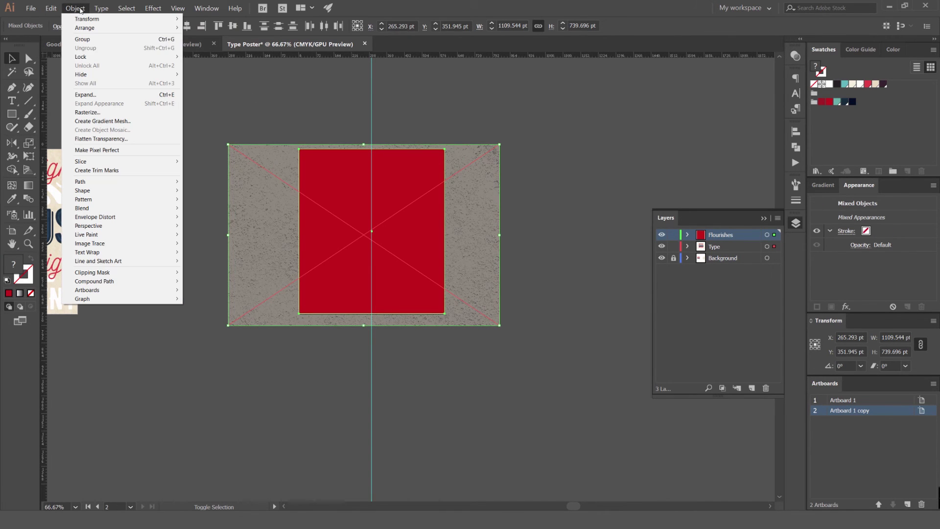
mouse_move(93, 272)
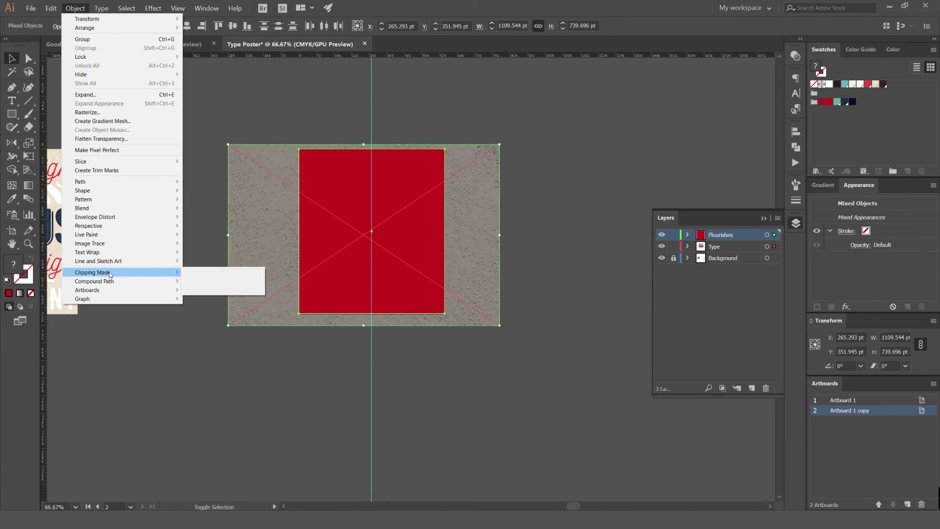
left_click(200, 272)
- Pull the re-clipped texture off the poster once more to compare the artwork without it, then undo the move
left_click_drag(442, 152, 589, 125)
scroll(542, 151, "up", 4)
scroll(479, 203, "down", 1)
scroll(480, 203, "down", 2)
left_click_drag(360, 250, 468, 200)
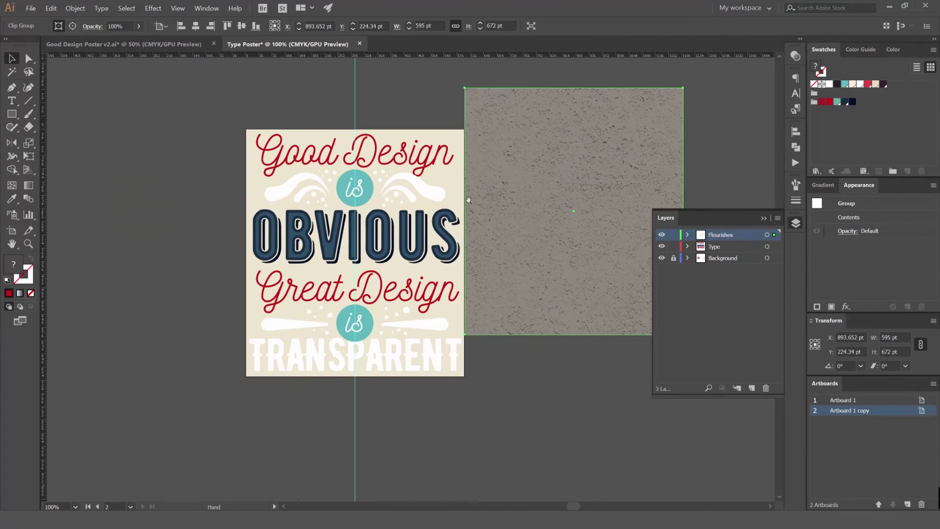
key("ctrl+z")
- Examine the texture up close over the lower teal circle and Great Design lettering, then deselect it and review the whole poster
scroll(378, 331, "up", 2)
scroll(358, 332, "up", 4)
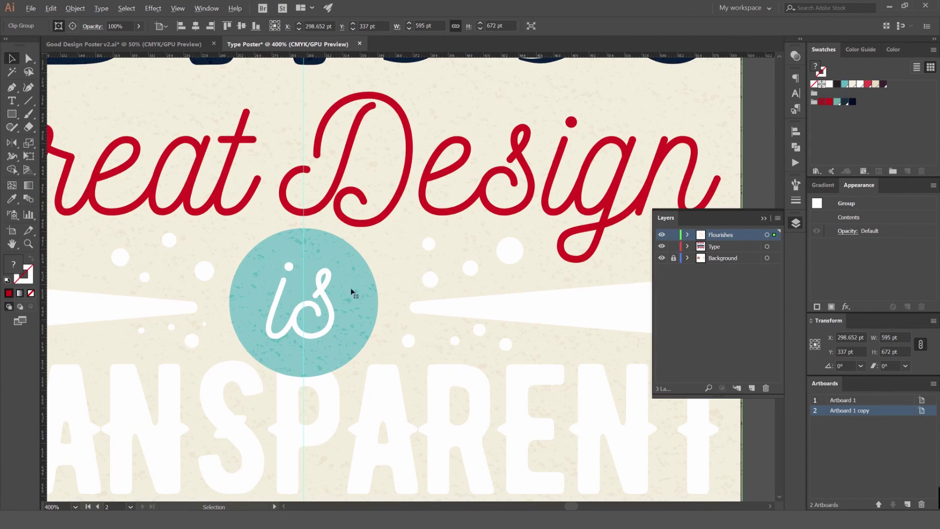
scroll(311, 279, "up", 3)
scroll(346, 268, "down", 5)
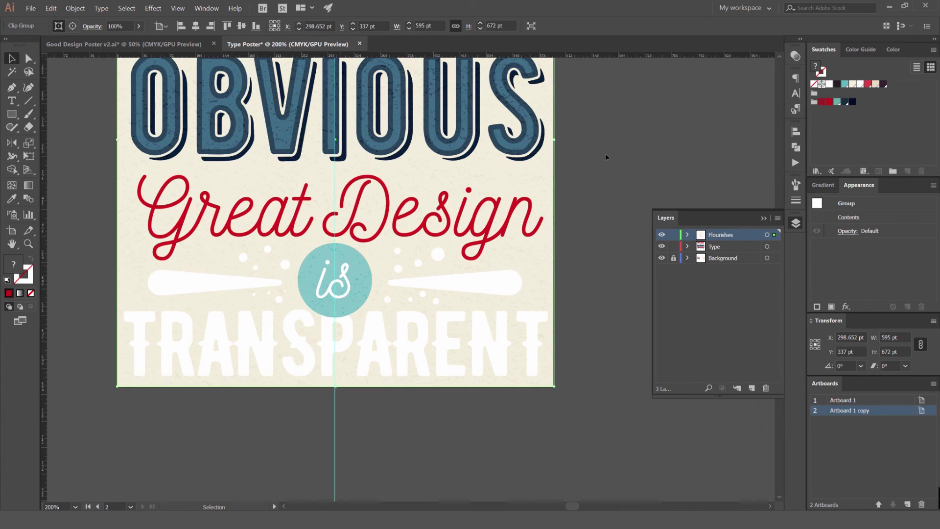
left_click_drag(635, 201, 707, 192)
left_click(707, 191)
scroll(389, 205, "up", 5)
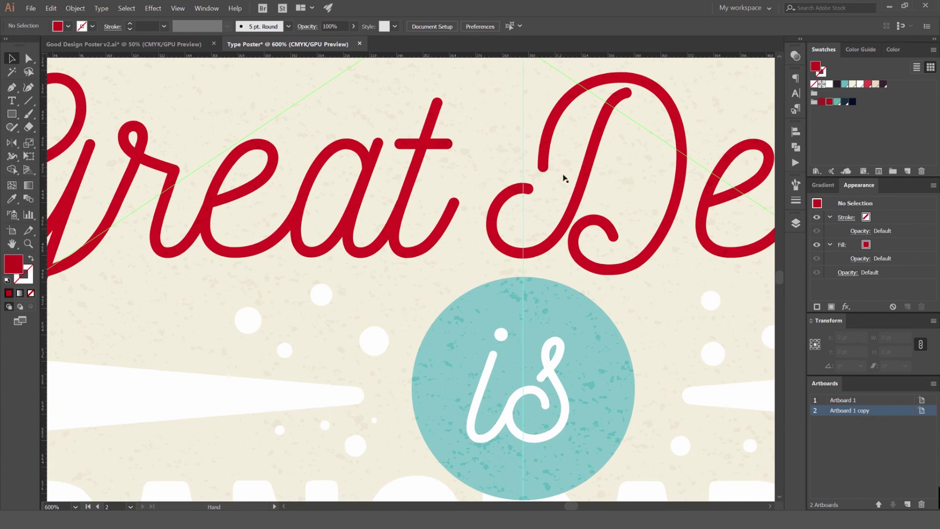
scroll(534, 179, "down", 3)
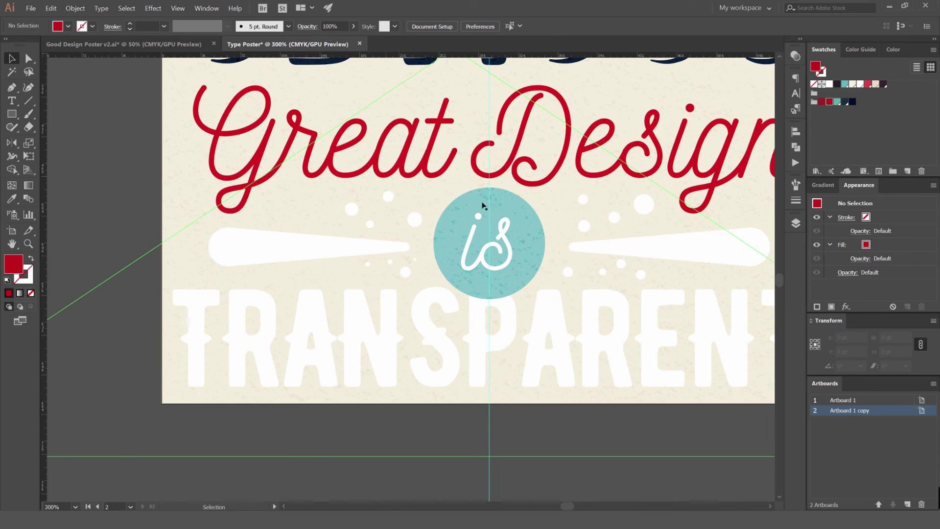
scroll(468, 204, "down", 4)
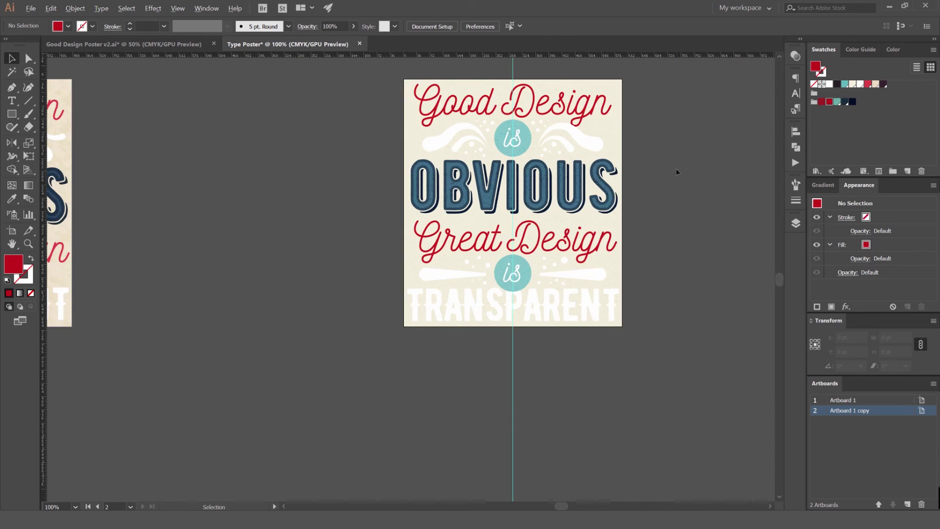
left_click_drag(676, 173, 605, 186)
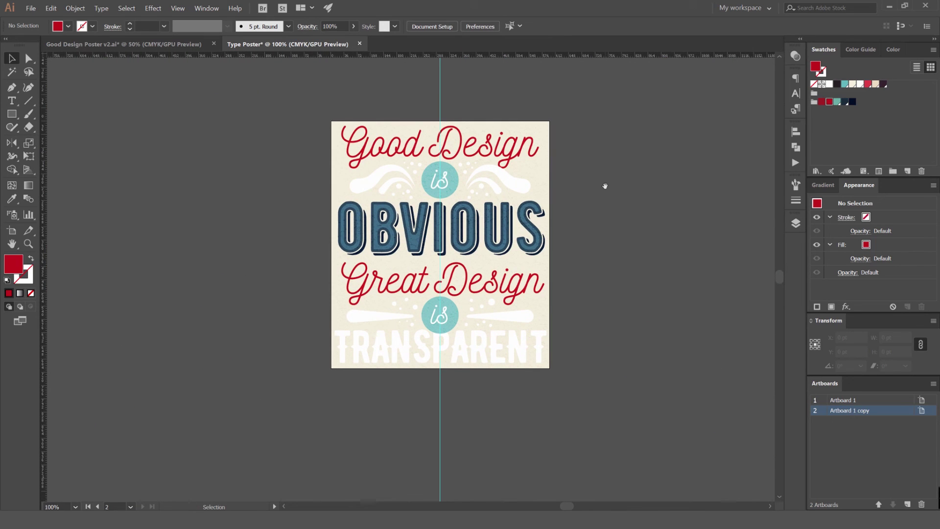